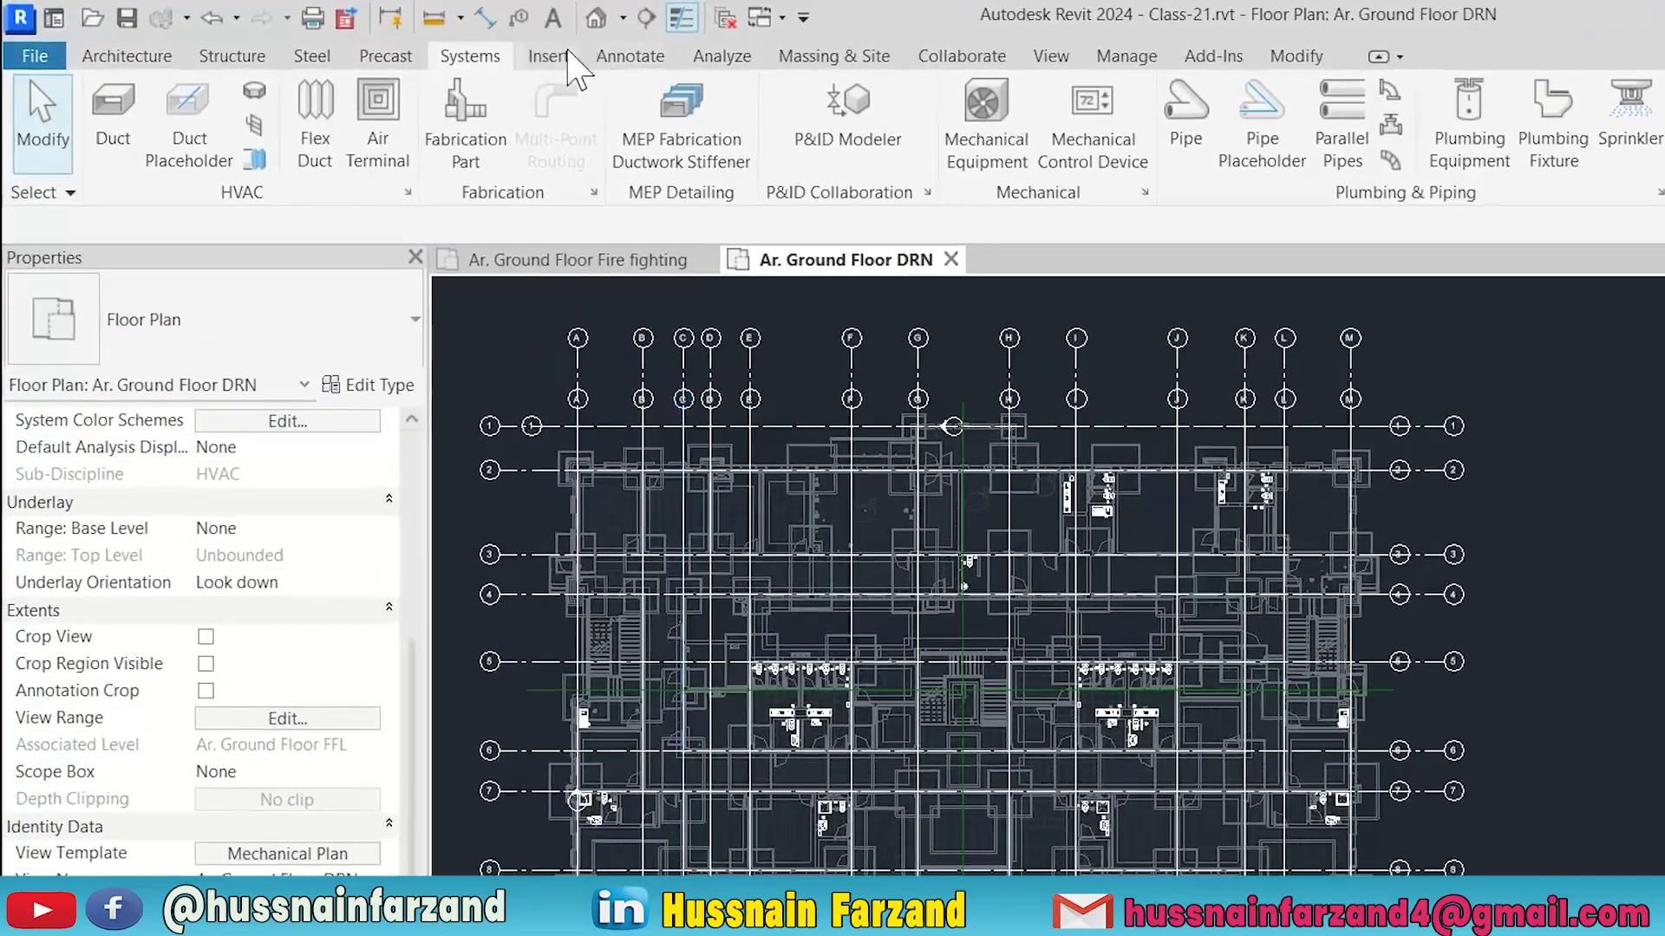
# Step: Start linking a CAD file and choose DRN.dwg from the MEP CAD Project 3 folder of the Revit MEP practice files on the Desktop
pyautogui.click(553, 55)
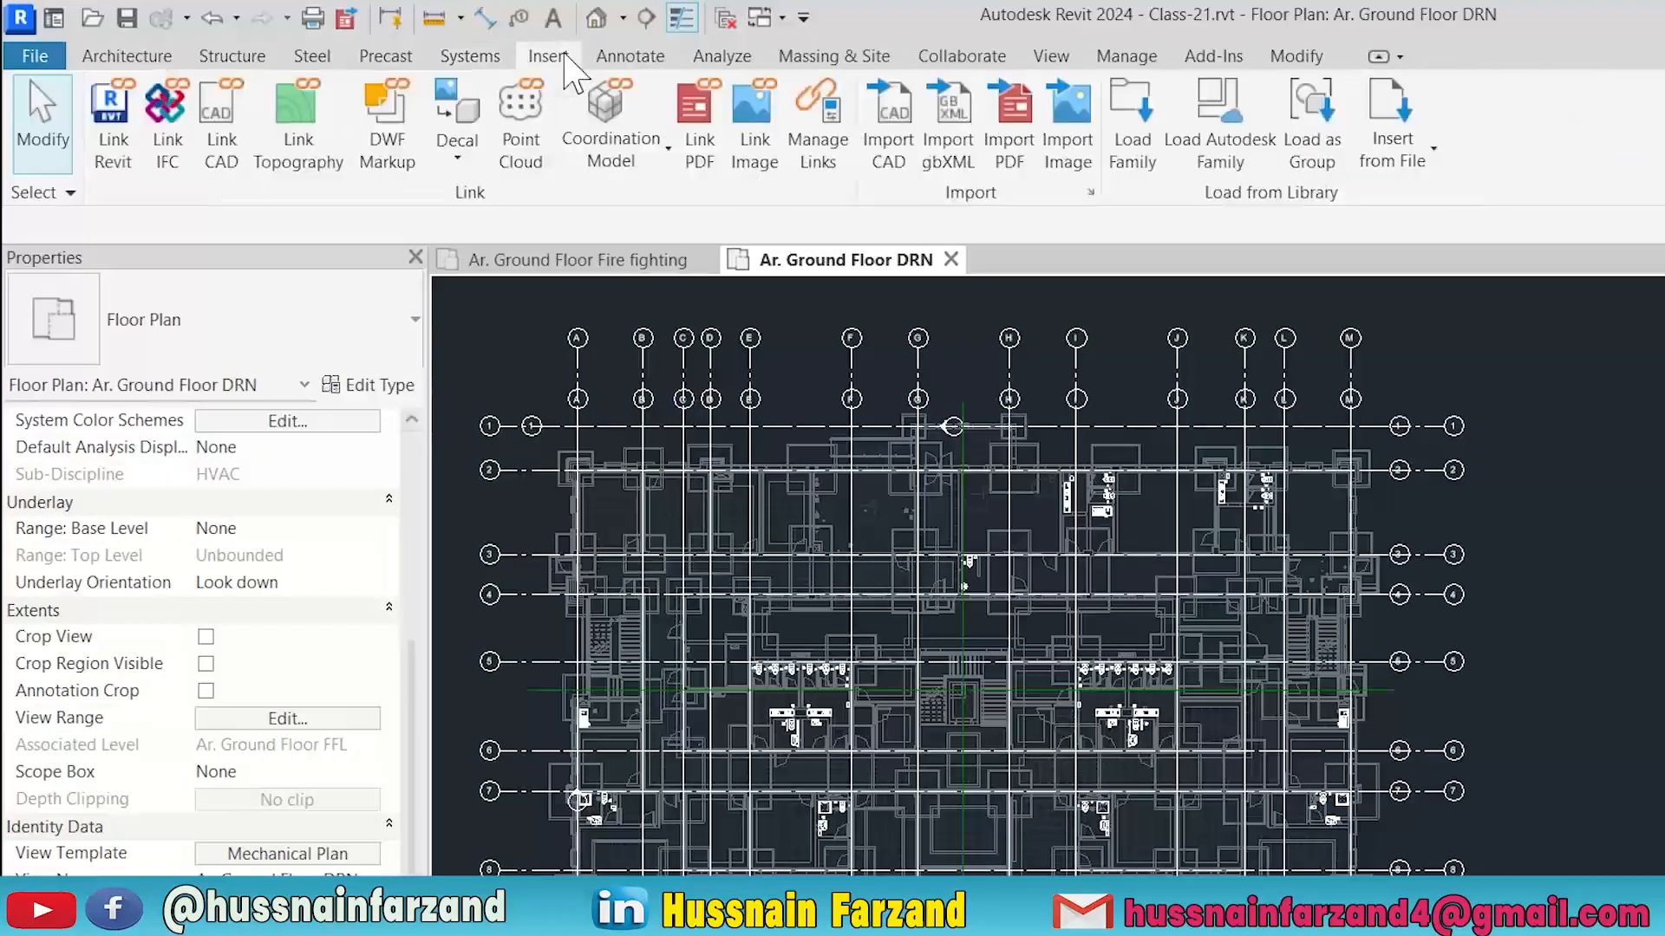
pyautogui.click(219, 149)
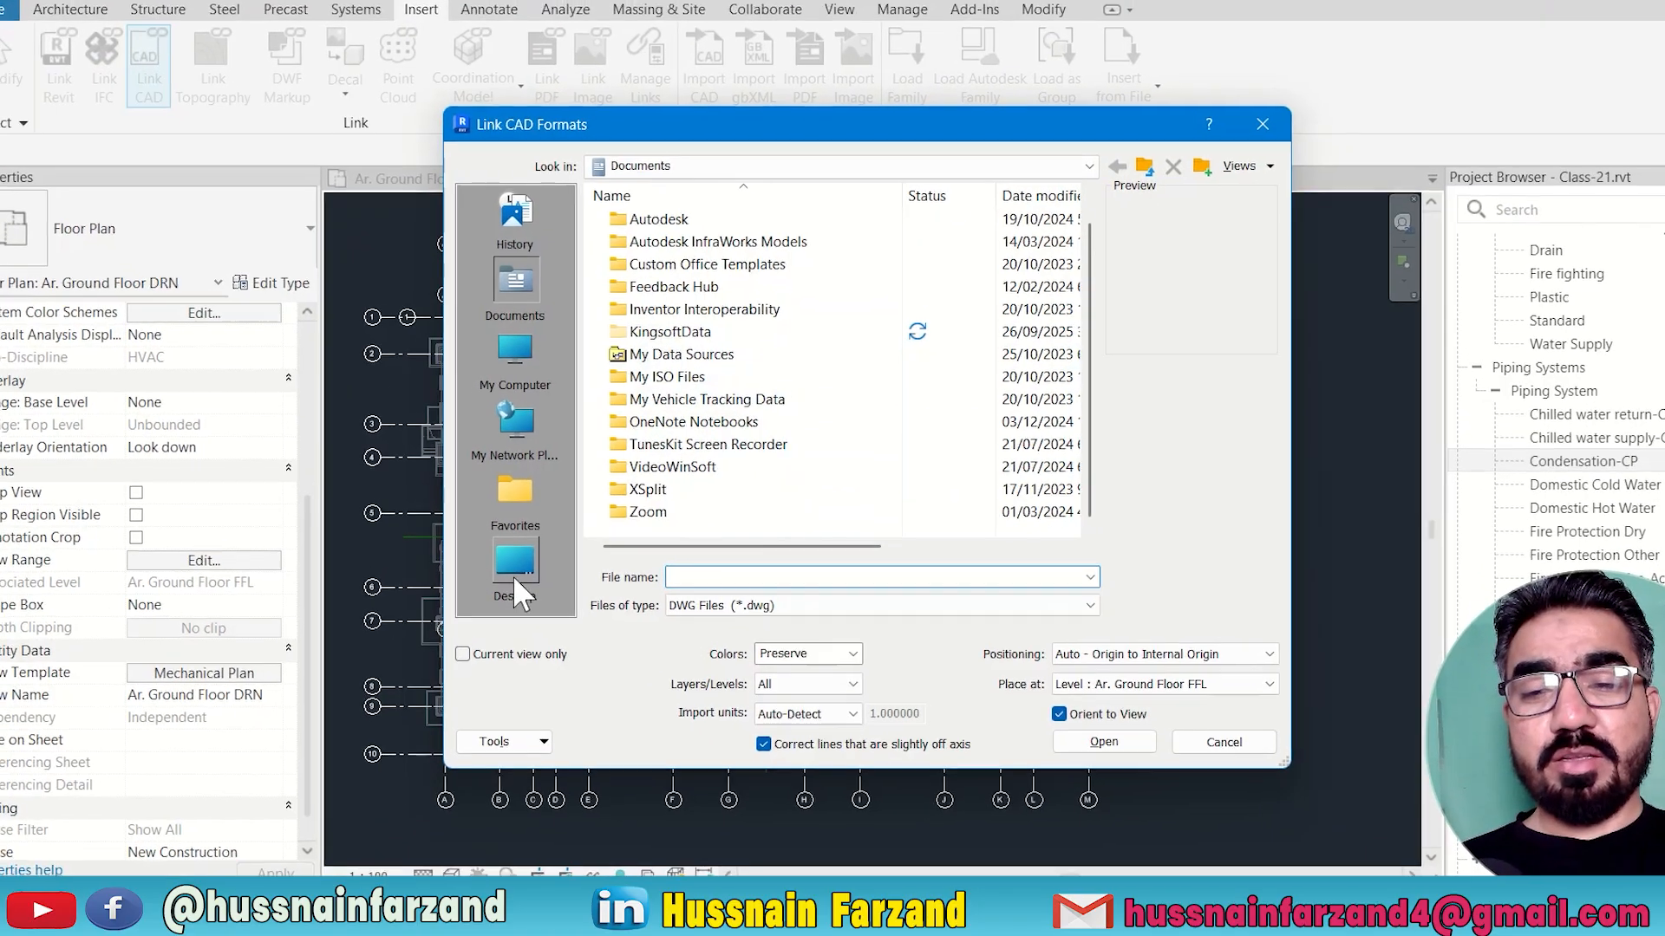
pyautogui.click(508, 560)
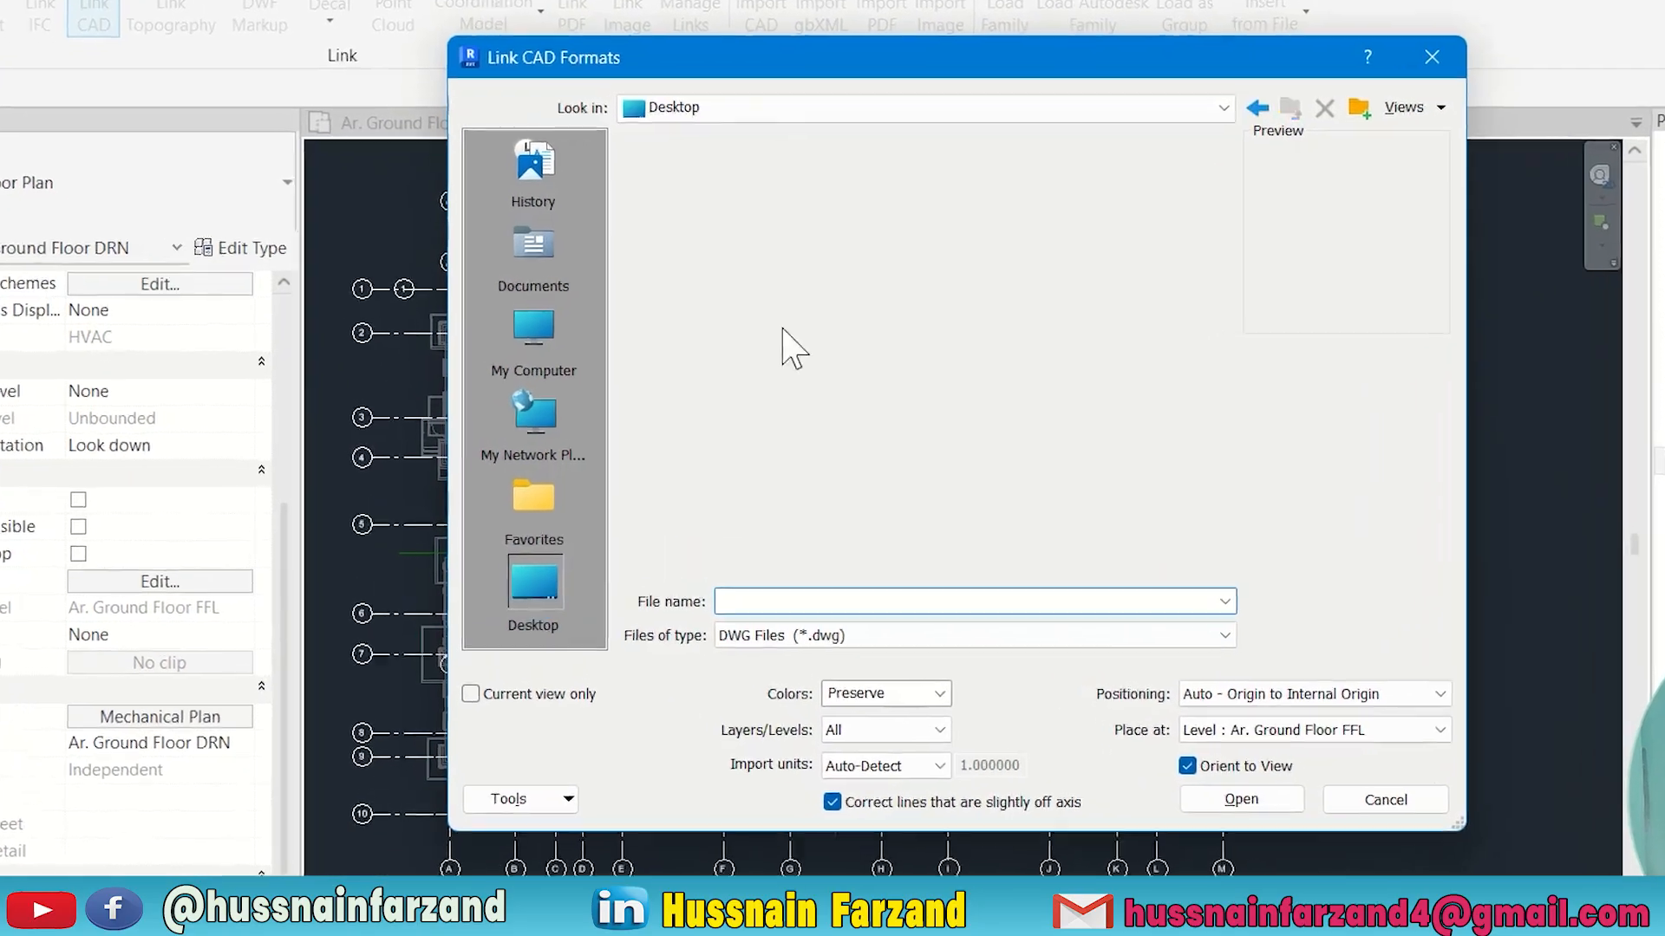
pyautogui.scroll(-4, 694, 260)
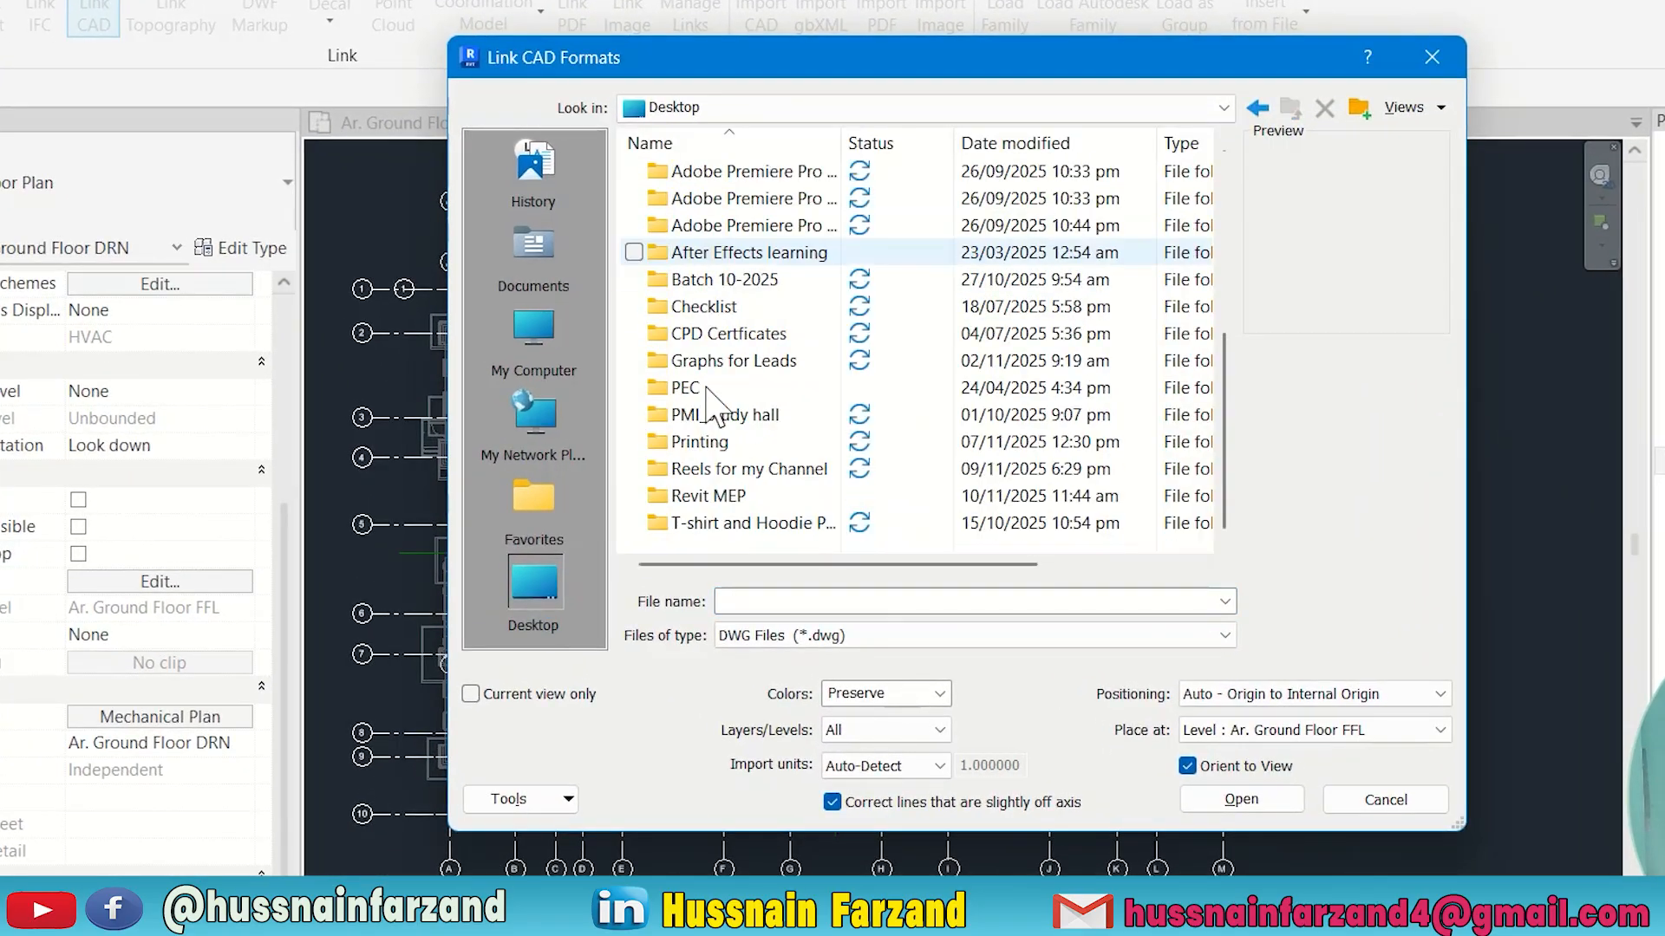
pyautogui.doubleClick(698, 491)
pyautogui.scroll(-4, 694, 390)
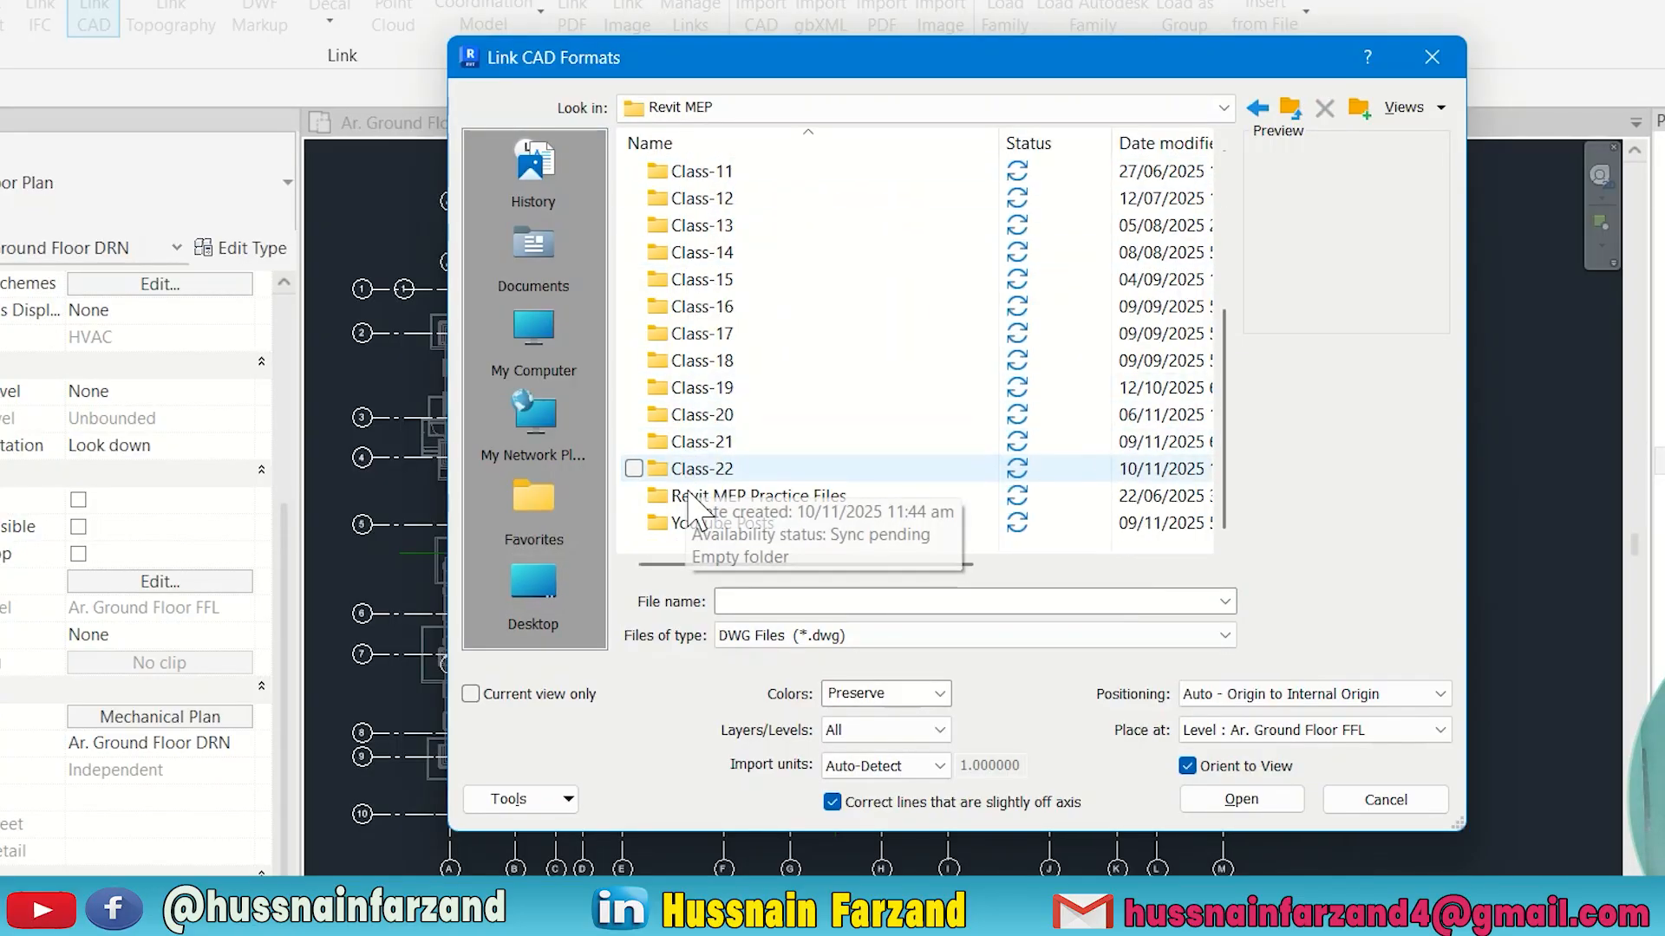
pyautogui.doubleClick(690, 501)
pyautogui.doubleClick(680, 173)
pyautogui.doubleClick(680, 173)
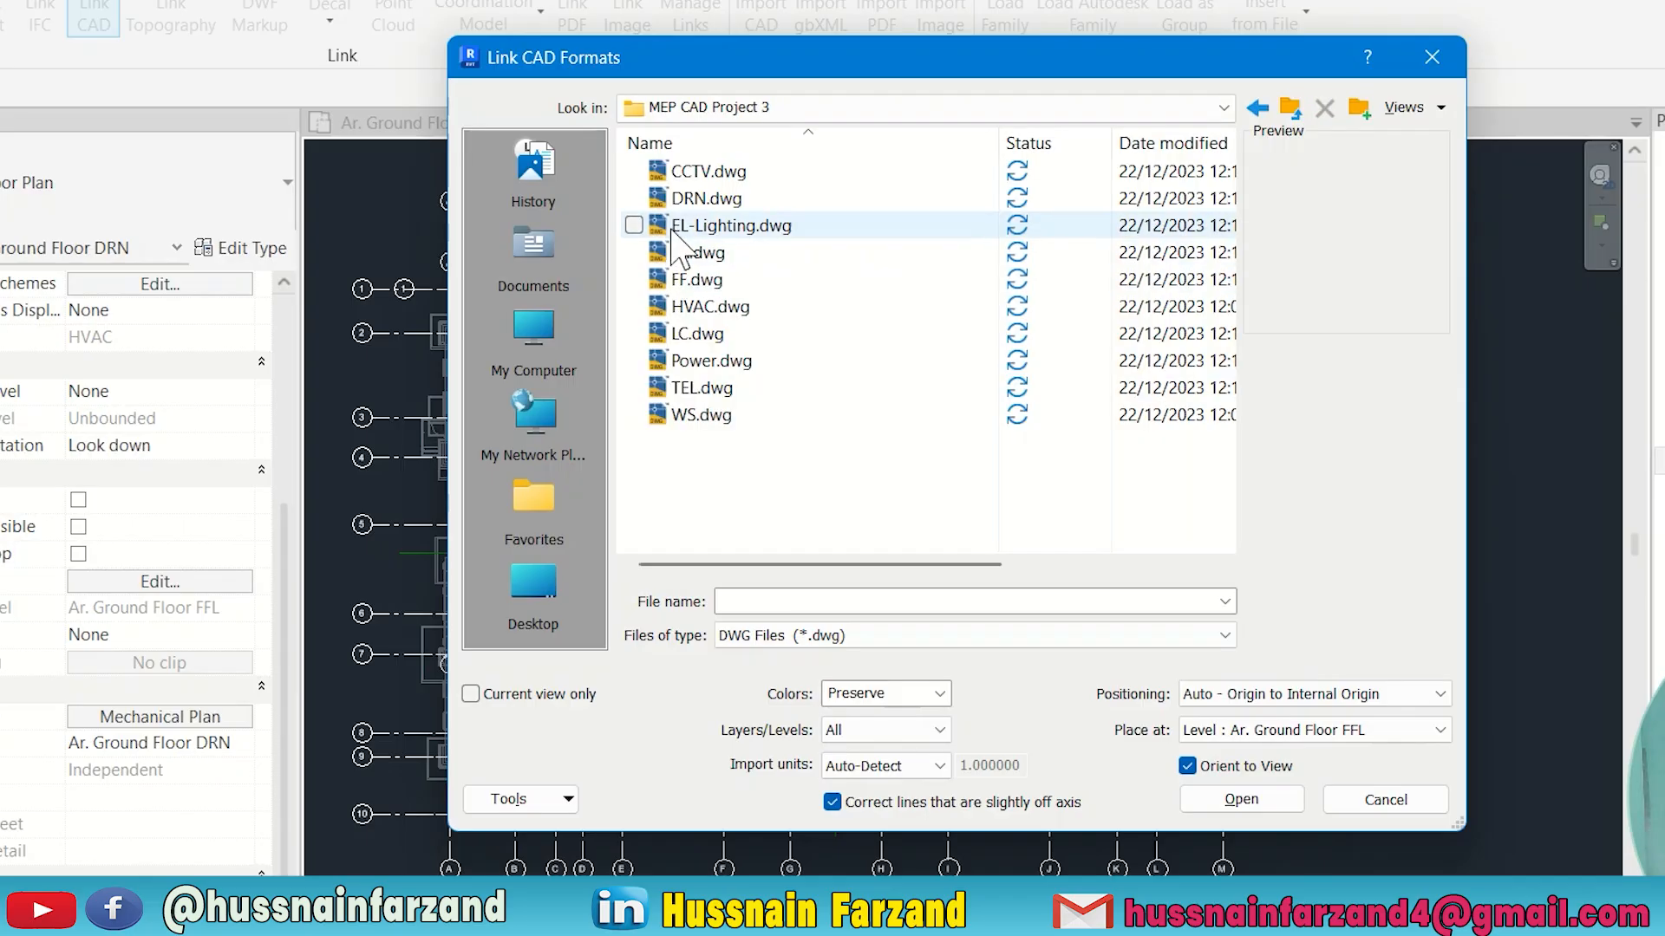
pyautogui.click(685, 199)
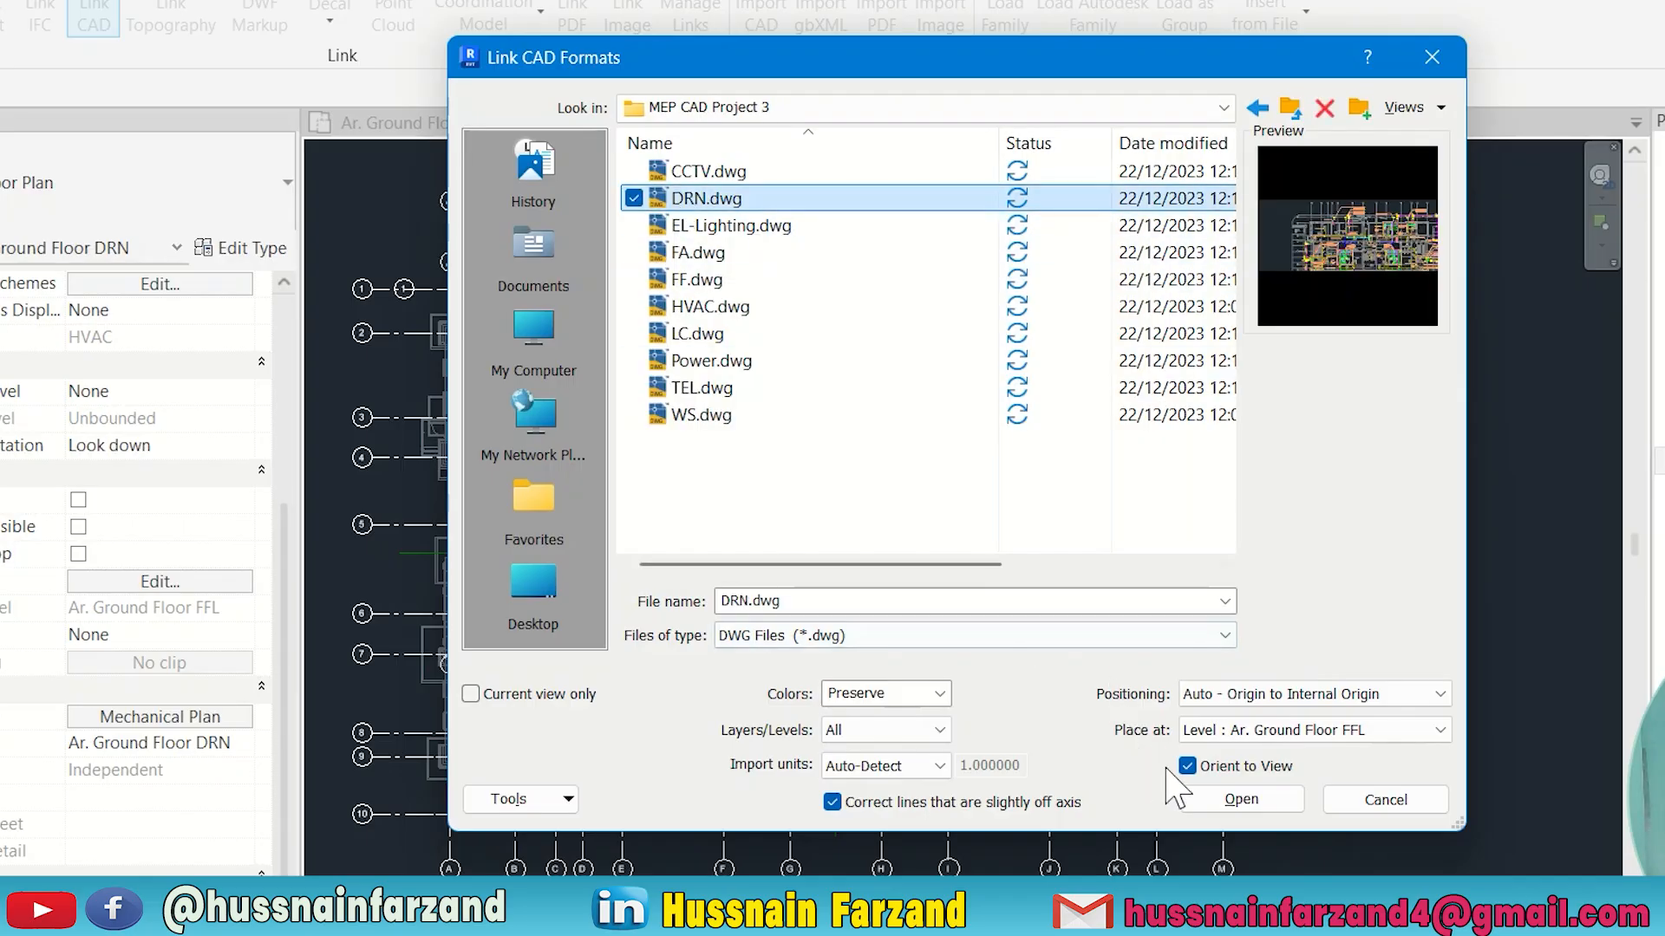
# Step: Link the drawing to the current view only, with Auto - Center to Center positioning
pyautogui.click(1206, 766)
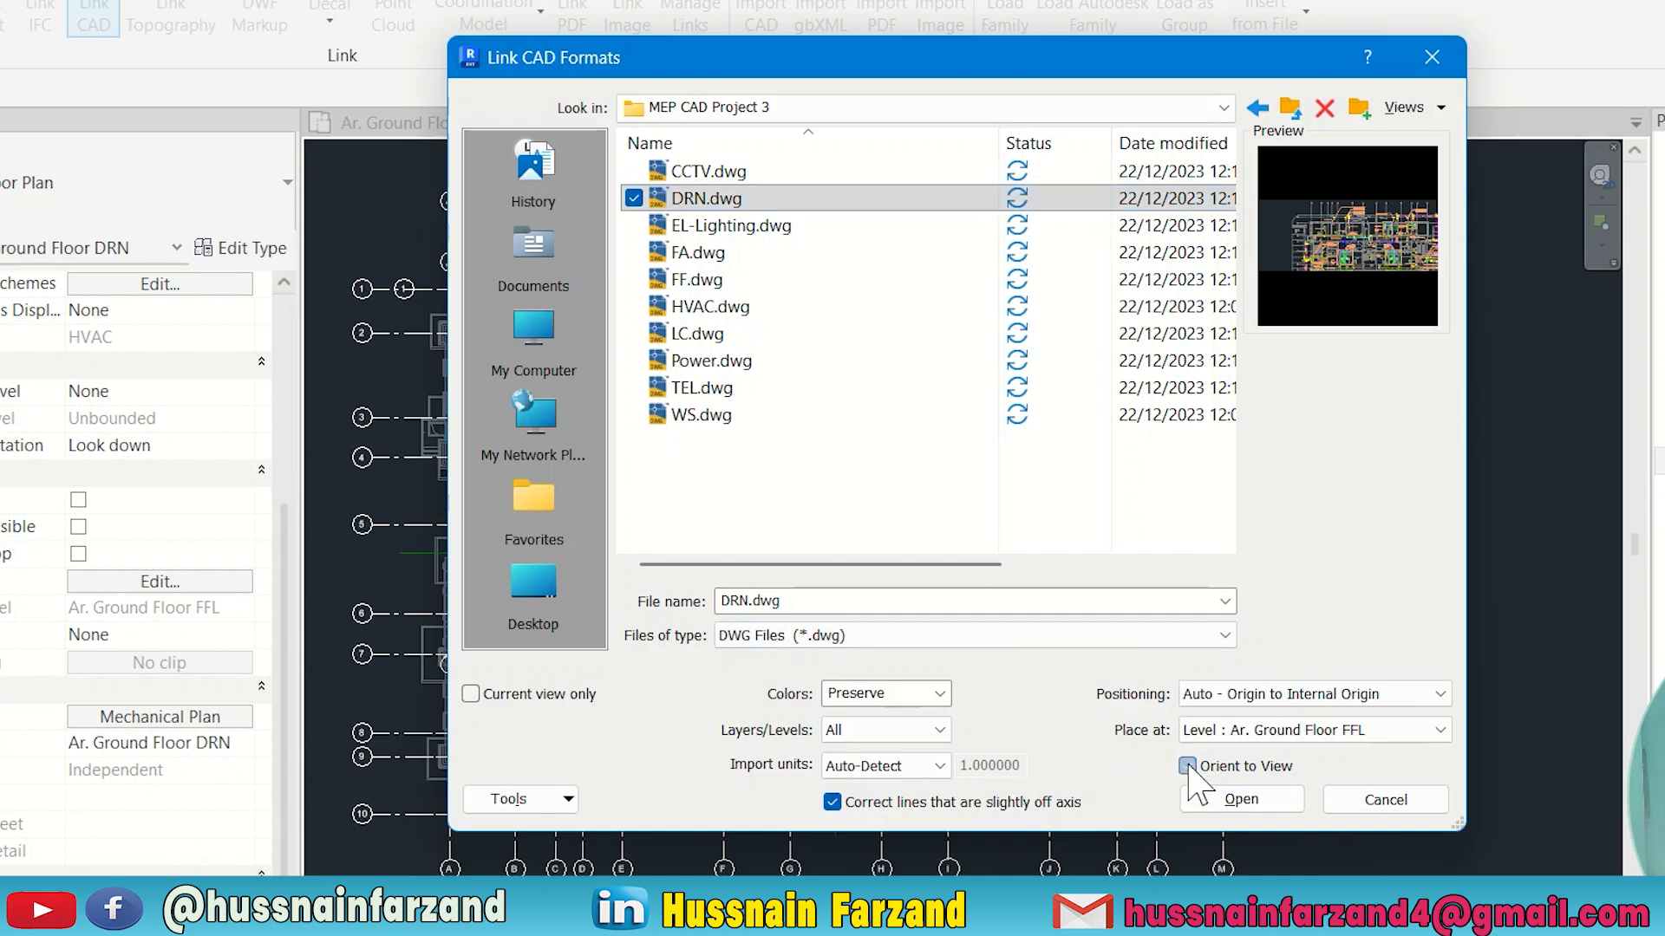
pyautogui.click(469, 694)
pyautogui.click(1306, 693)
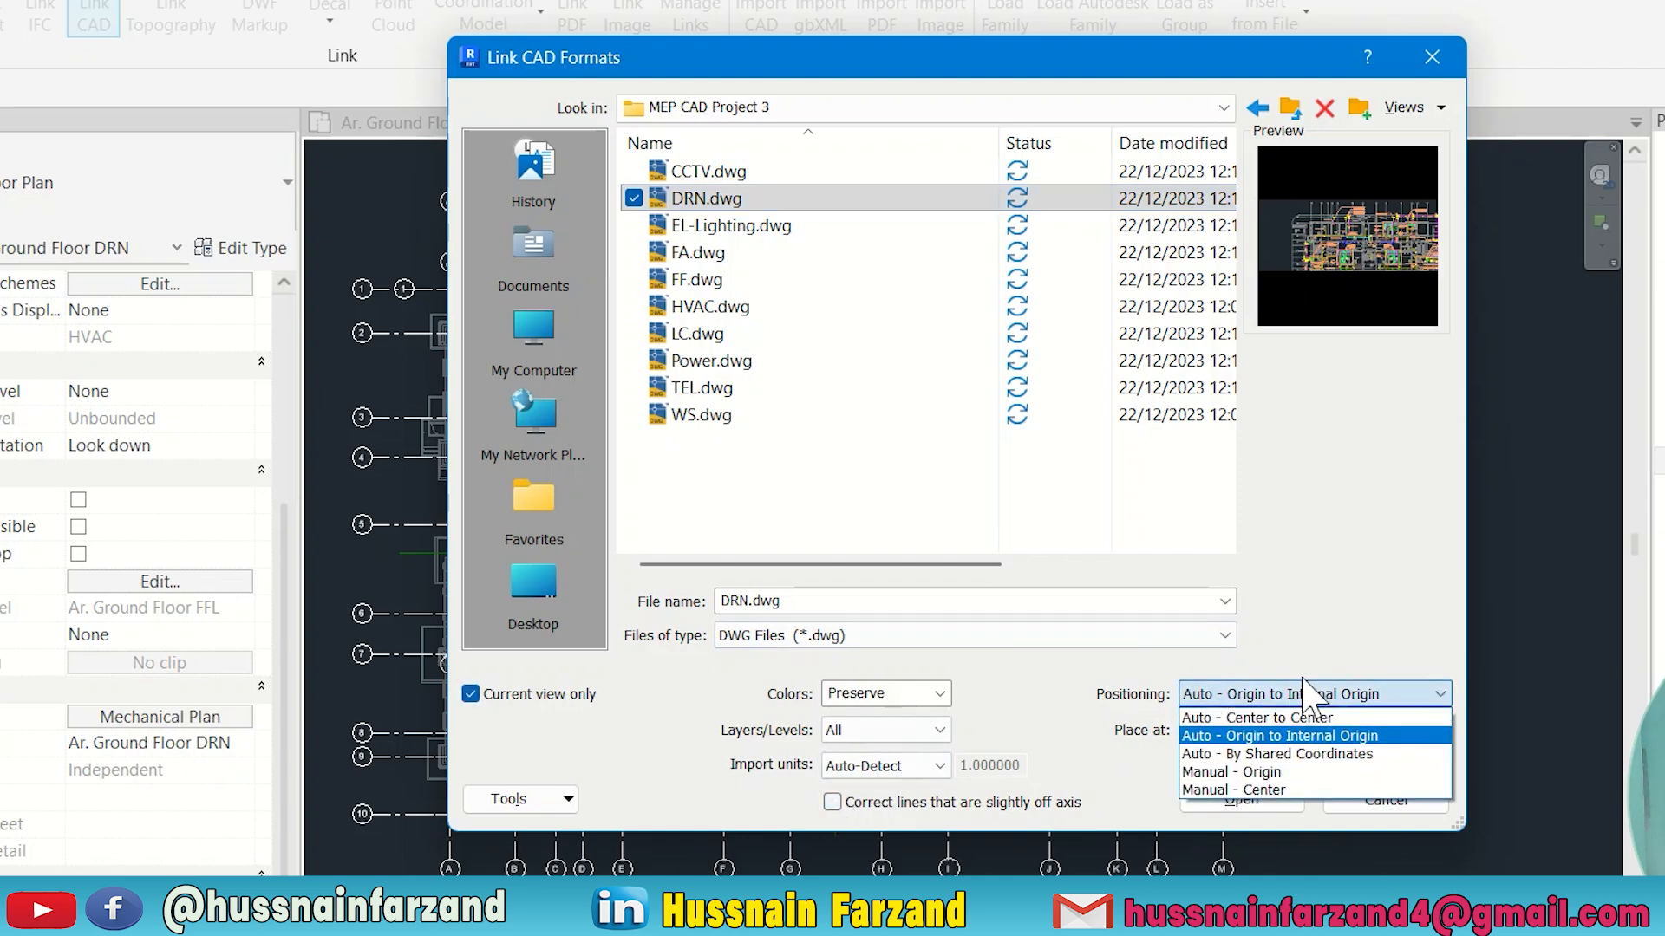
pyautogui.click(1262, 718)
pyautogui.click(1241, 799)
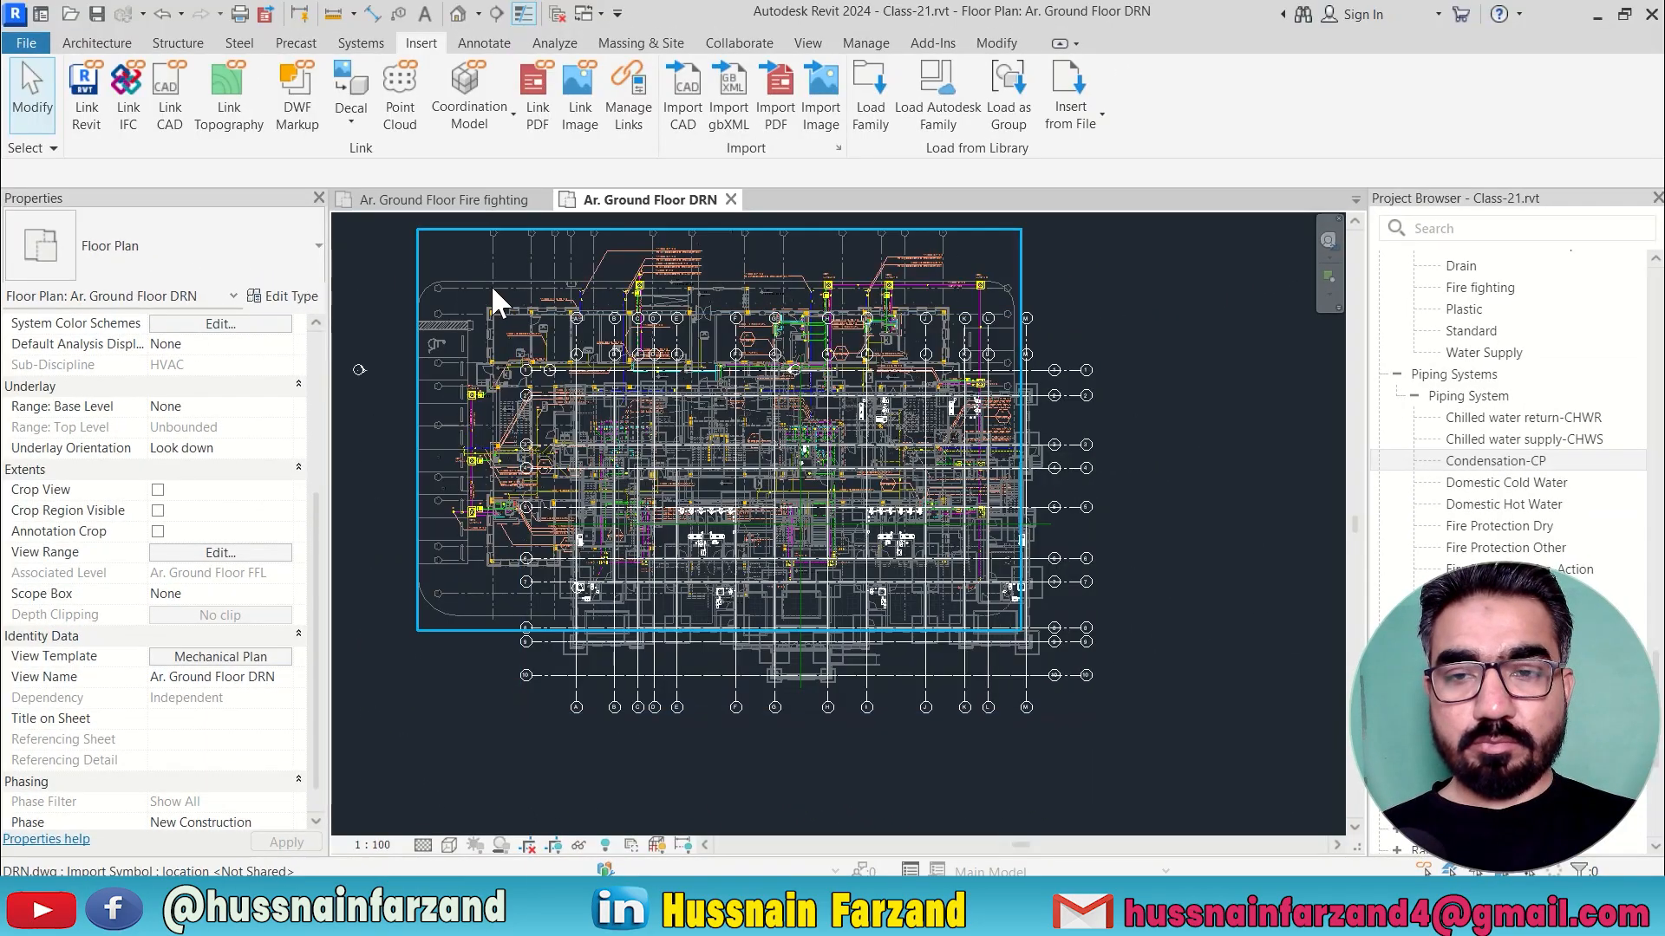
# Step: Move the linked DRN.dwg from its grid A-1 intersection to the matching grid intersection of the model
pyautogui.click(490, 286)
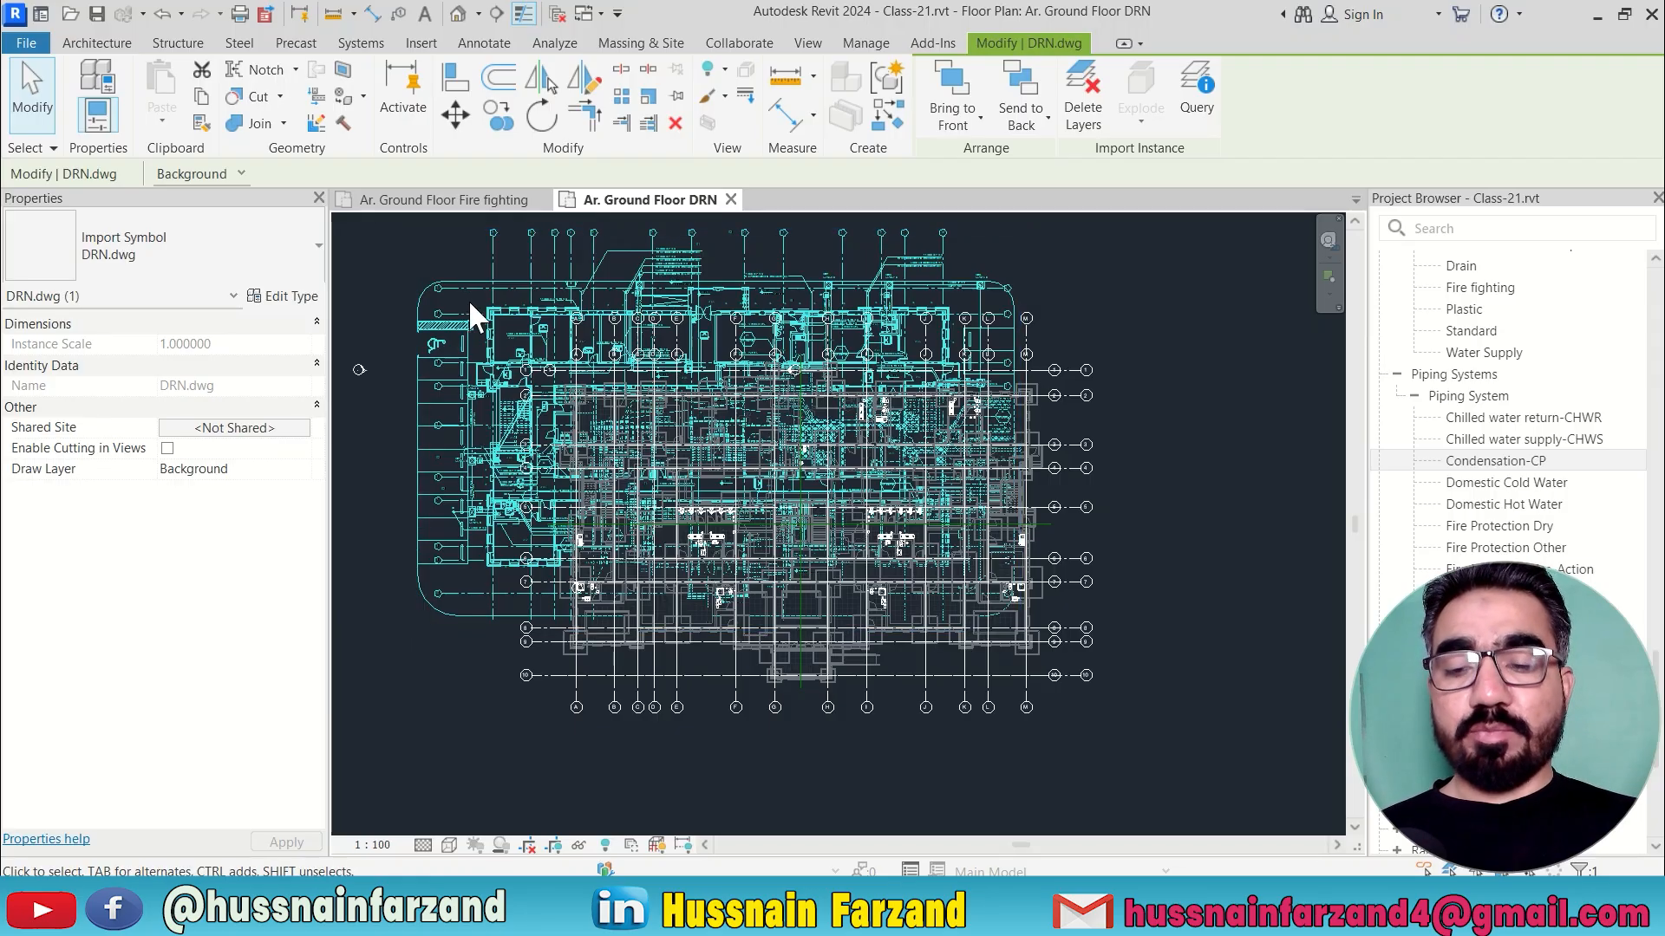
pyautogui.click(455, 114)
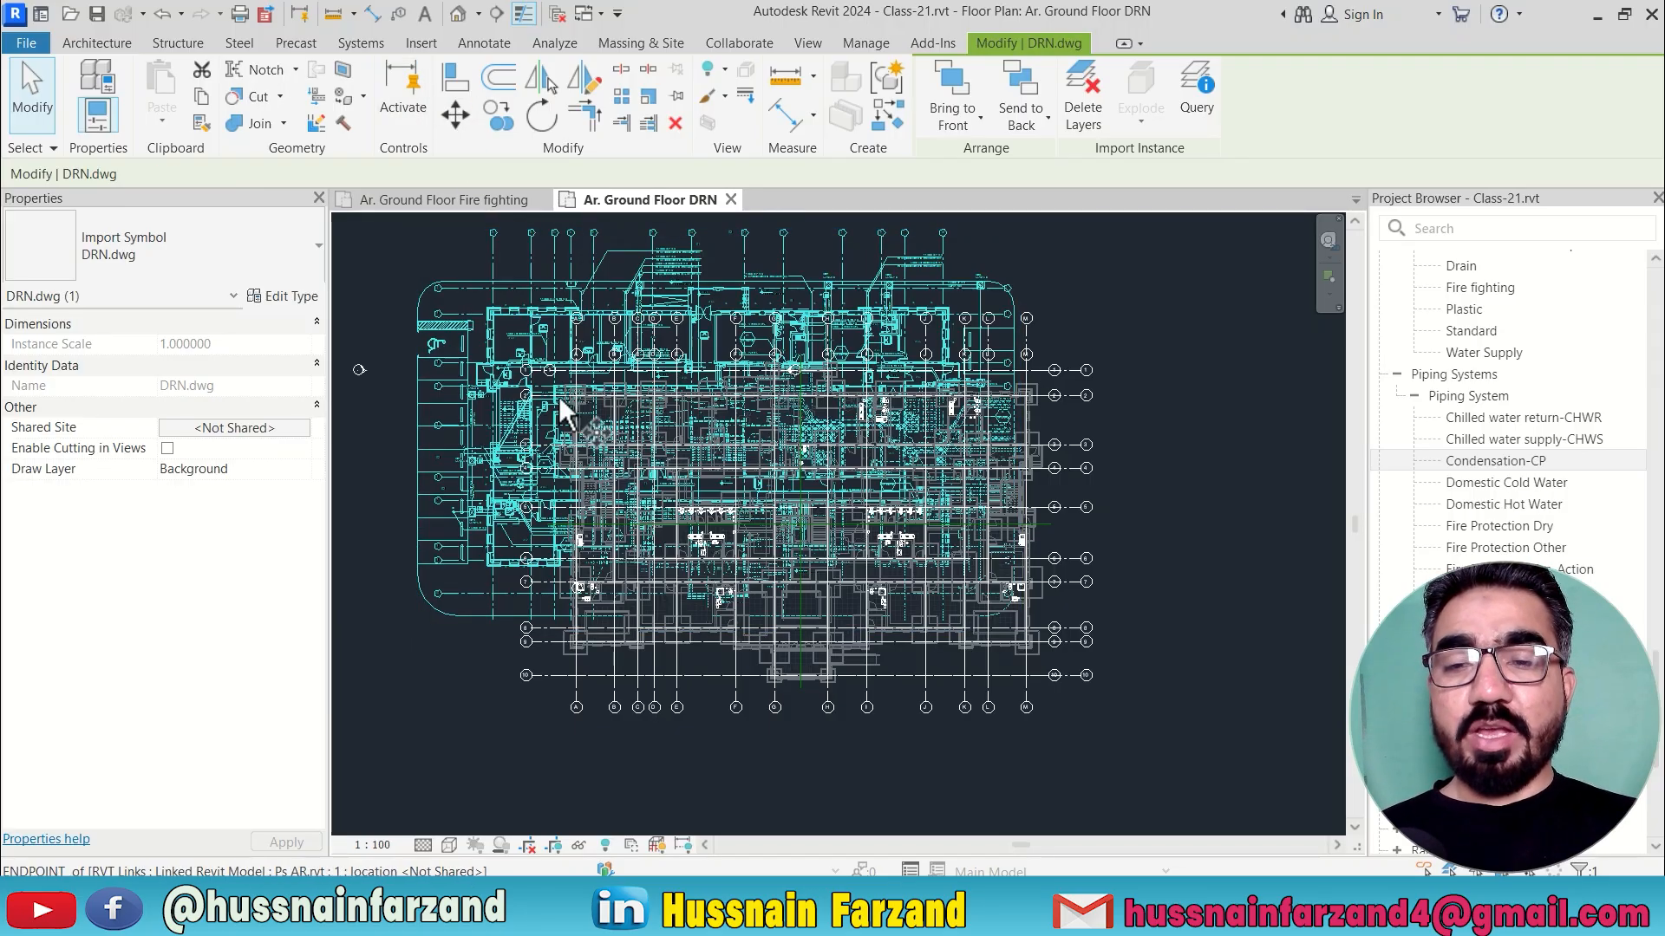
pyautogui.click(491, 288)
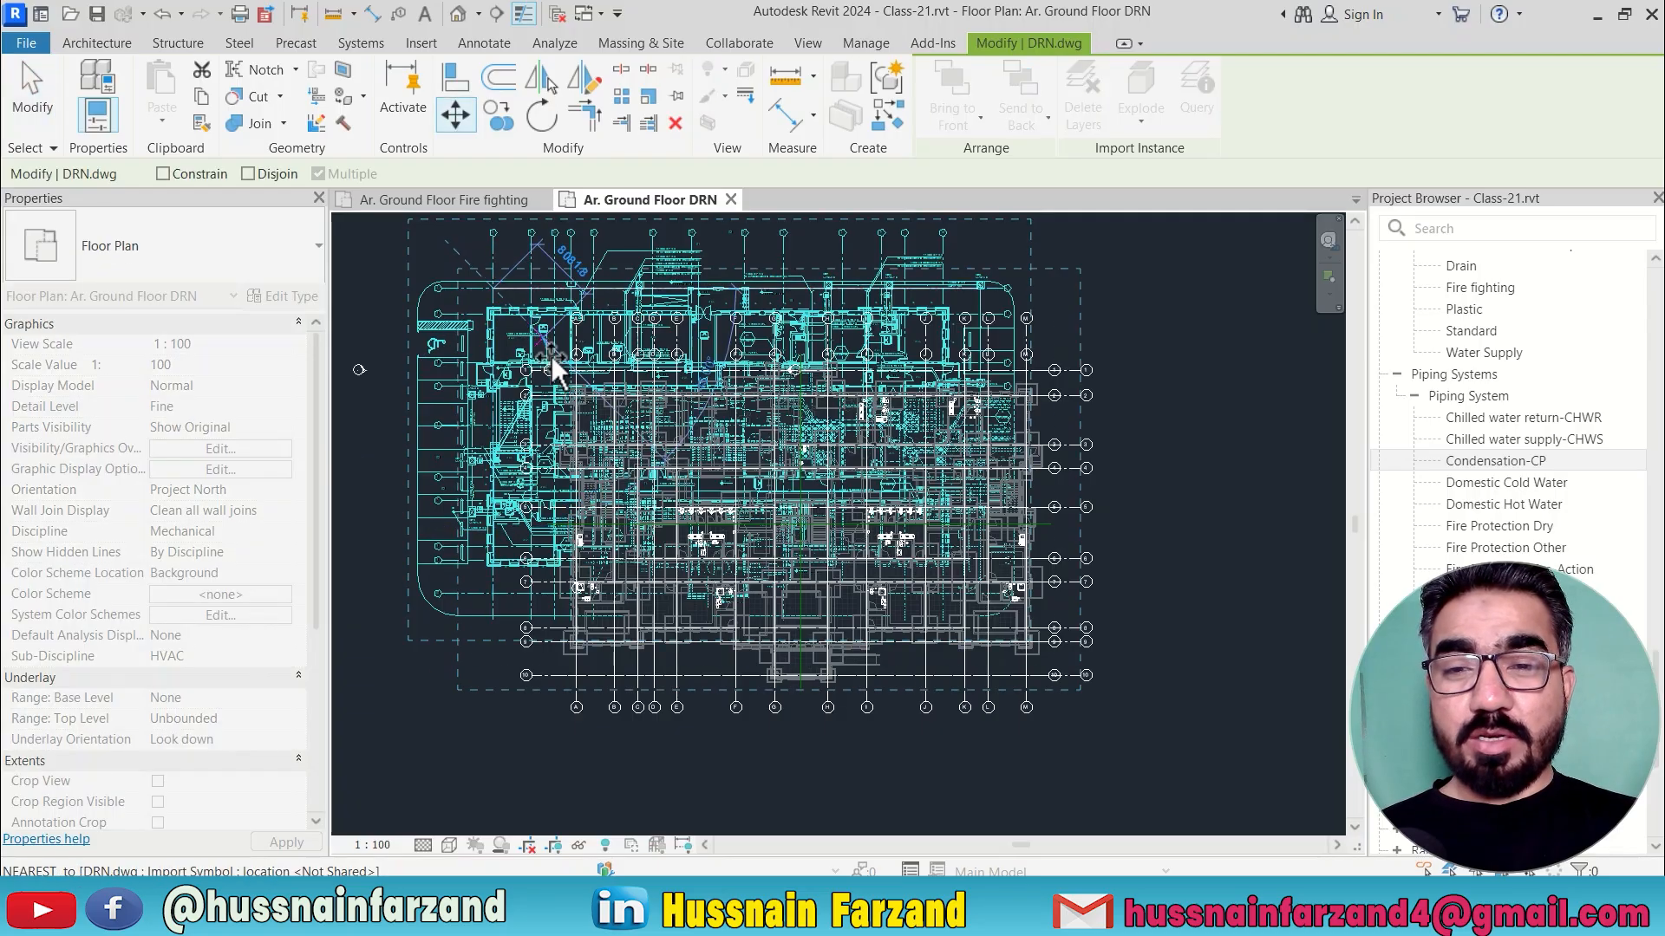
pyautogui.click(572, 370)
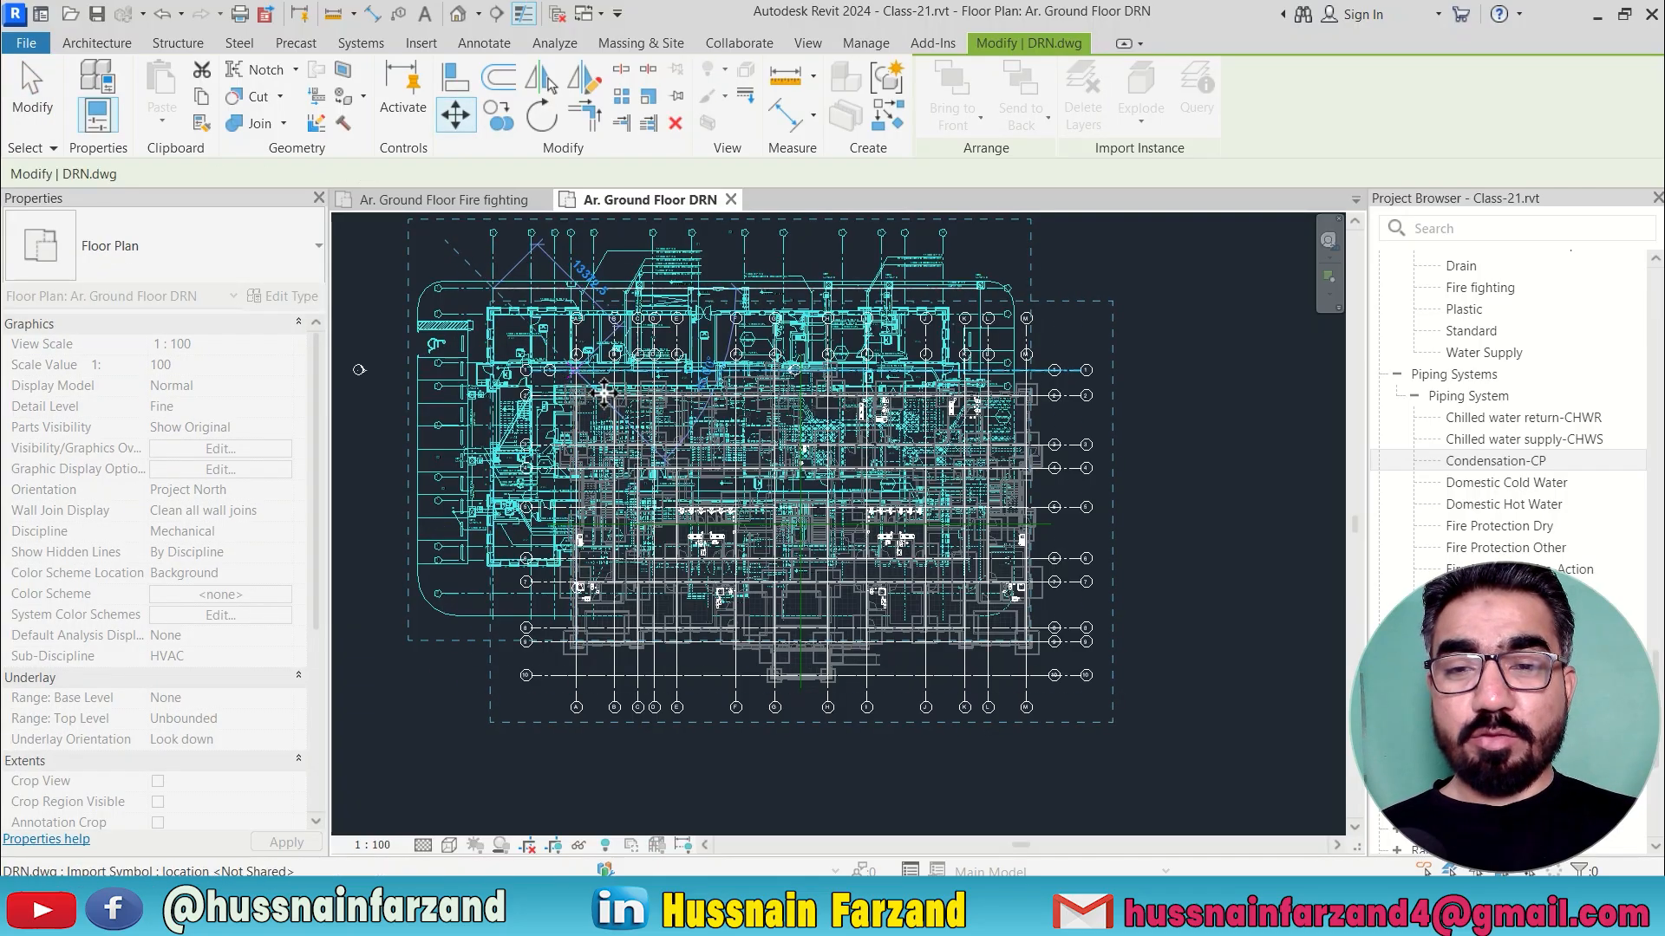
# Step: Nudge the linked drawing sideways to bring its first vertical grid line onto model grid A
pyautogui.scroll(5, 573, 379)
pyautogui.scroll(5, 586, 378)
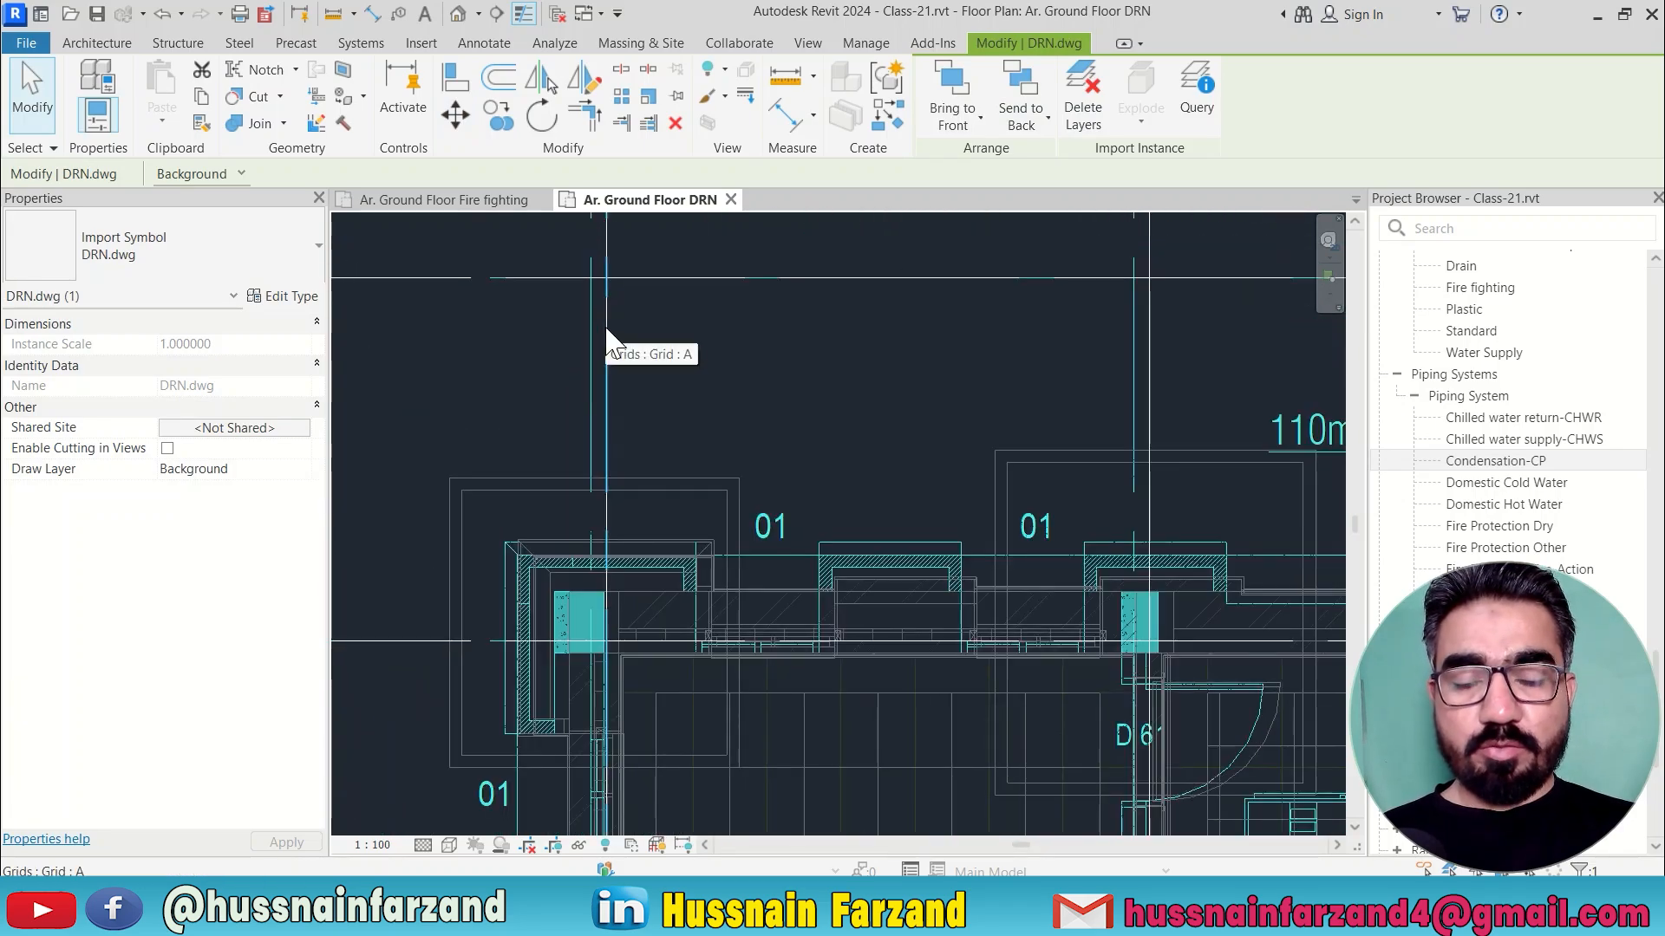
pyautogui.press('Left')
pyautogui.press('Left')
pyautogui.press('Right')
pyautogui.press('Right')
pyautogui.press('Right')
pyautogui.press('Right')
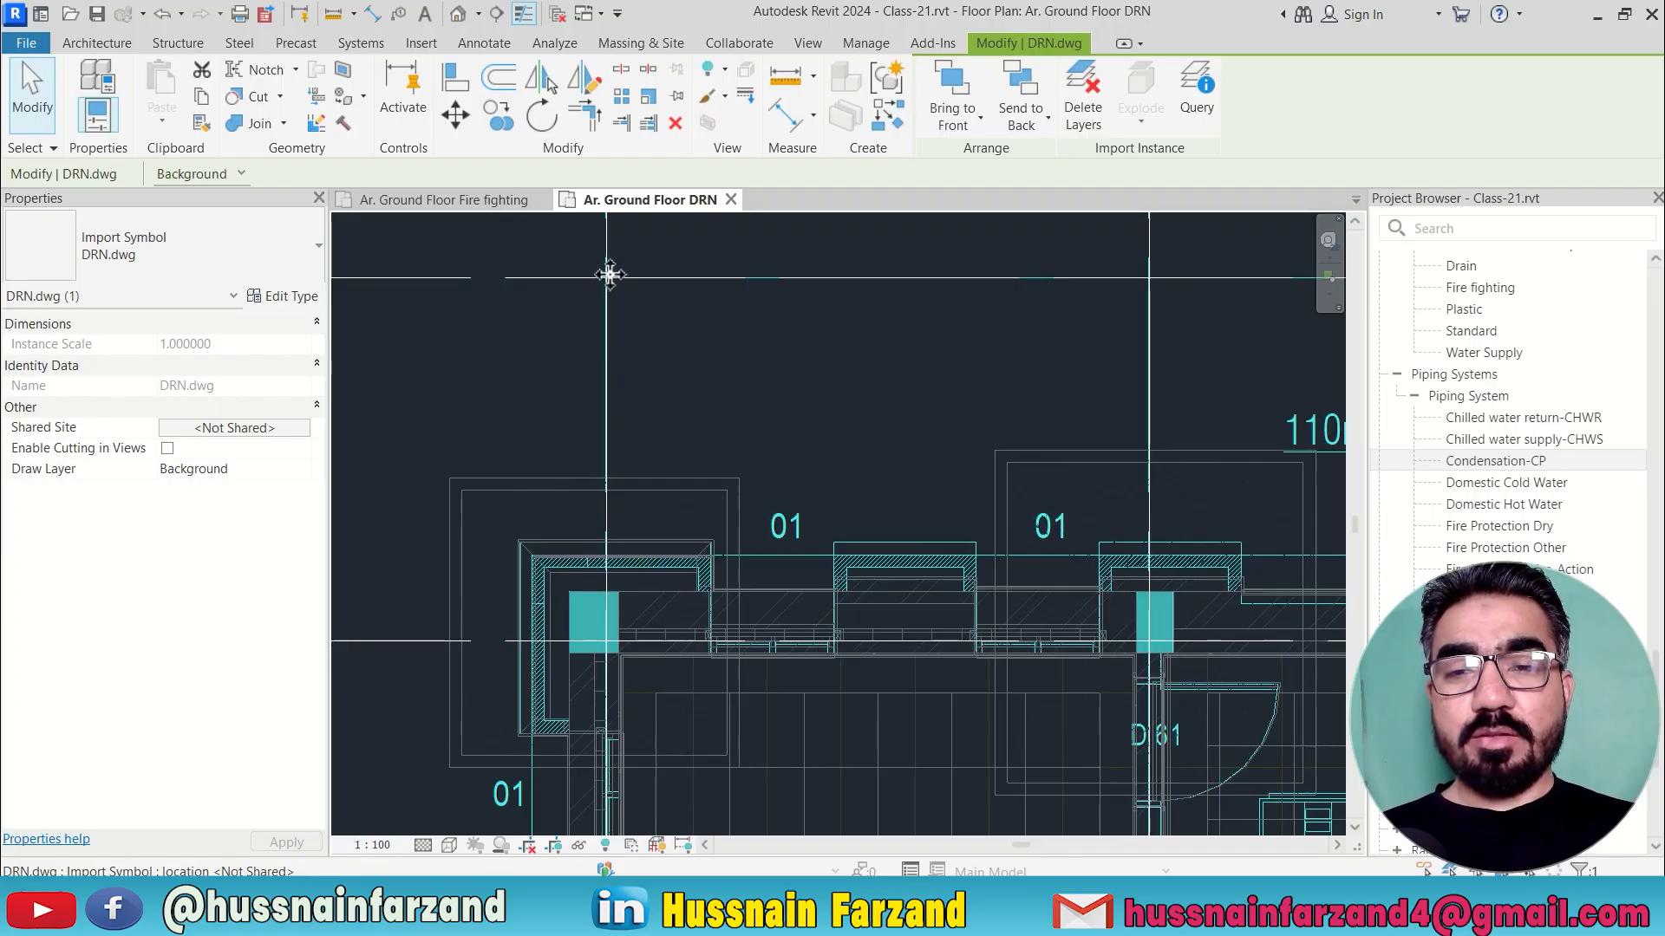
# Step: Fine-tune the linked drawing's position in small nudges until its grid lines coincide with model grids A and 1
pyautogui.scroll(7, 610, 275)
pyautogui.press('Right')
pyautogui.press('Right')
pyautogui.moveTo(649, 358); pyautogui.dragTo(678, 350, button='middle')
pyautogui.scroll(3, 677, 349)
pyautogui.scroll(2, 591, 298)
pyautogui.scroll(1, 561, 307)
pyautogui.press('Left')
pyautogui.press('Left')
pyautogui.press('Left')
pyautogui.press('Left')
pyautogui.press('Left')
pyautogui.press('Left')
pyautogui.press('Left')
pyautogui.press('Left')
pyautogui.press('Left')
pyautogui.press('Left')
pyautogui.press('Left')
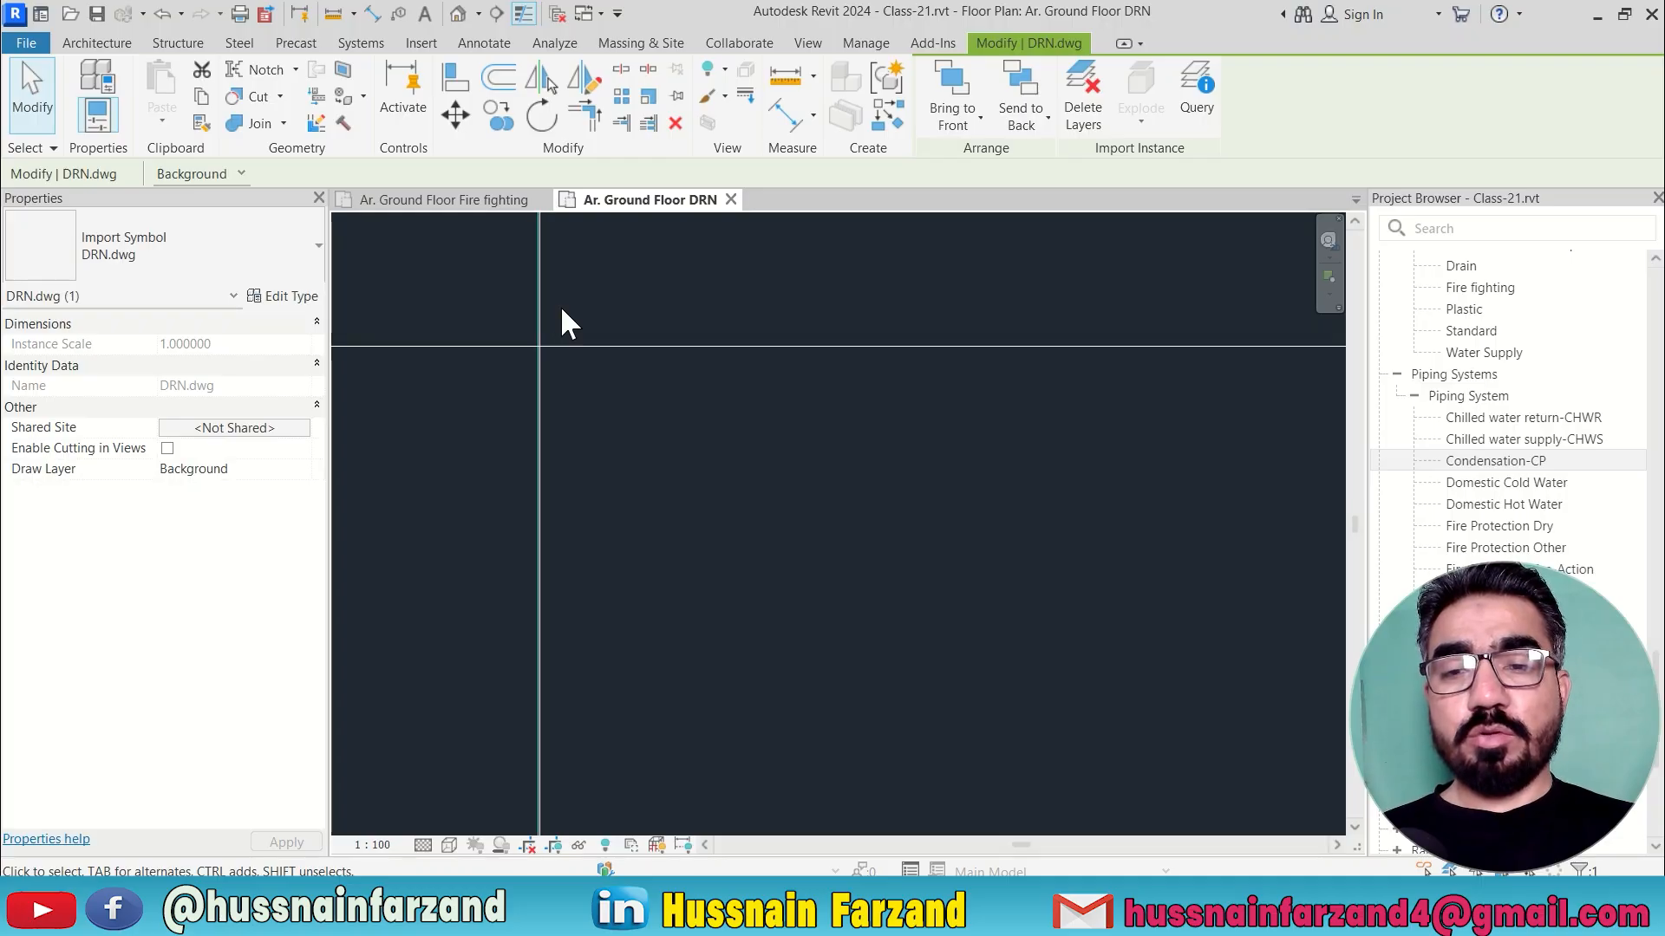
pyautogui.scroll(1, 494, 338)
pyautogui.scroll(3, 580, 346)
pyautogui.scroll(3, 691, 357)
pyautogui.press('Right')
pyautogui.press('Right')
pyautogui.press('Right')
pyautogui.press('Right')
pyautogui.press('Right')
pyautogui.press('Right')
pyautogui.press('Right')
pyautogui.press('Right')
pyautogui.press('Right')
pyautogui.press('Right')
pyautogui.press('Right')
pyautogui.press('Right')
pyautogui.press('Right')
pyautogui.press('Down')
pyautogui.scroll(-3, 692, 357)
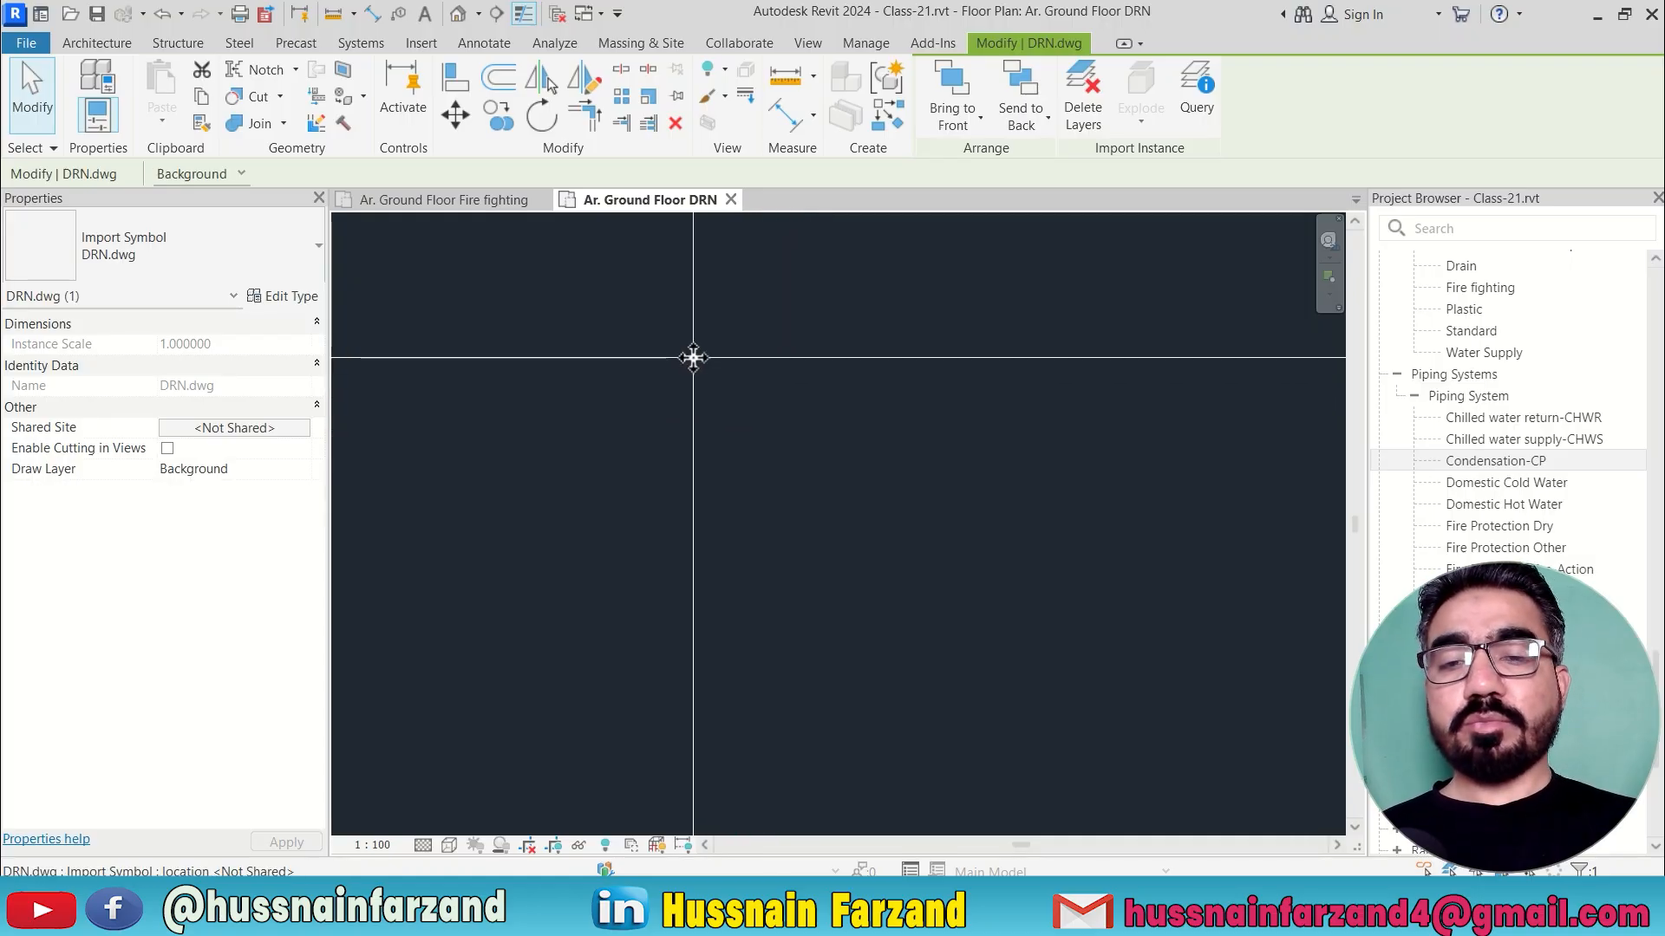
pyautogui.scroll(-6, 708, 405)
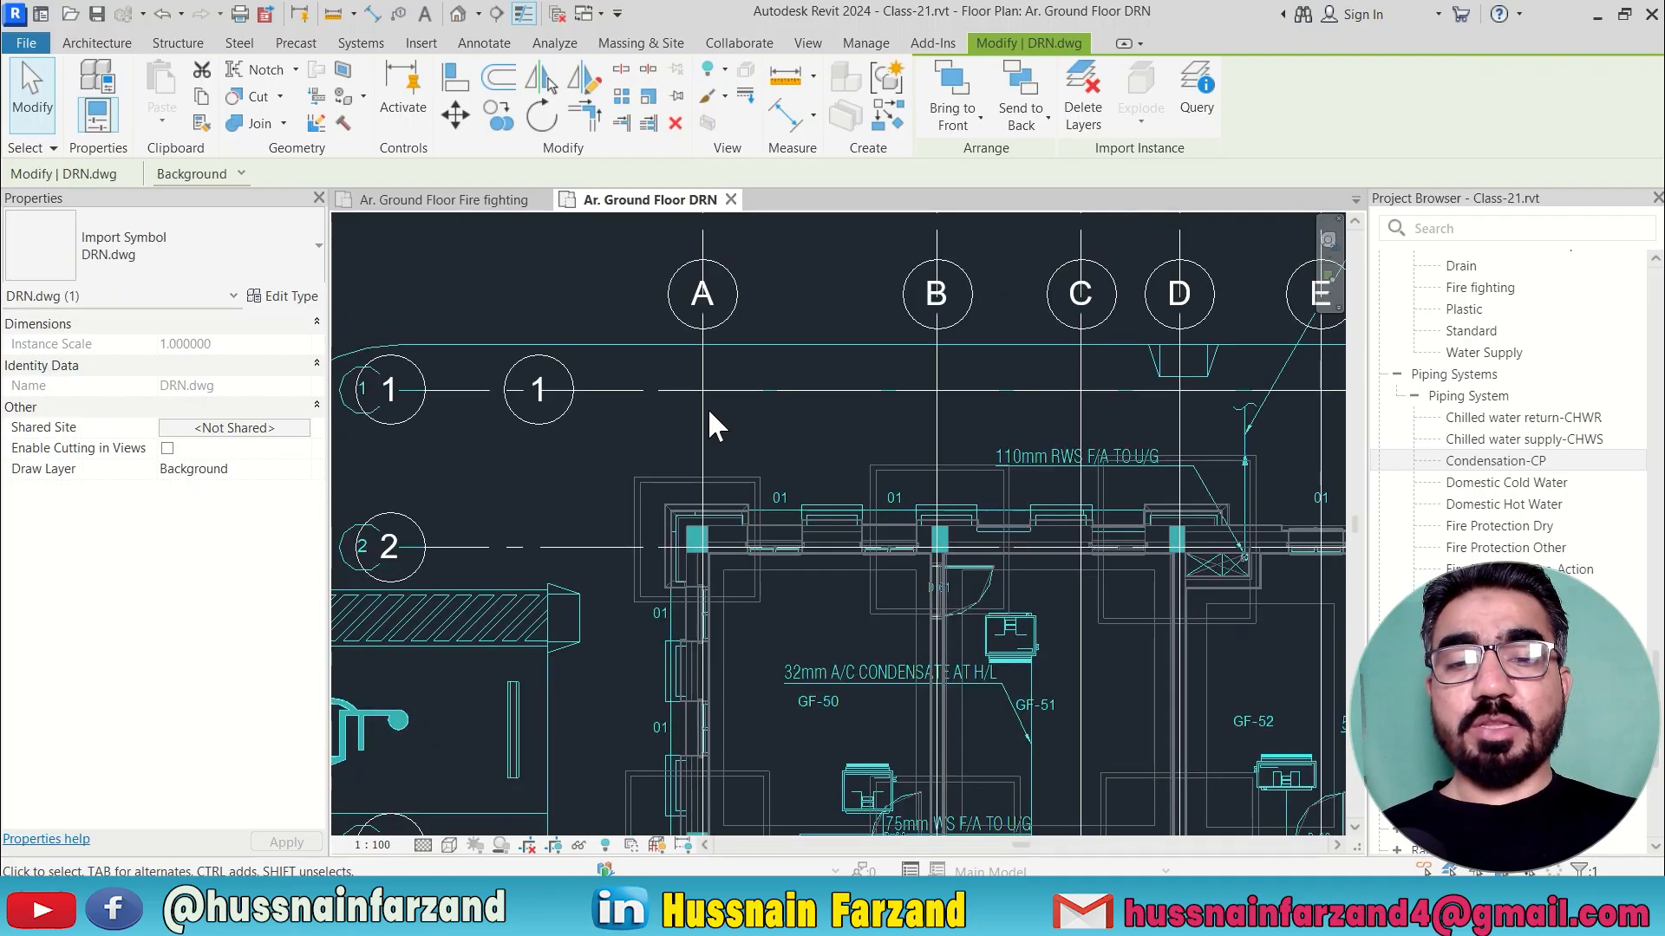
pyautogui.scroll(-3, 710, 410)
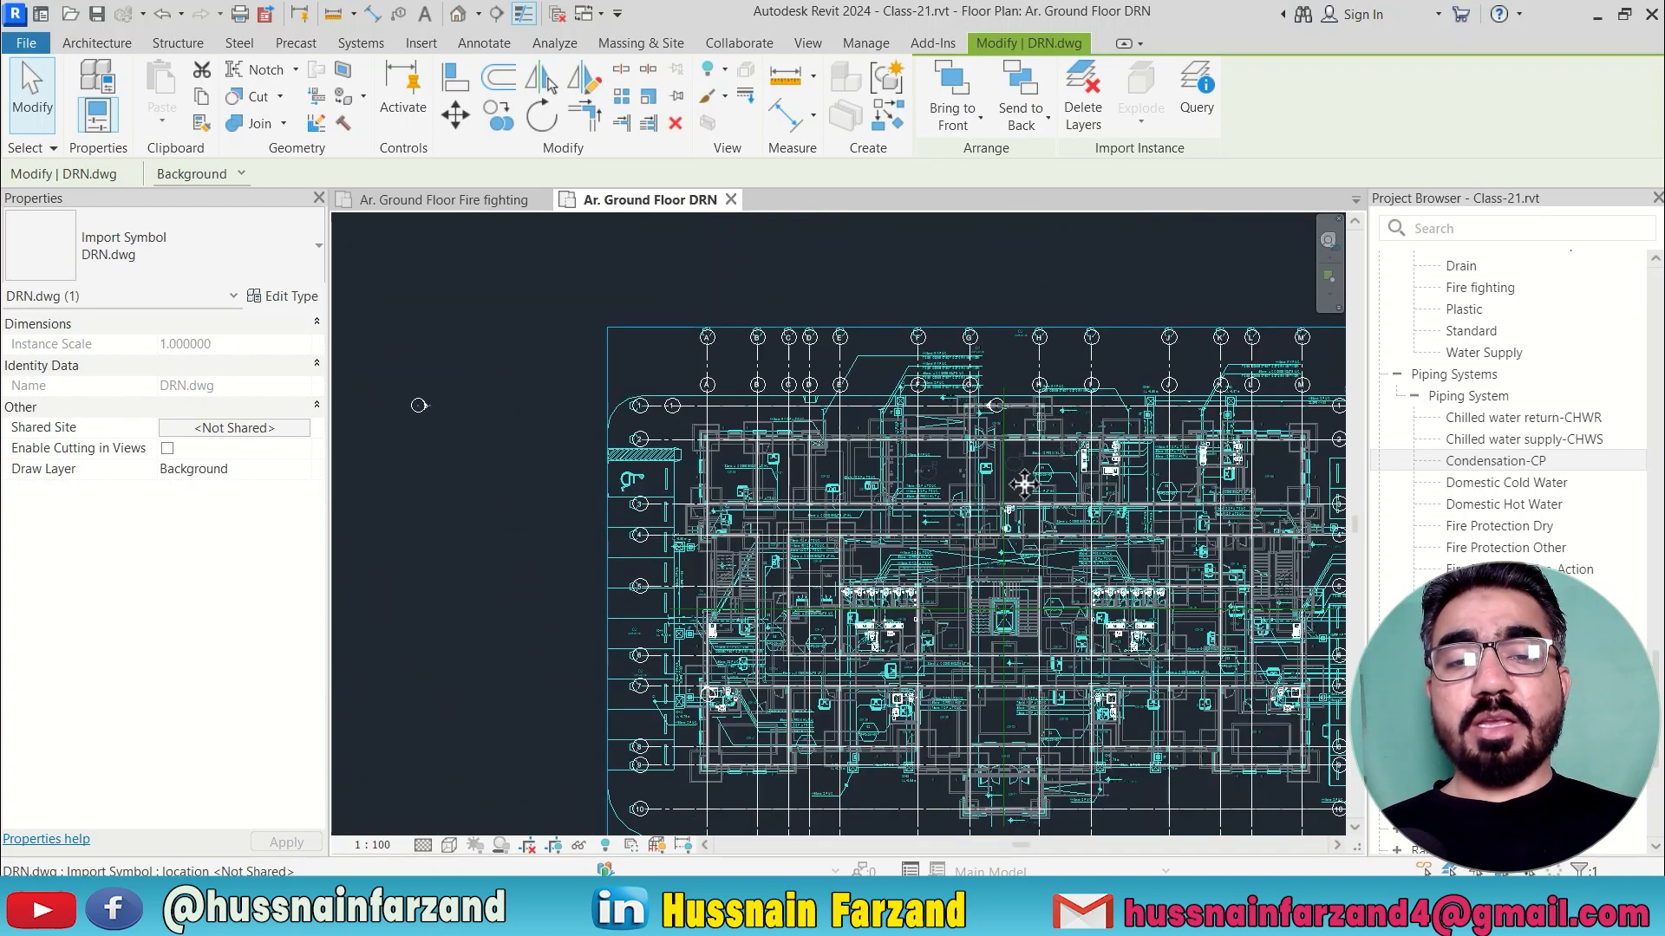
# Step: Set the linked drawing's draw layer to Foreground
pyautogui.moveTo(997, 482); pyautogui.dragTo(893, 442, button='middle')
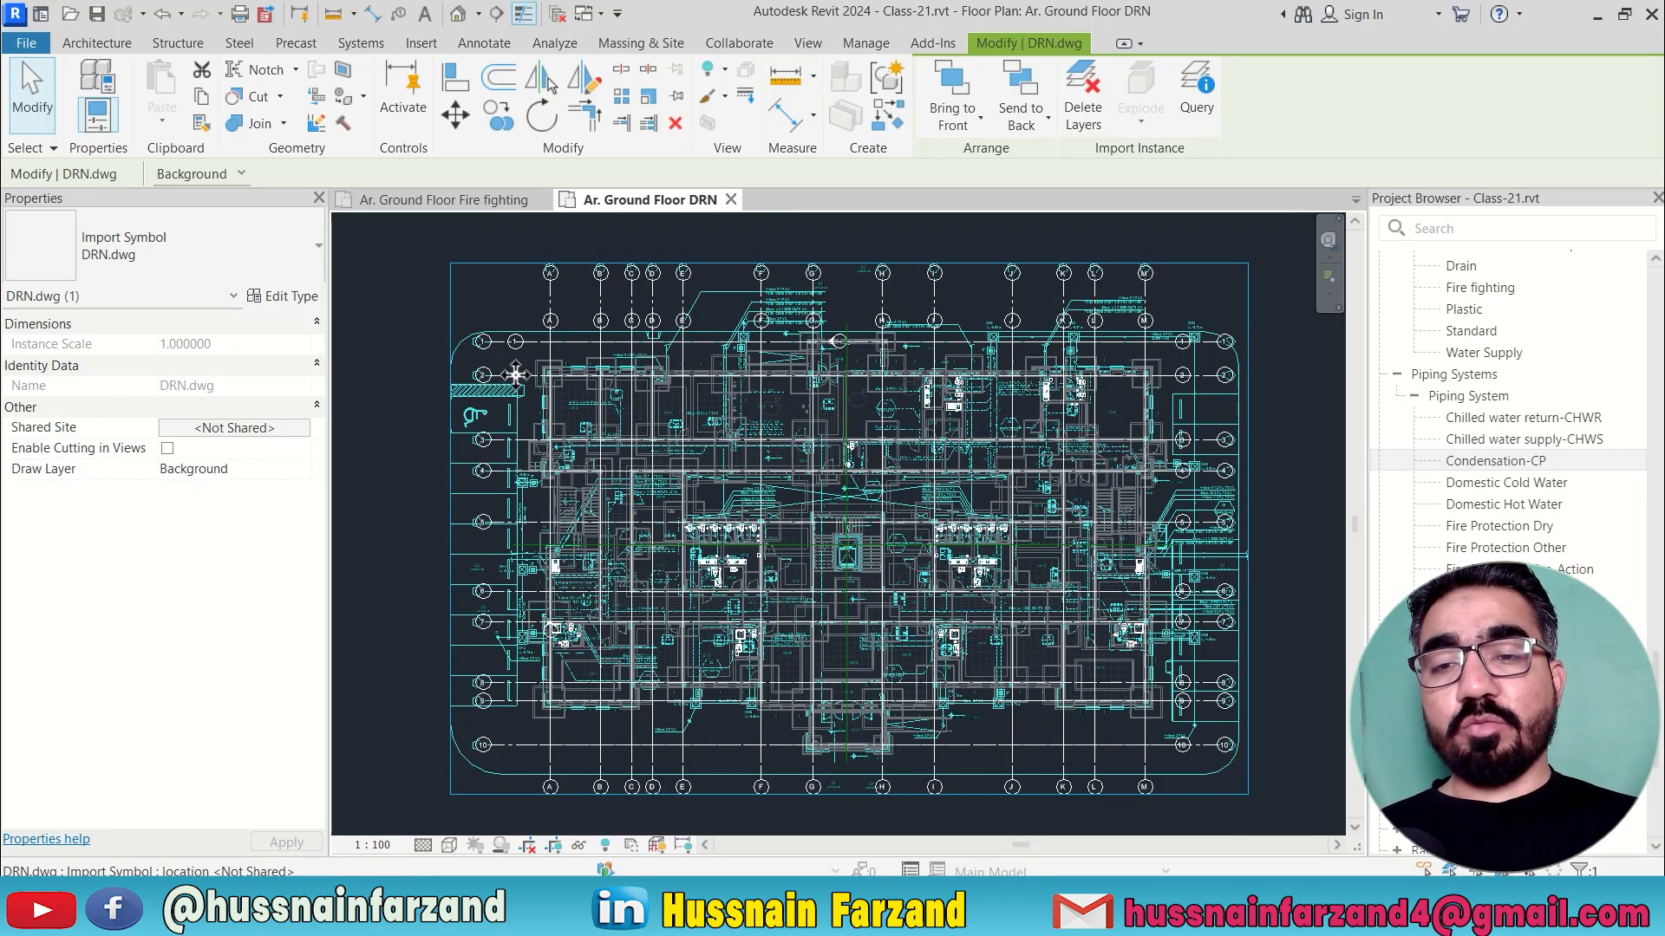
pyautogui.scroll(1, 548, 395)
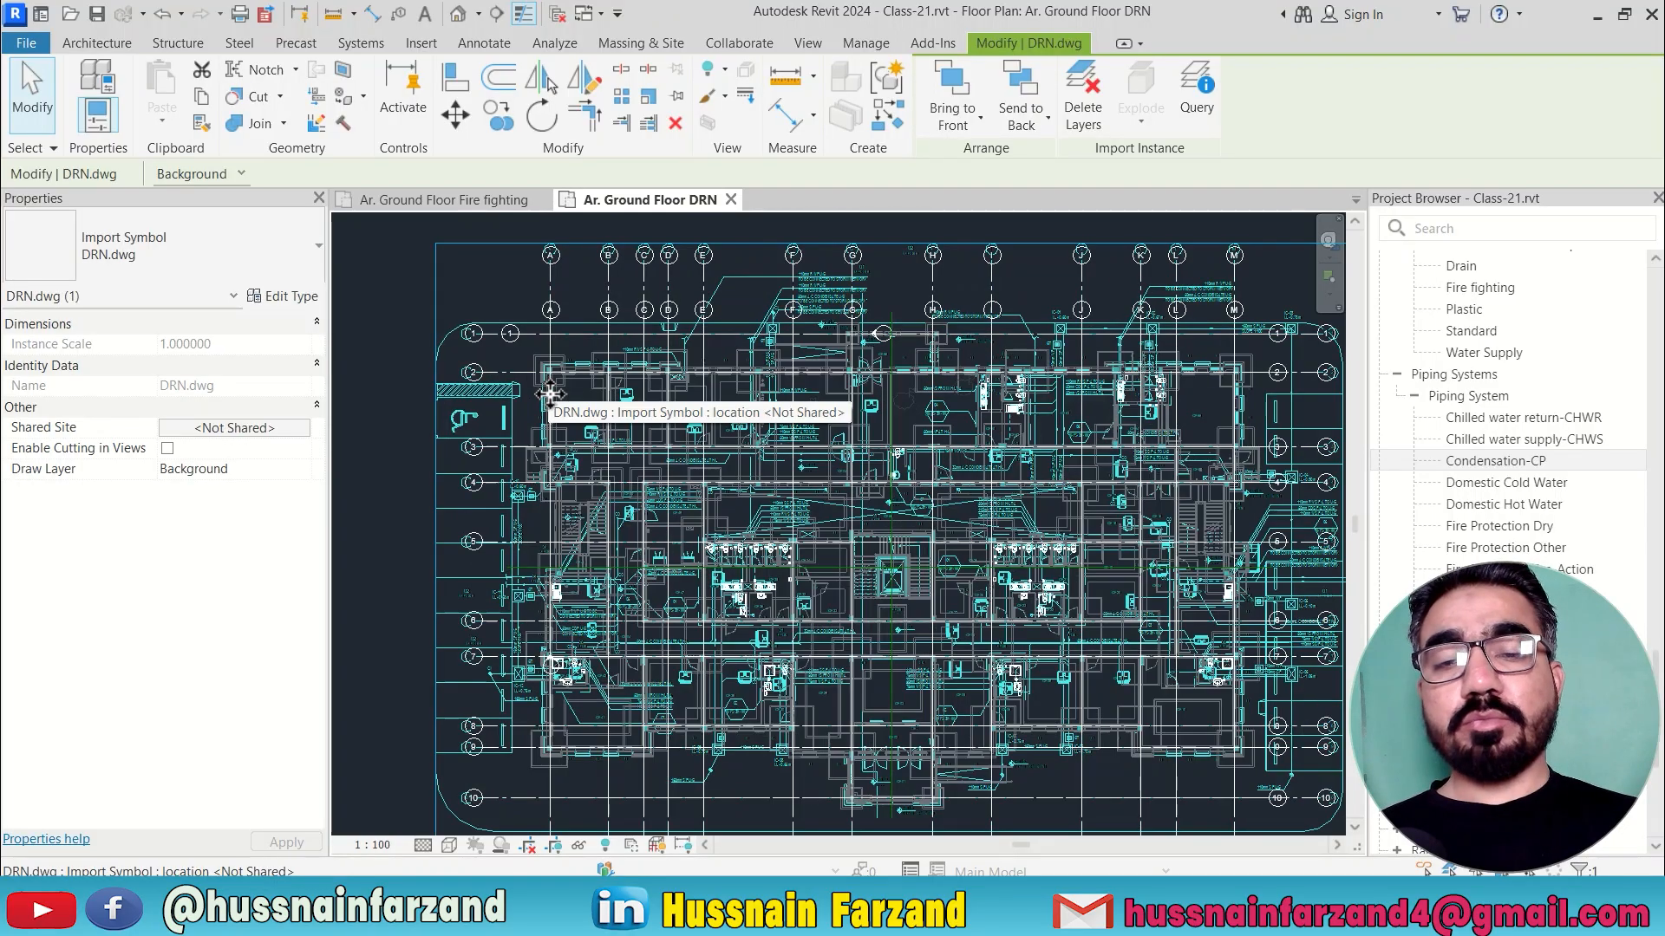
pyautogui.scroll(1, 601, 378)
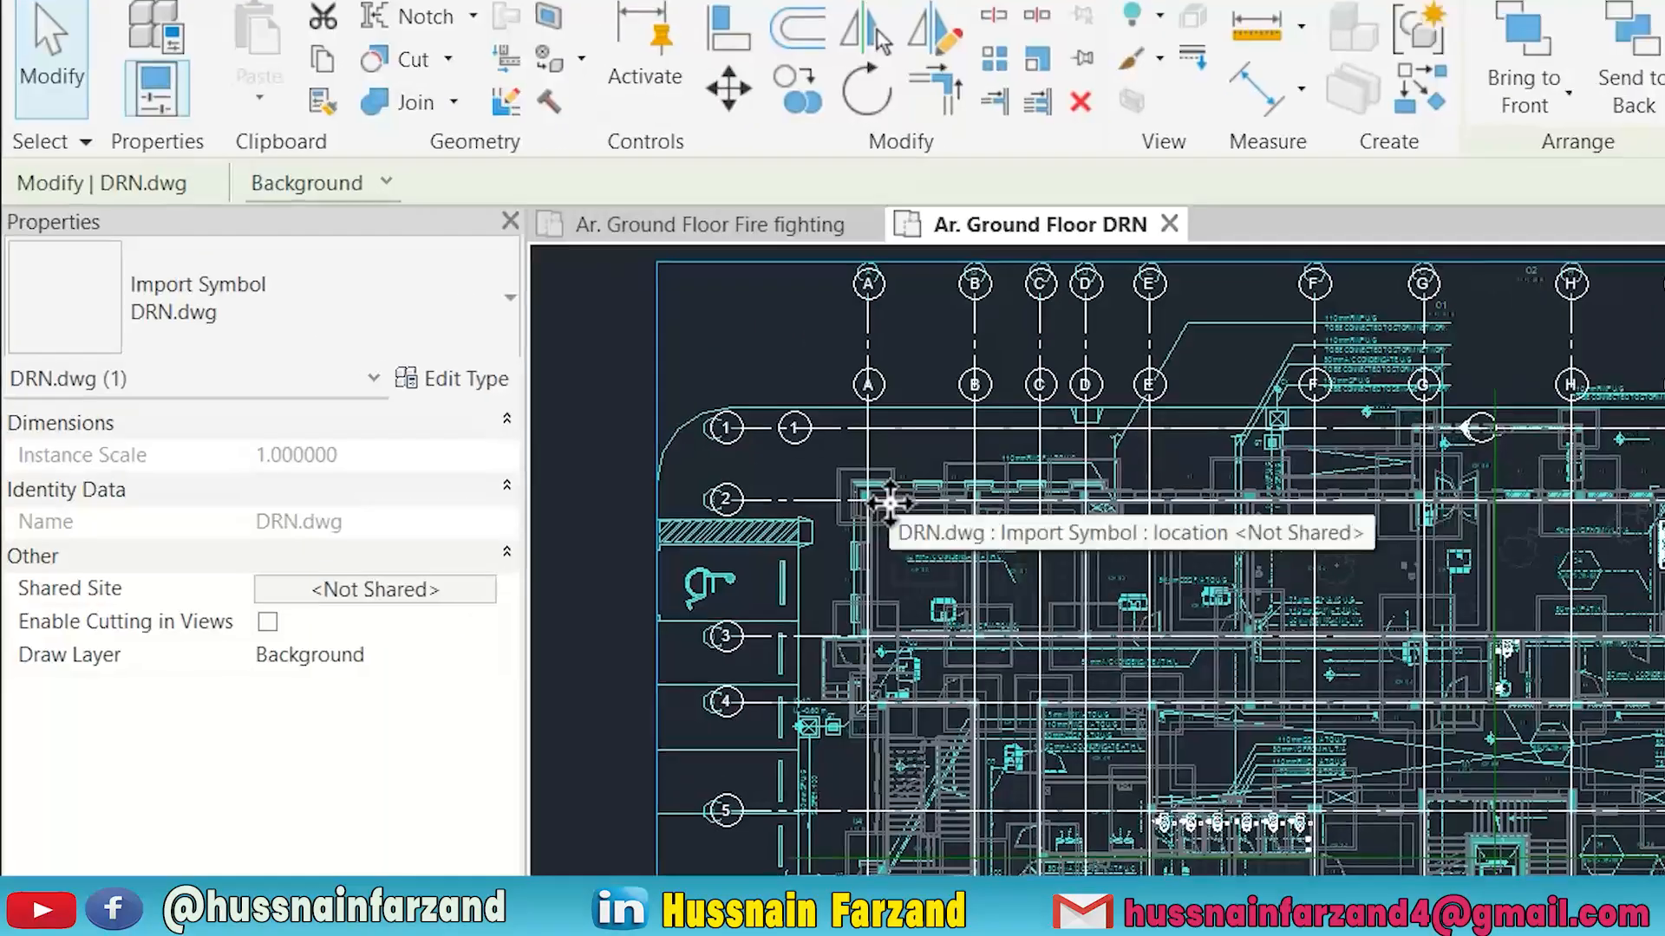
pyautogui.click(383, 183)
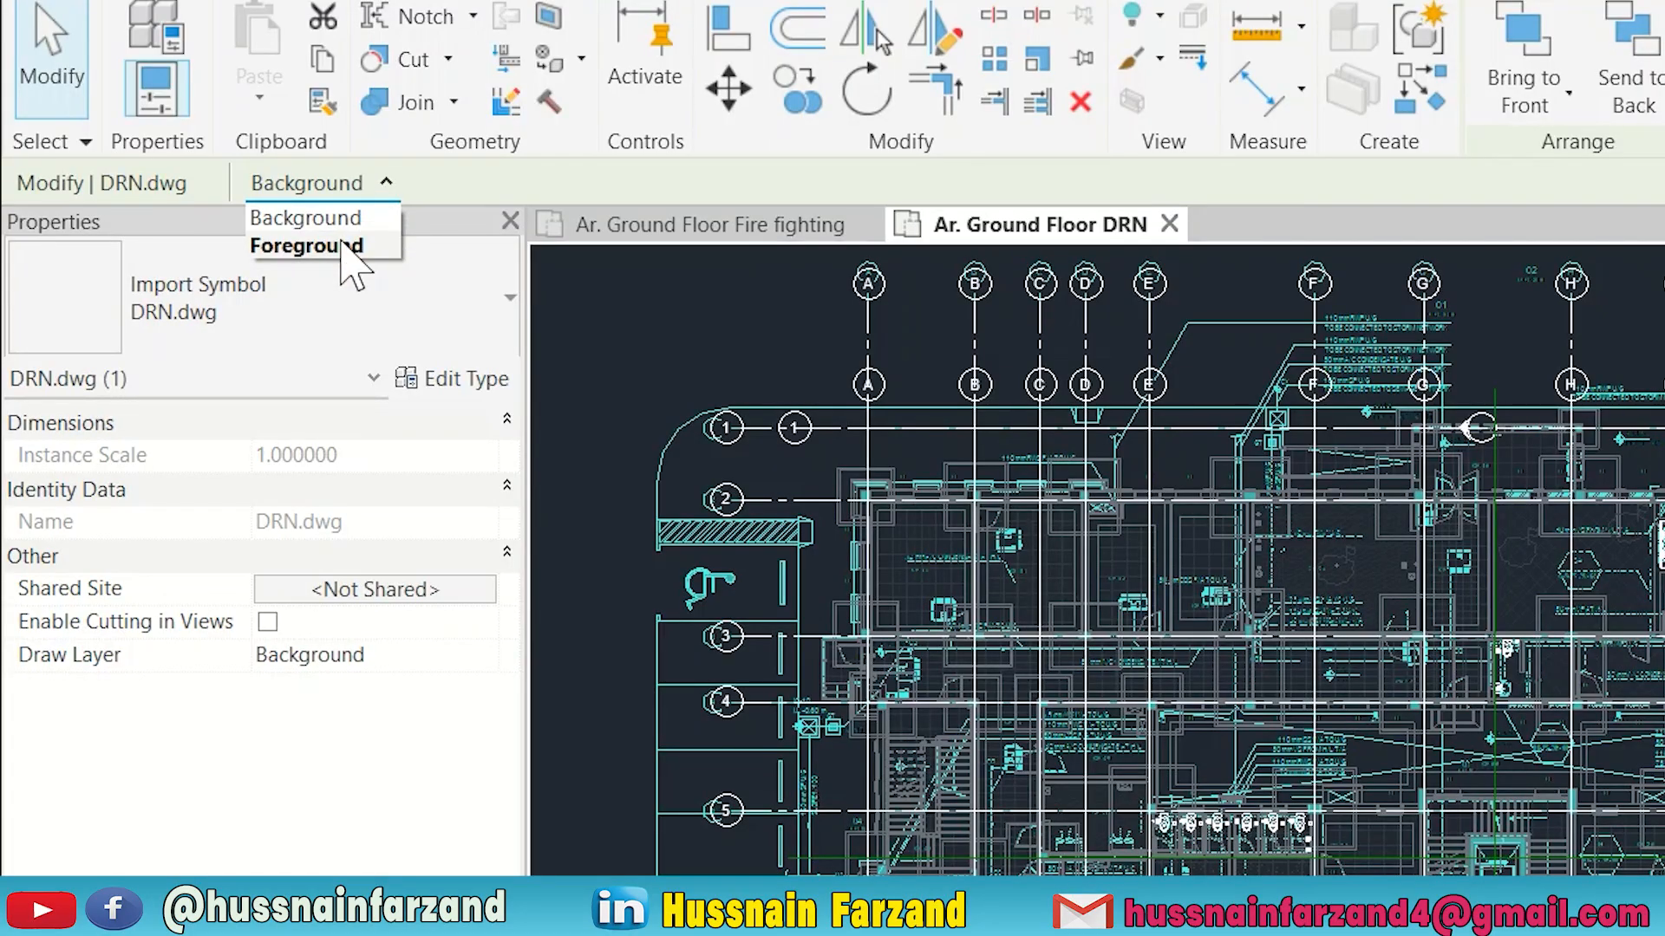
pyautogui.click(342, 246)
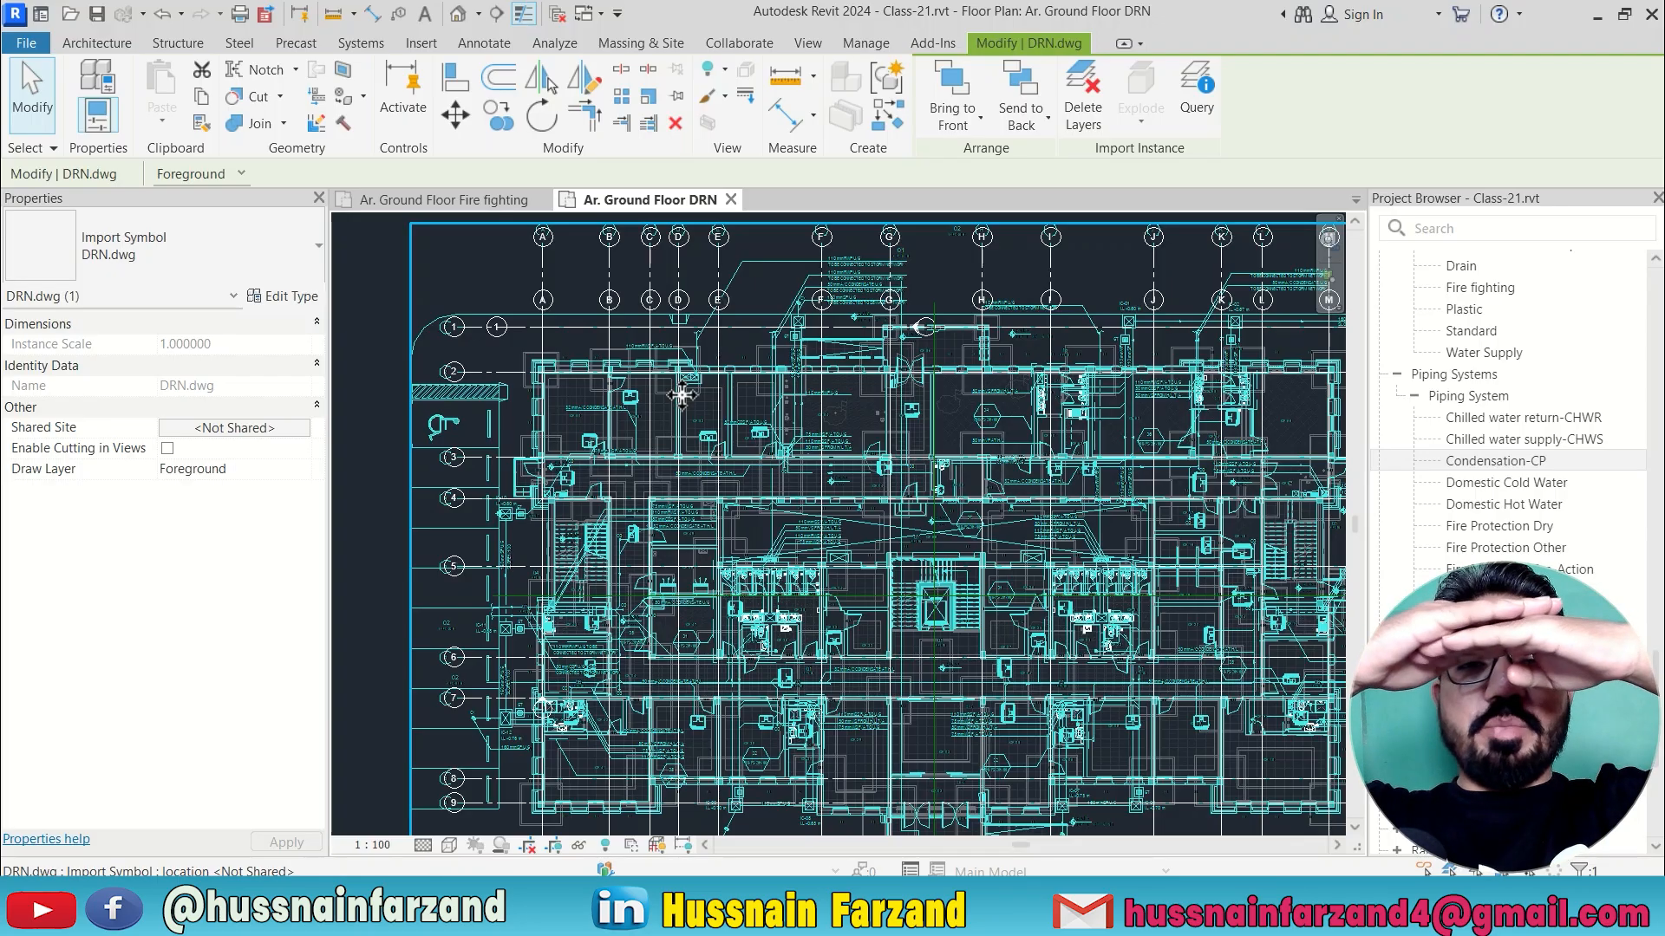
# Step: Switch the linked drawing's draw layer to Background for comparison, and return it to Foreground
pyautogui.click(232, 174)
pyautogui.click(218, 197)
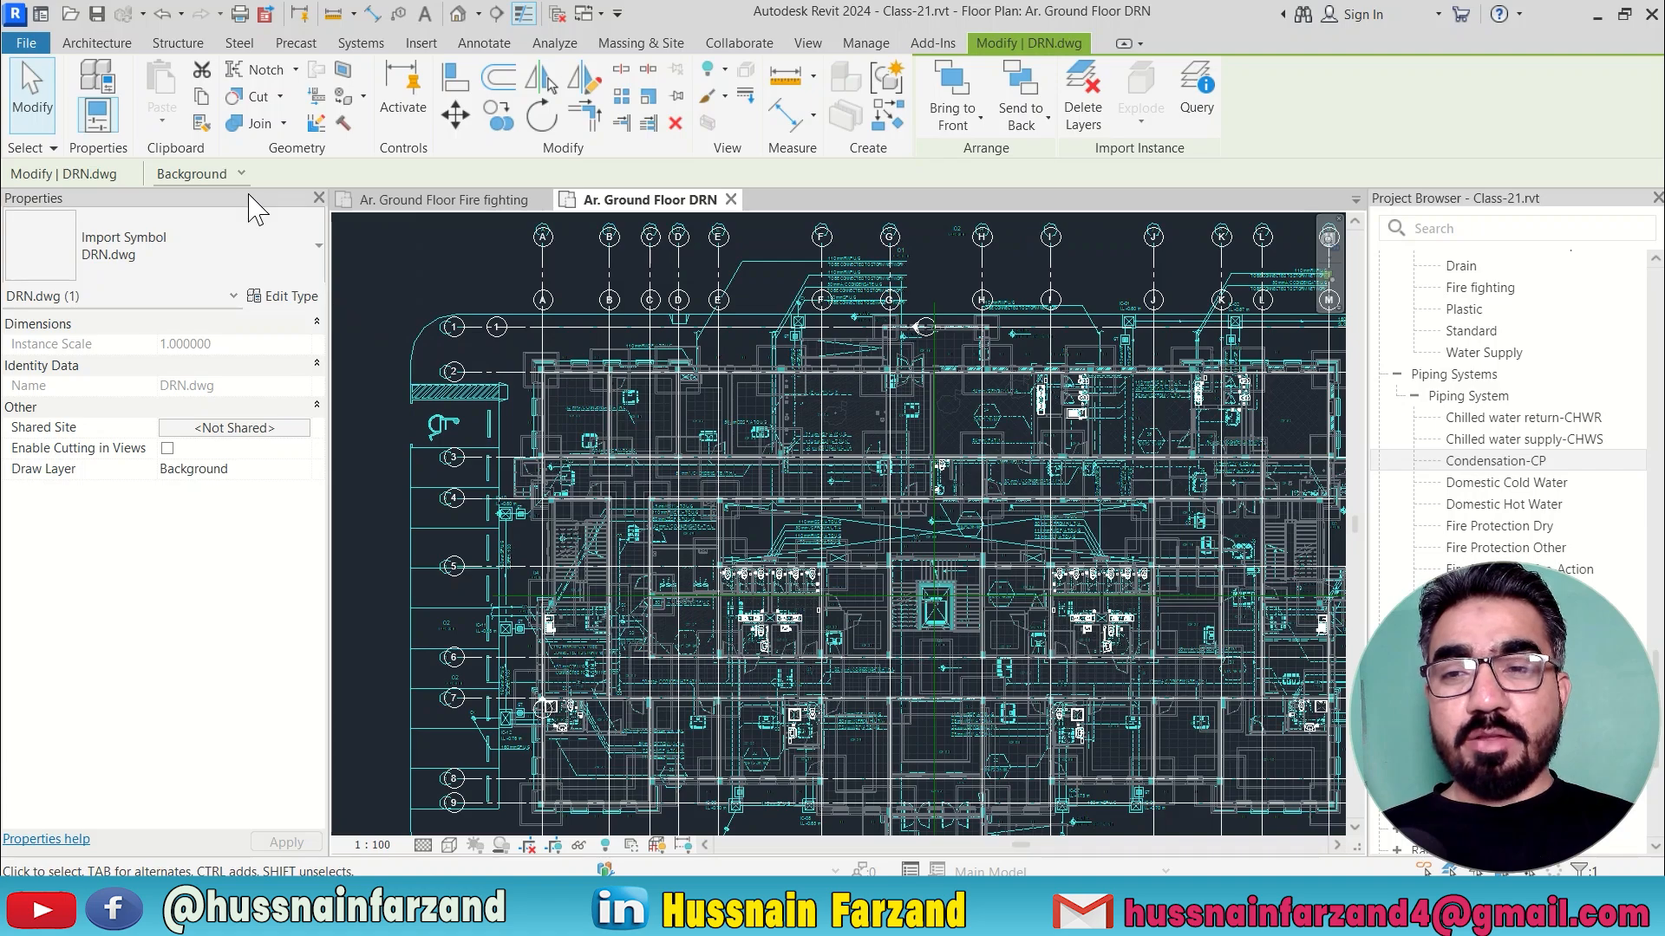
pyautogui.click(239, 174)
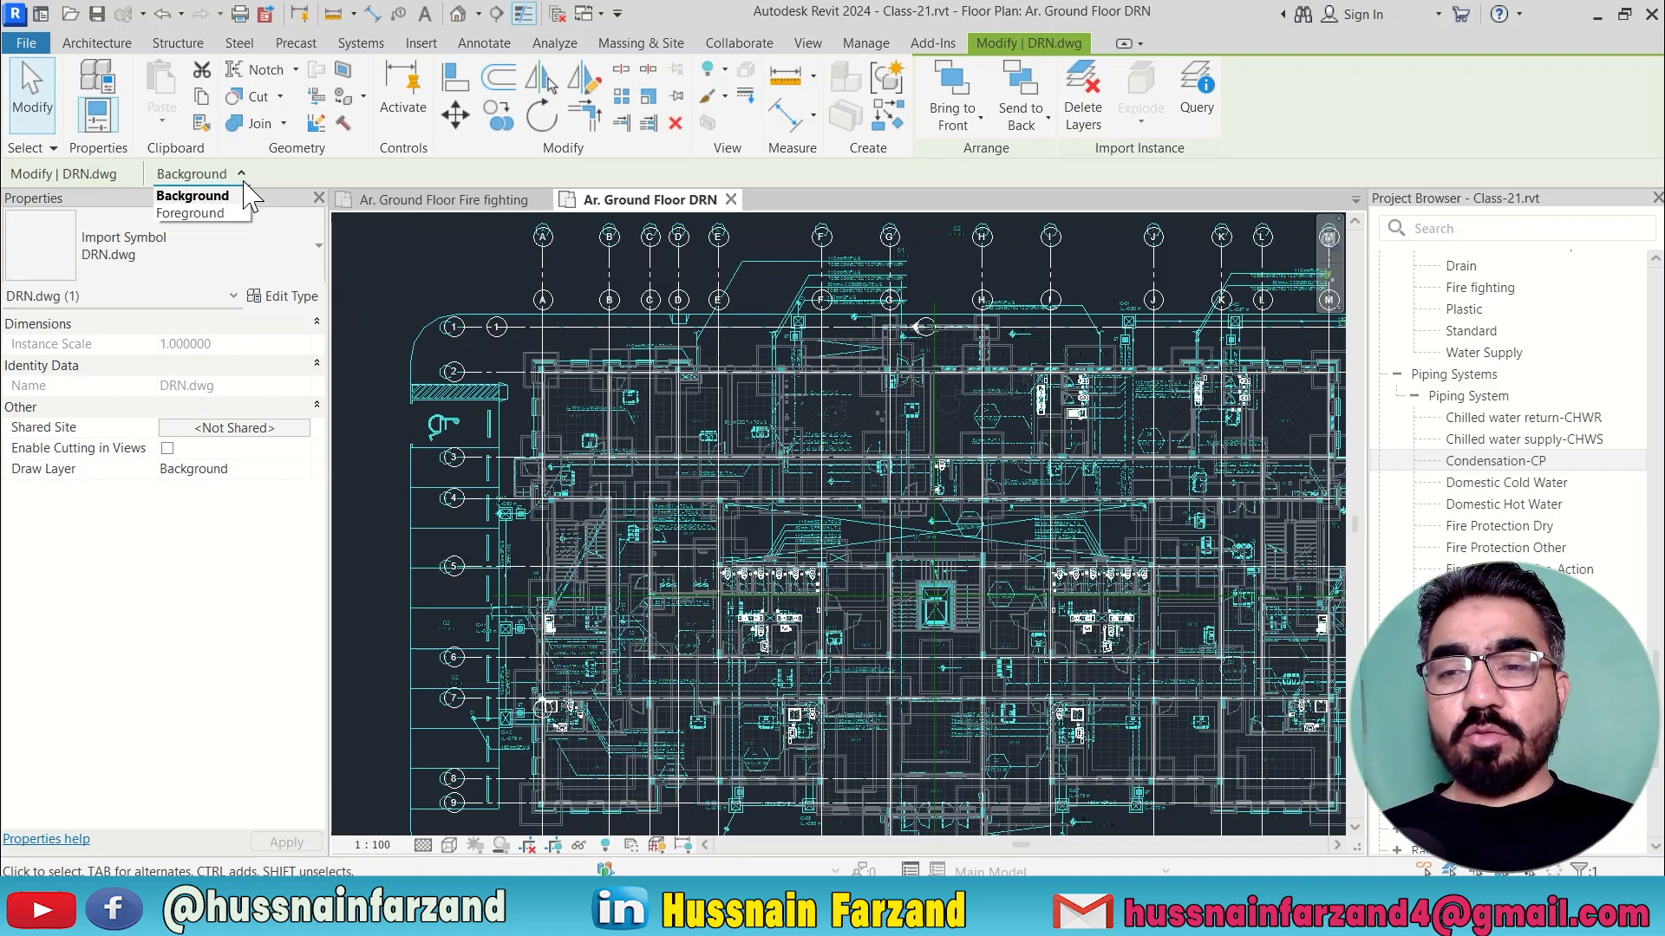
pyautogui.click(219, 214)
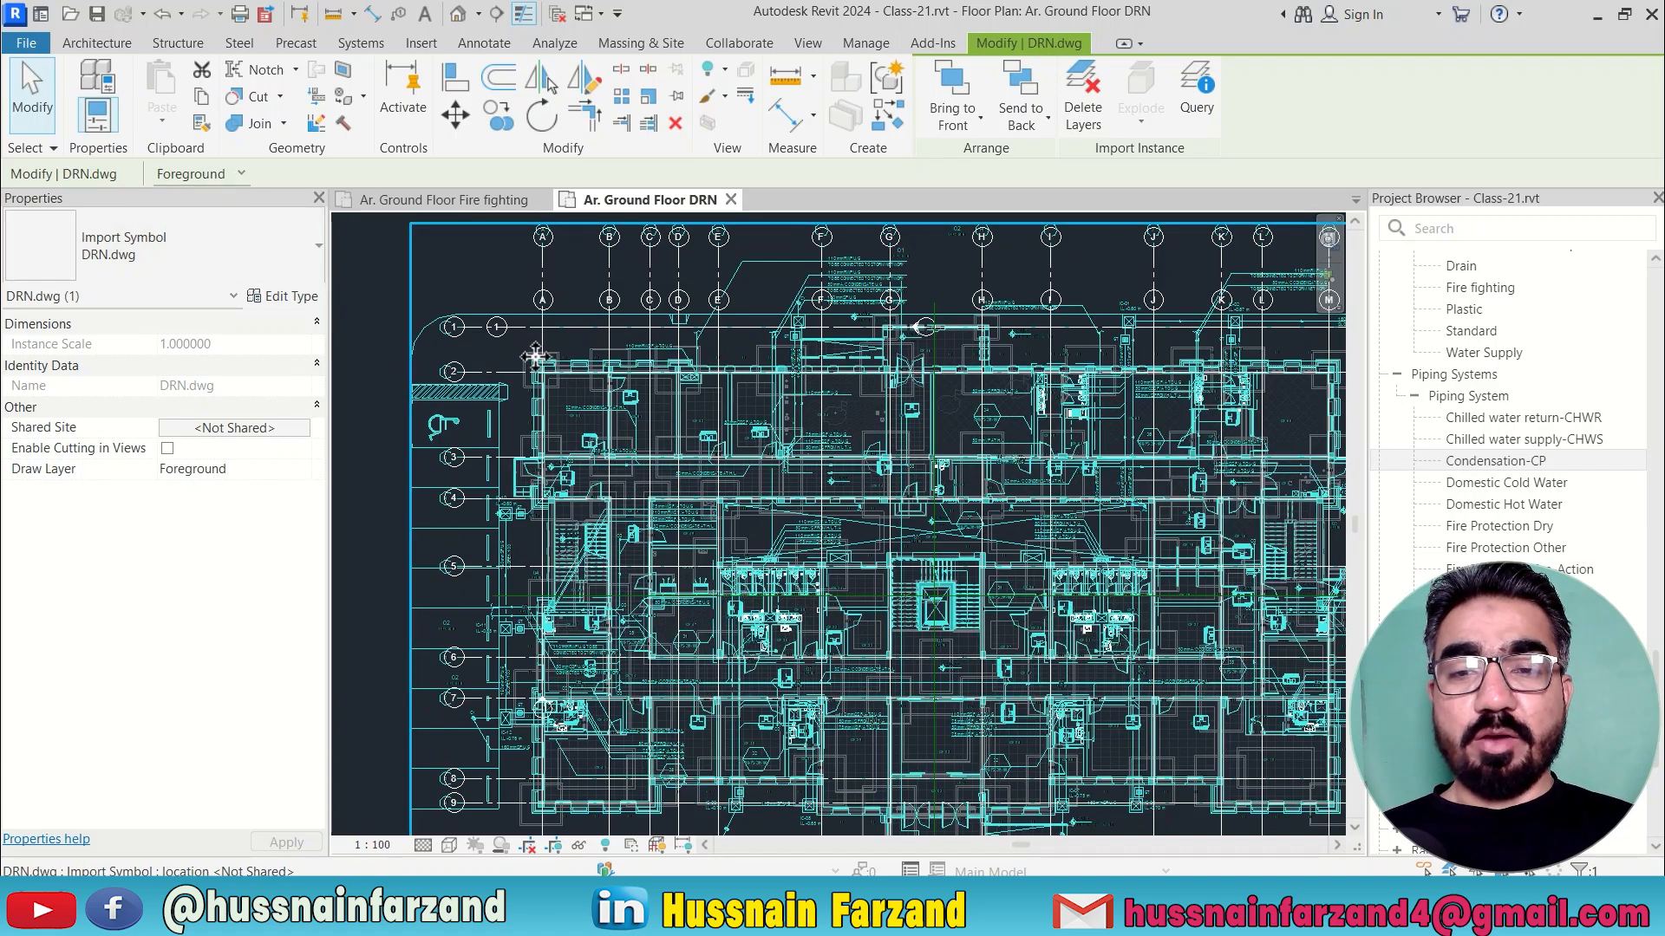
# Step: Pin the linked DRN.dwg in place and clear the selection
pyautogui.scroll(-2, 537, 359)
pyautogui.moveTo(864, 473); pyautogui.dragTo(785, 470, button='middle')
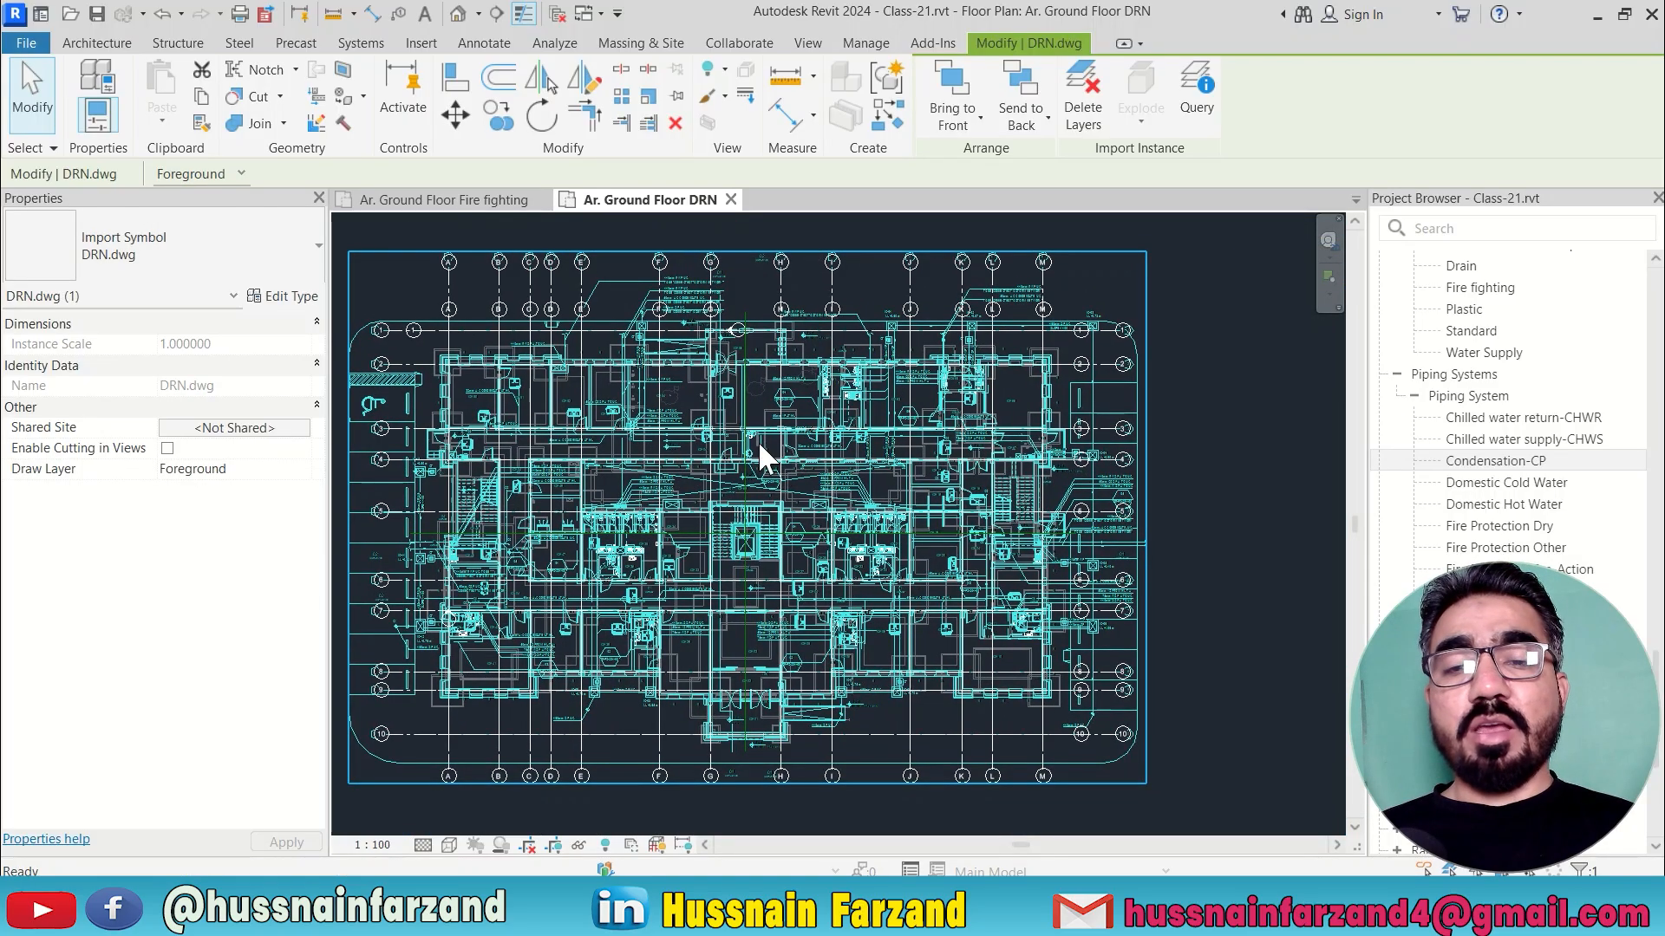
pyautogui.moveTo(760, 442); pyautogui.dragTo(852, 471, button='middle')
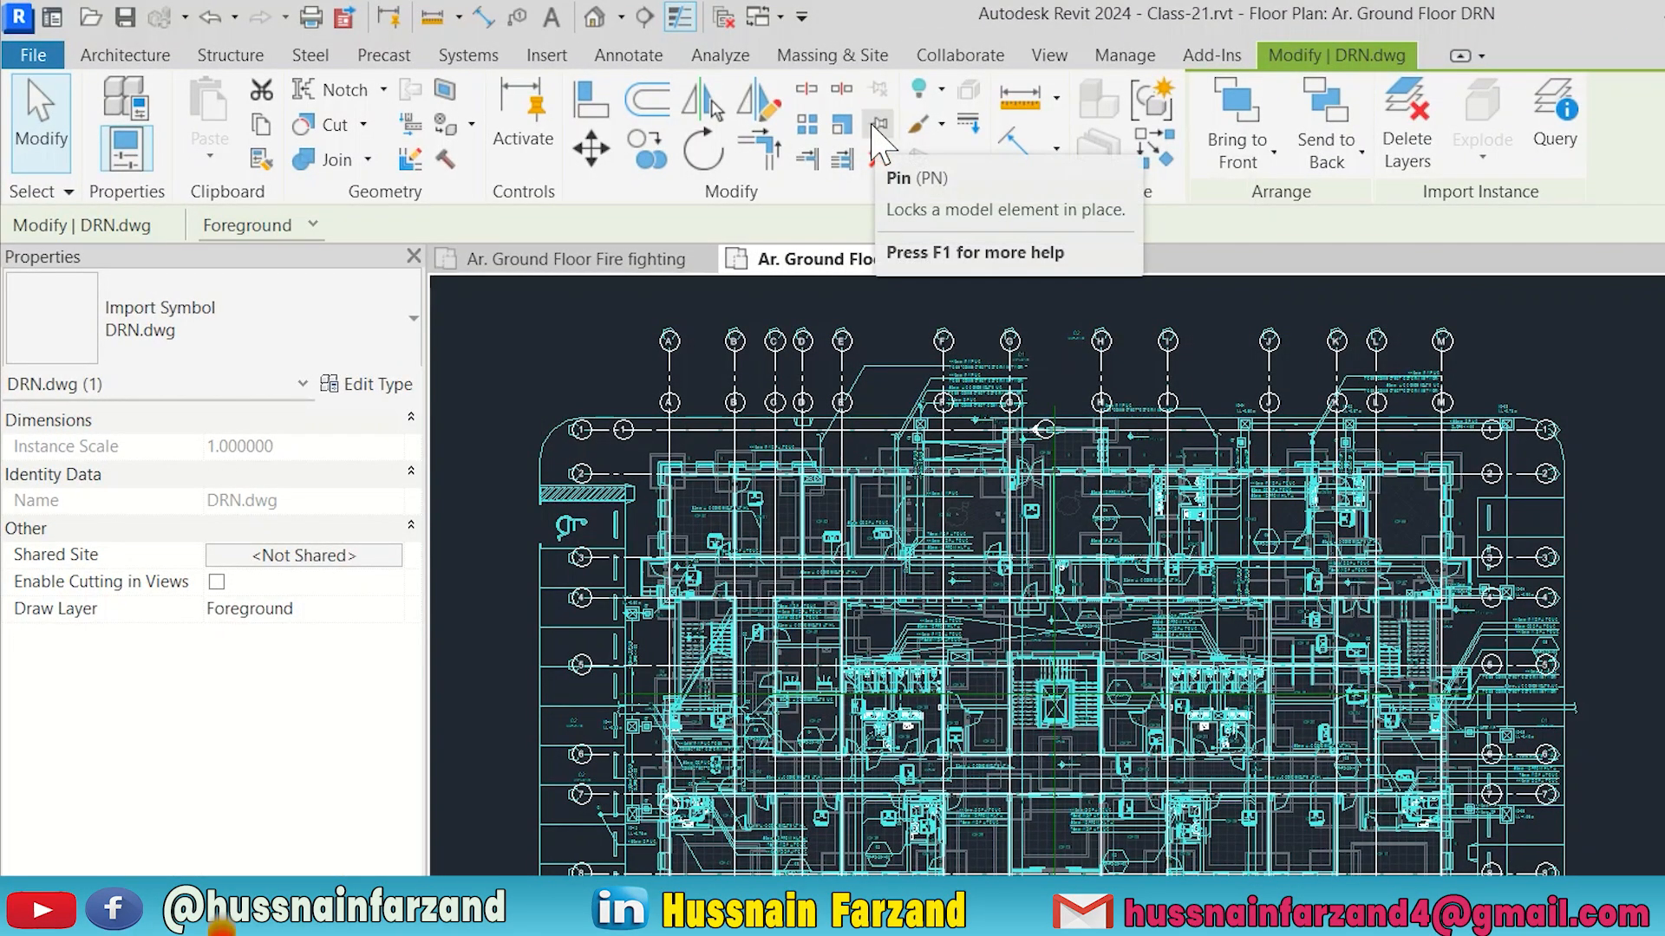
pyautogui.click(880, 130)
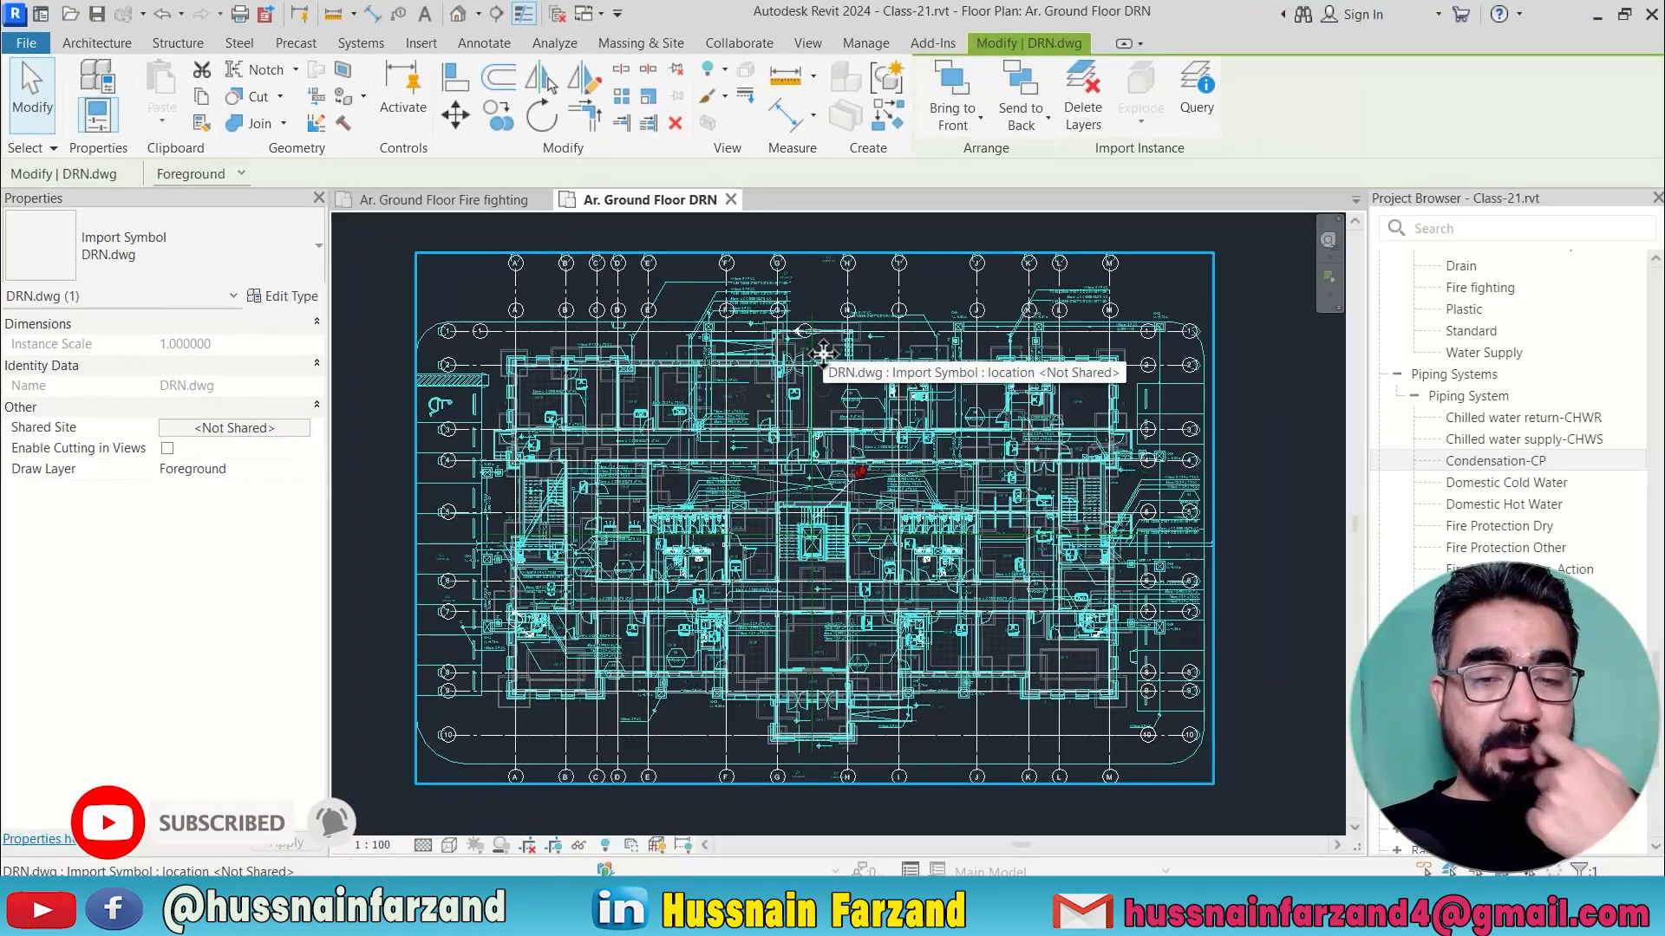
pyautogui.press('Escape')
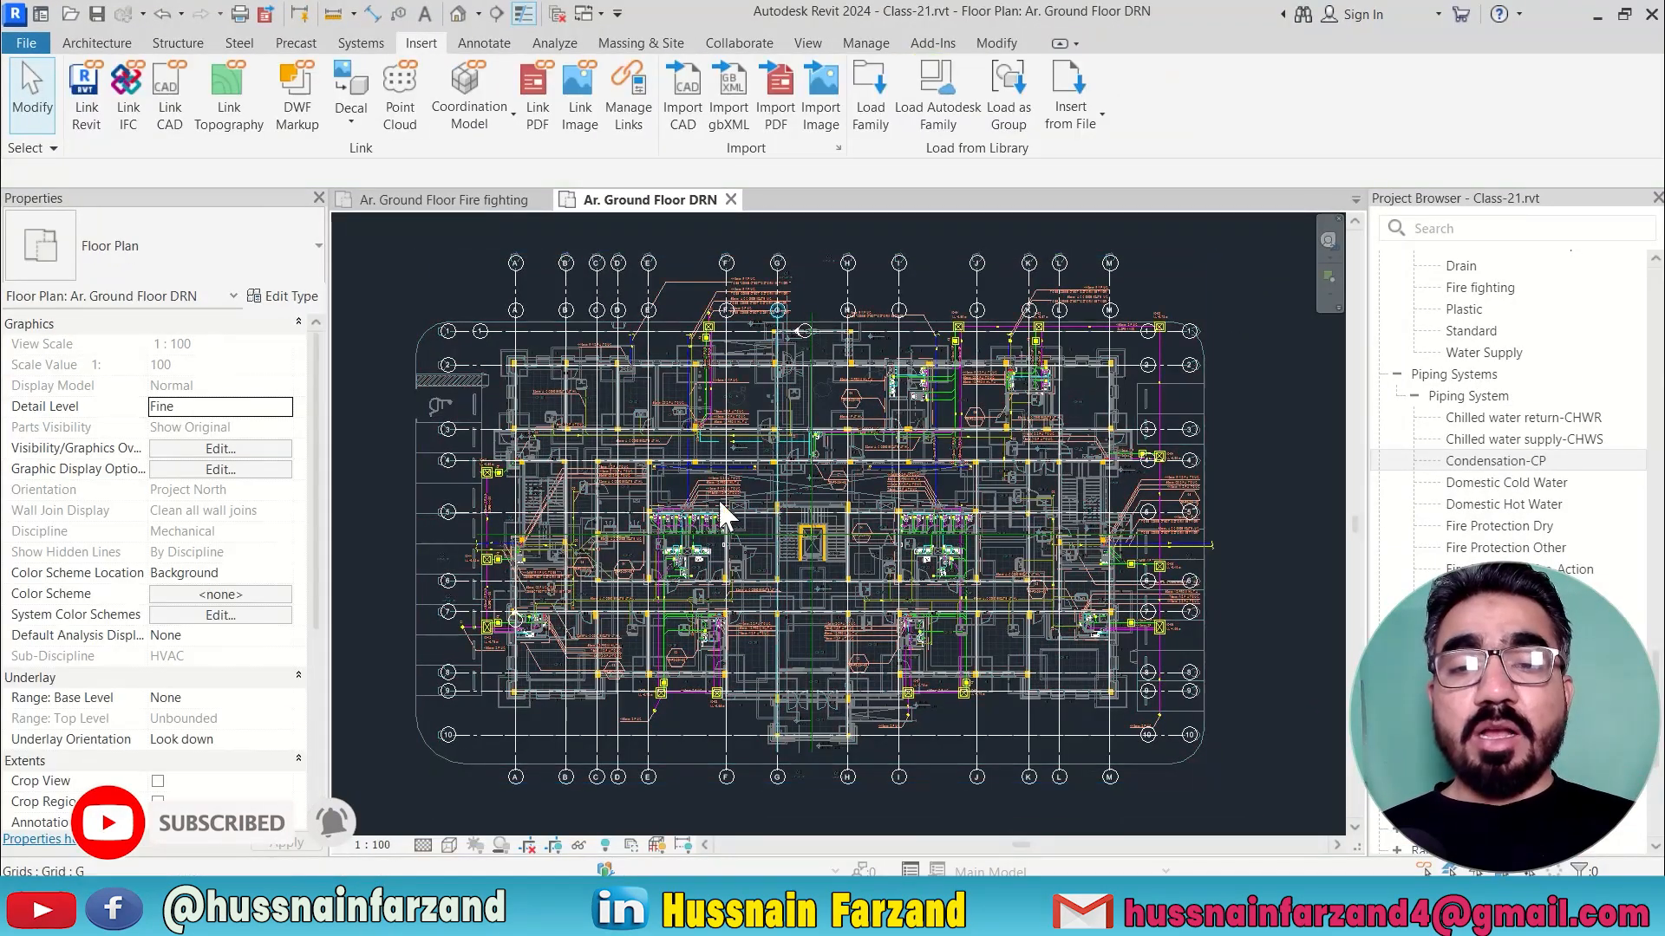
pyautogui.scroll(5, 675, 419)
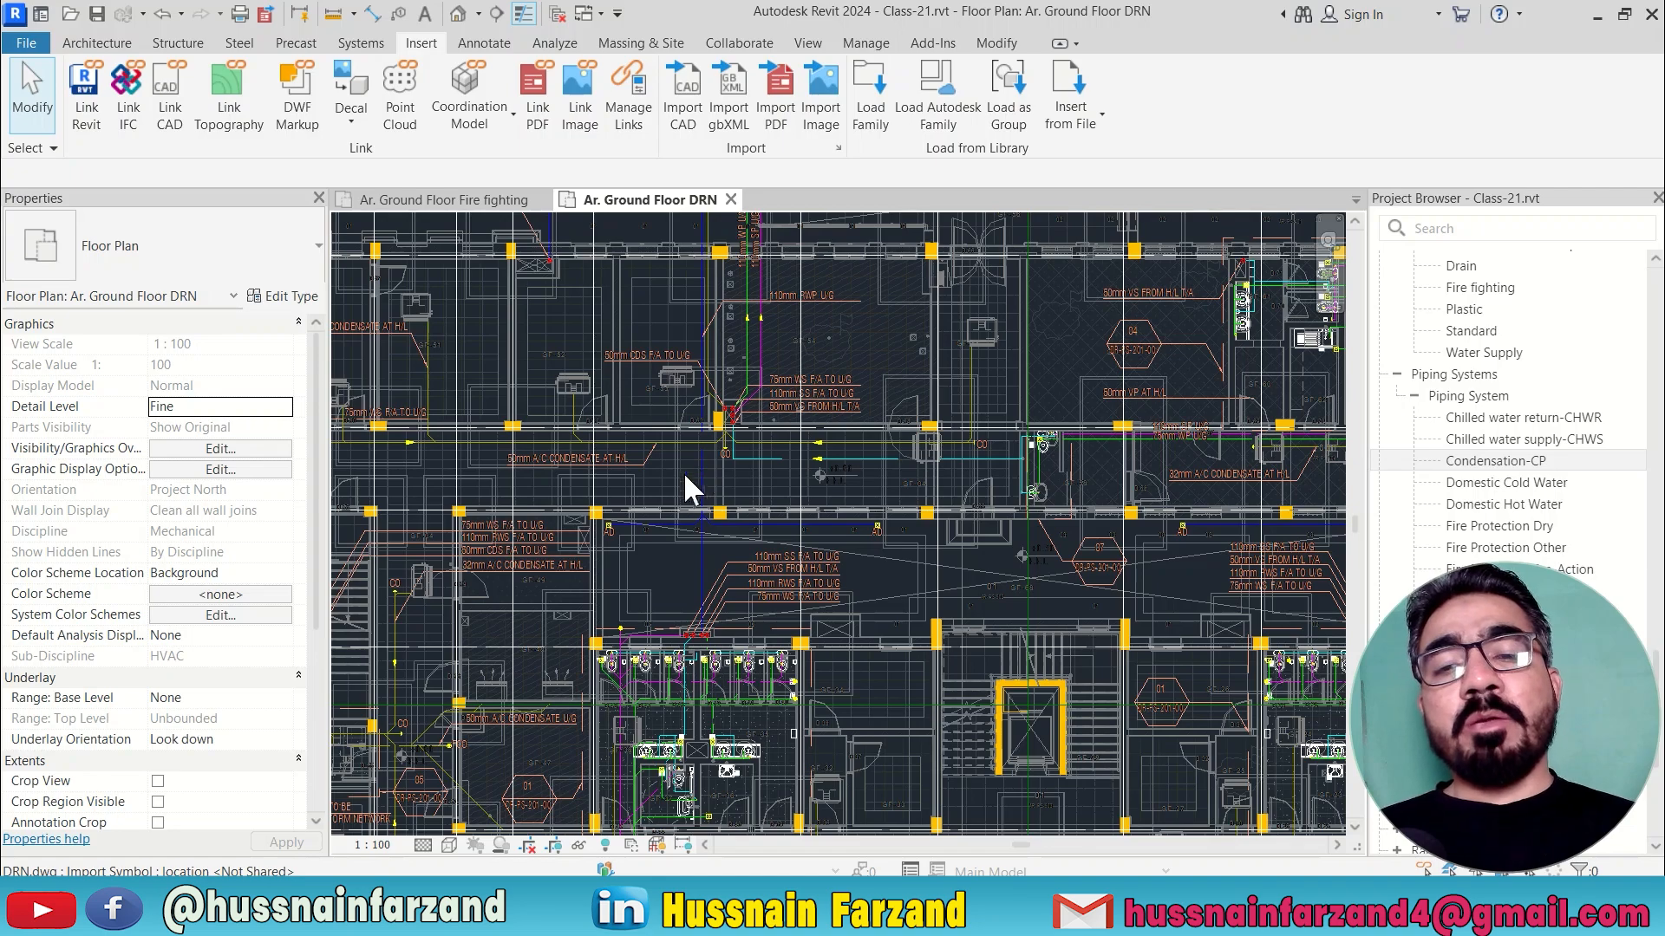
pyautogui.moveTo(663, 596); pyautogui.dragTo(751, 386, button='middle')
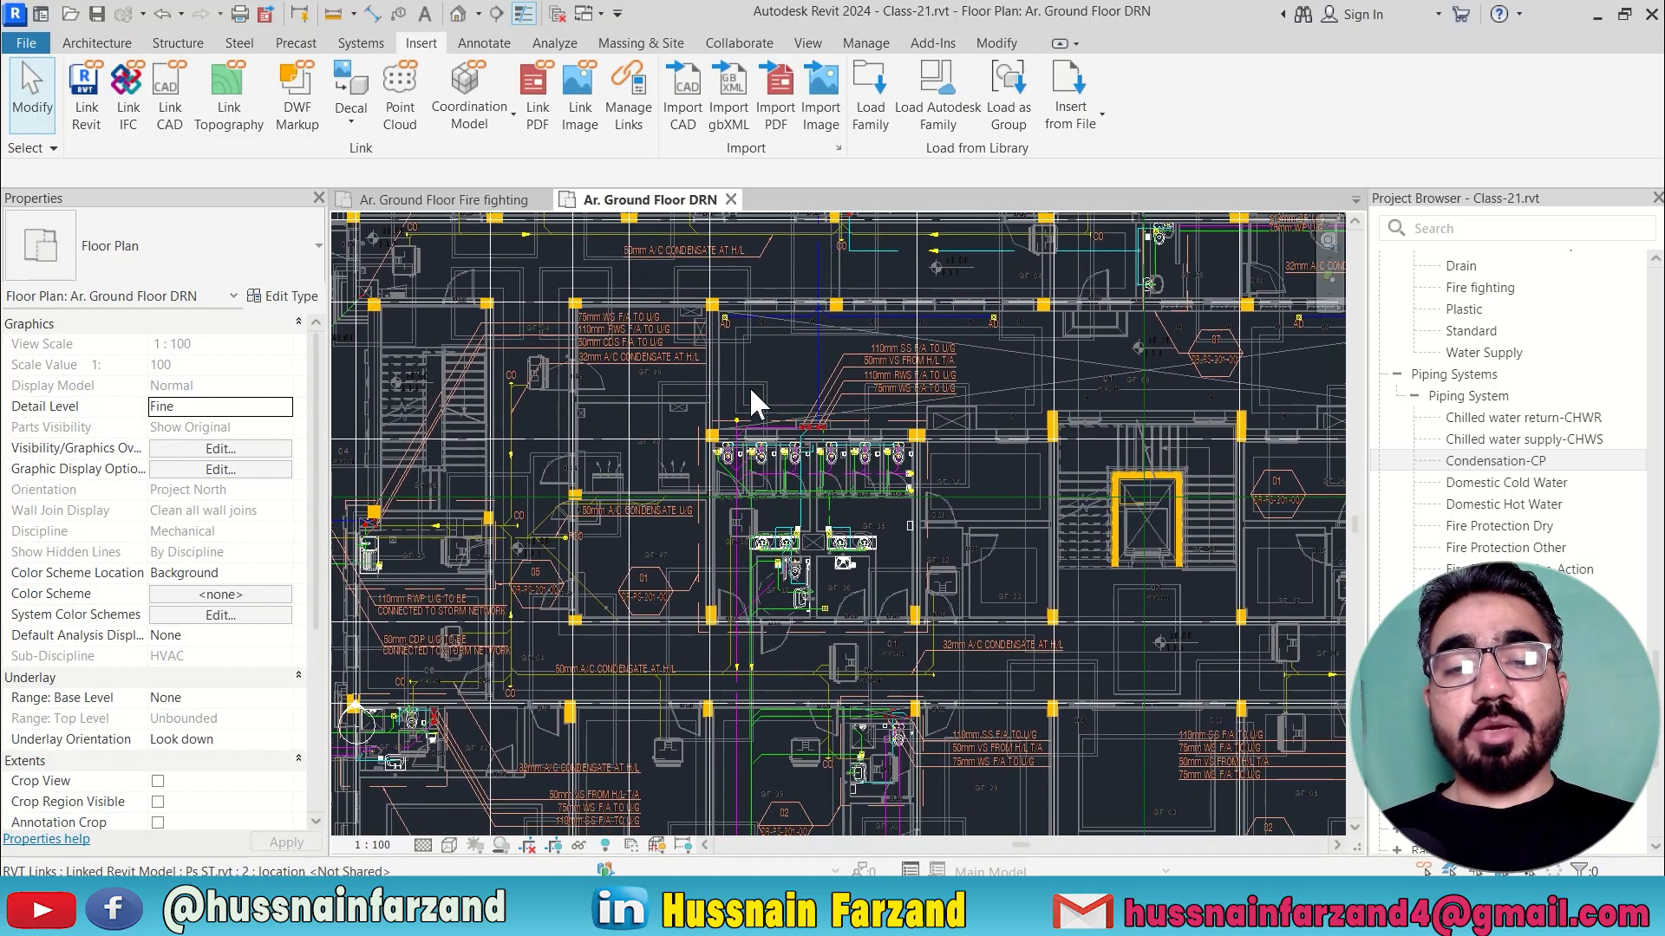
pyautogui.moveTo(877, 600); pyautogui.dragTo(870, 565, button='middle')
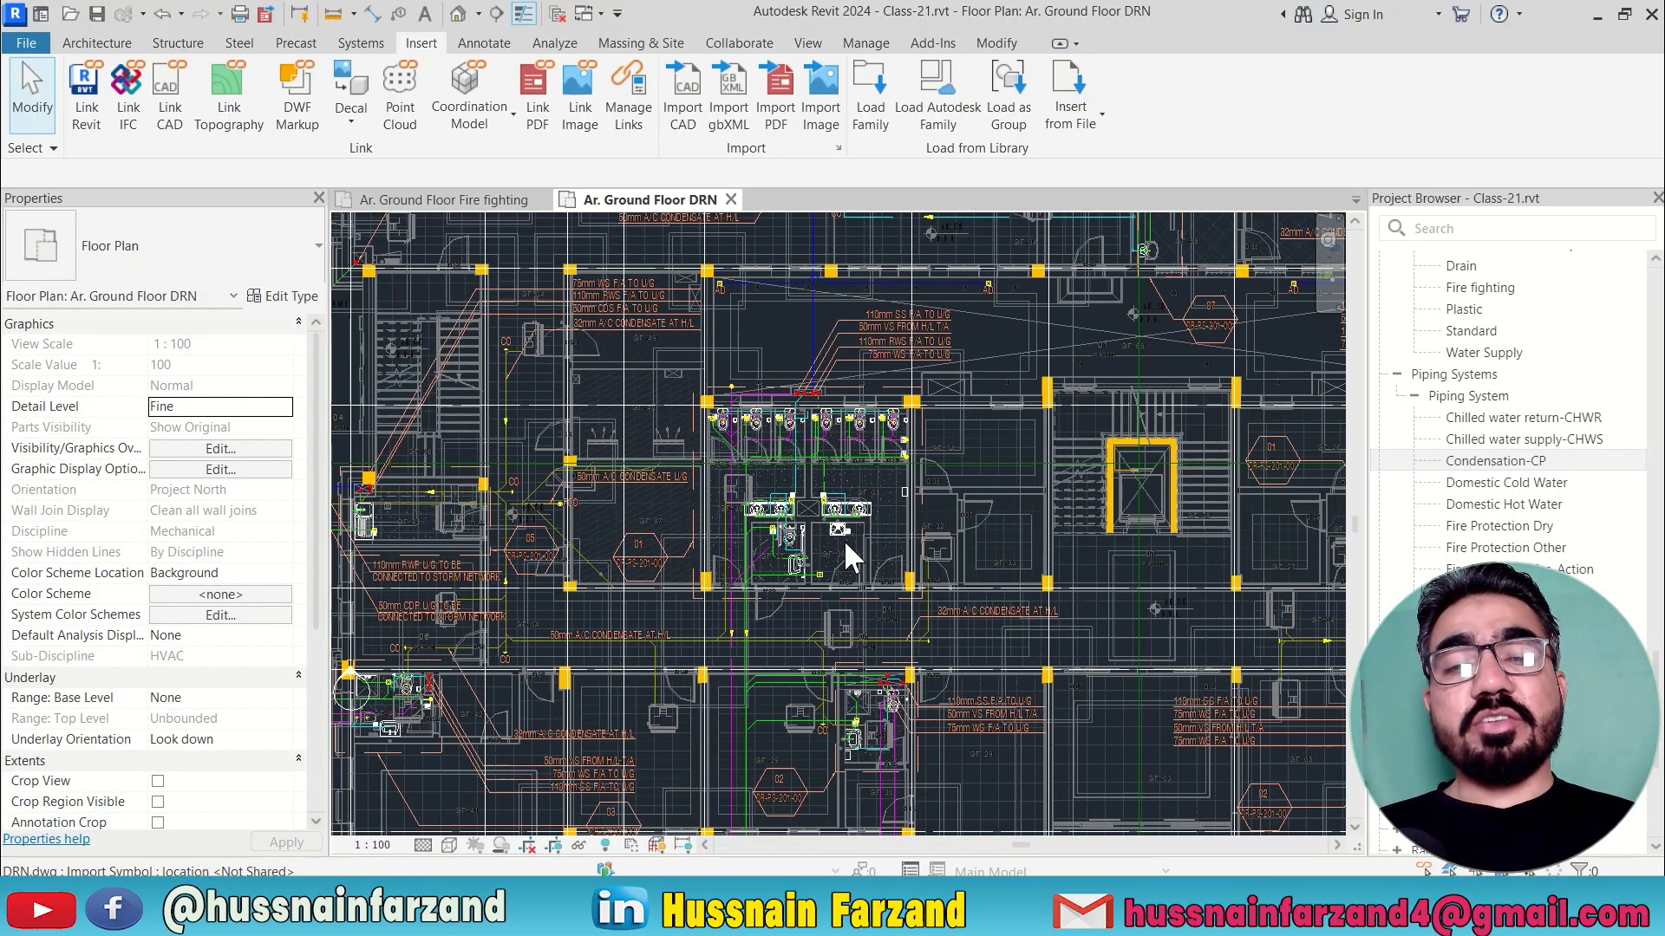
# Step: Examine the toilet block's drainage risers and their SS, VS, RWS and WS pipe labels in the linked drawing
pyautogui.scroll(5, 834, 294)
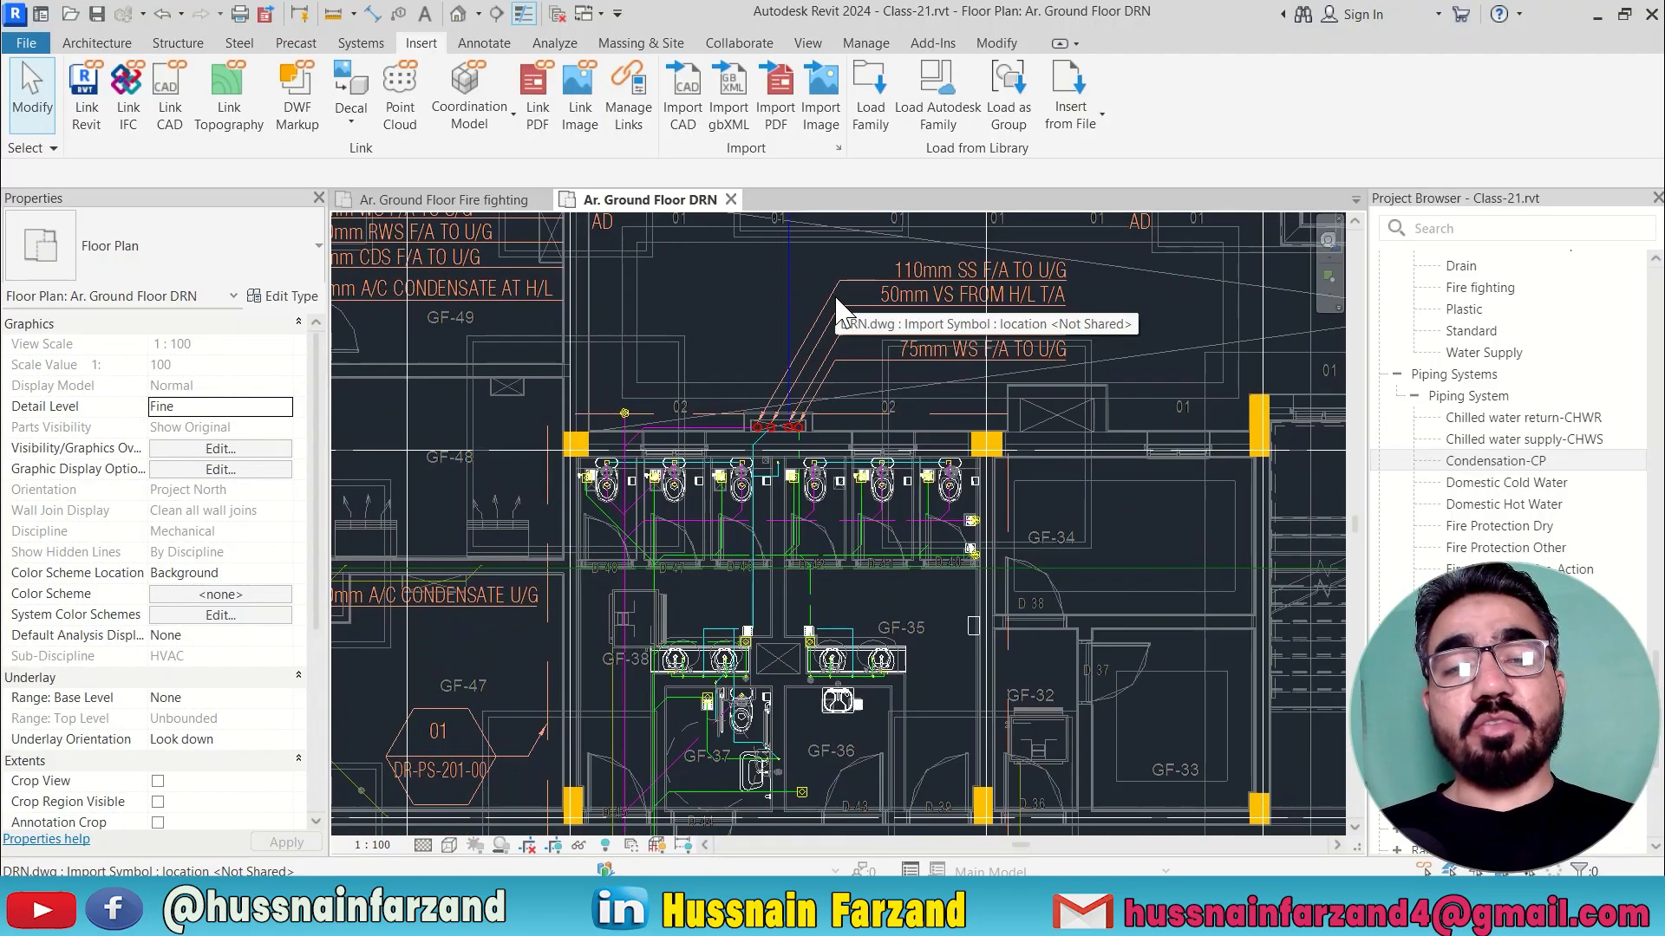
pyautogui.scroll(-4, 834, 304)
pyautogui.scroll(5, 831, 519)
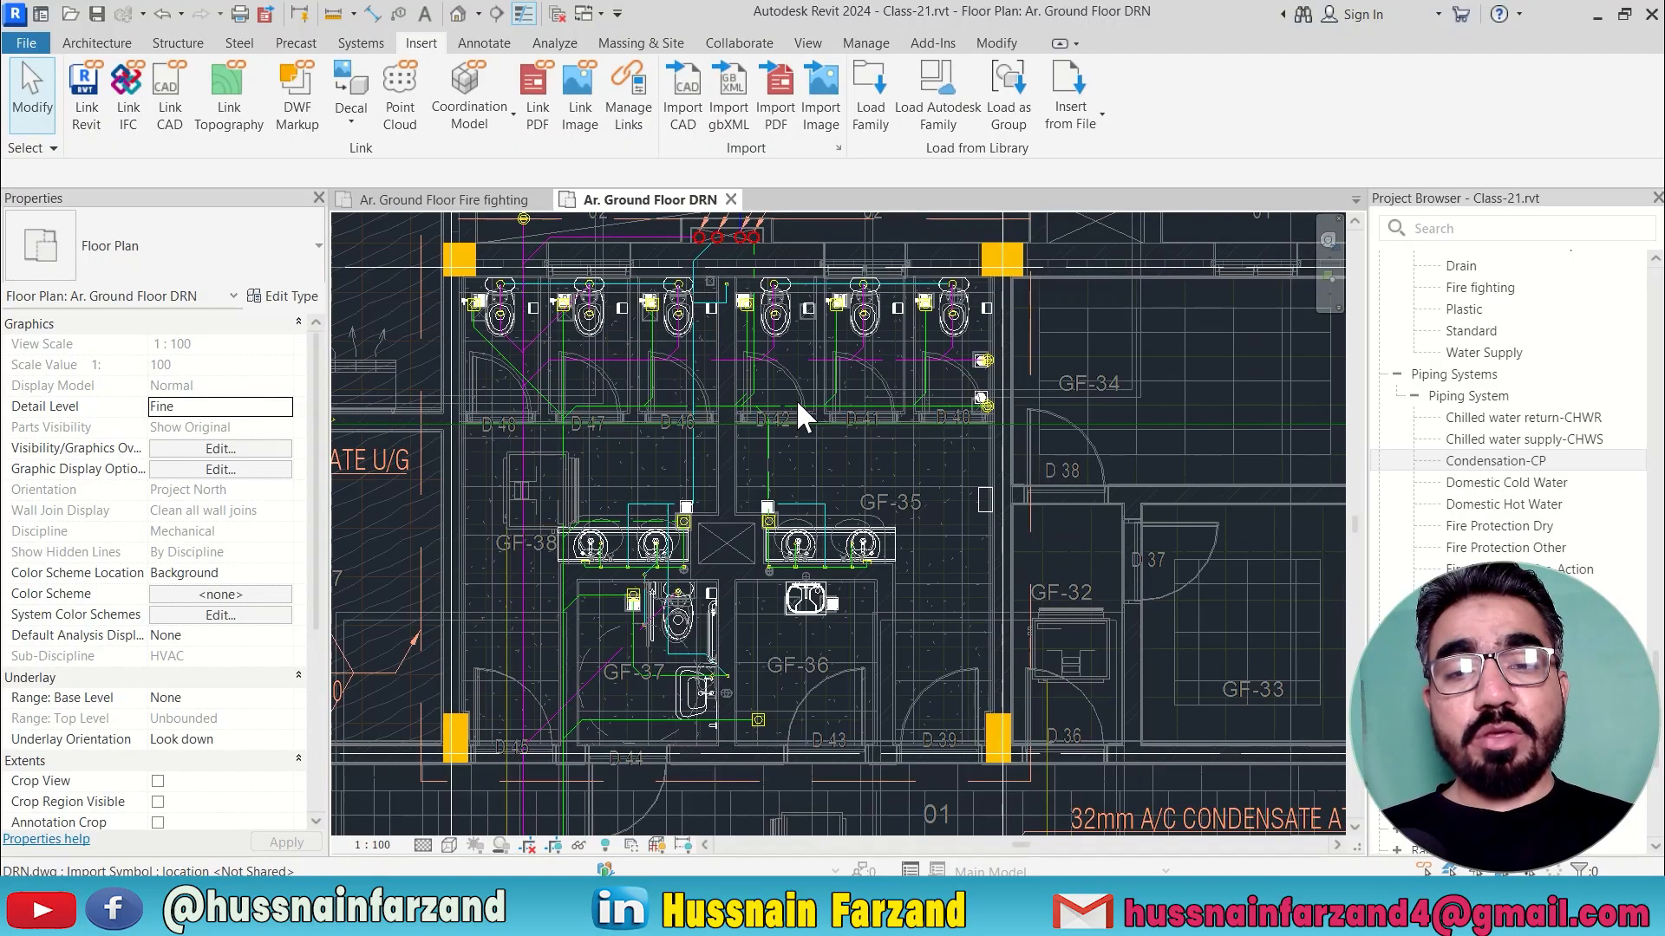
pyautogui.moveTo(796, 409); pyautogui.dragTo(804, 454, button='middle')
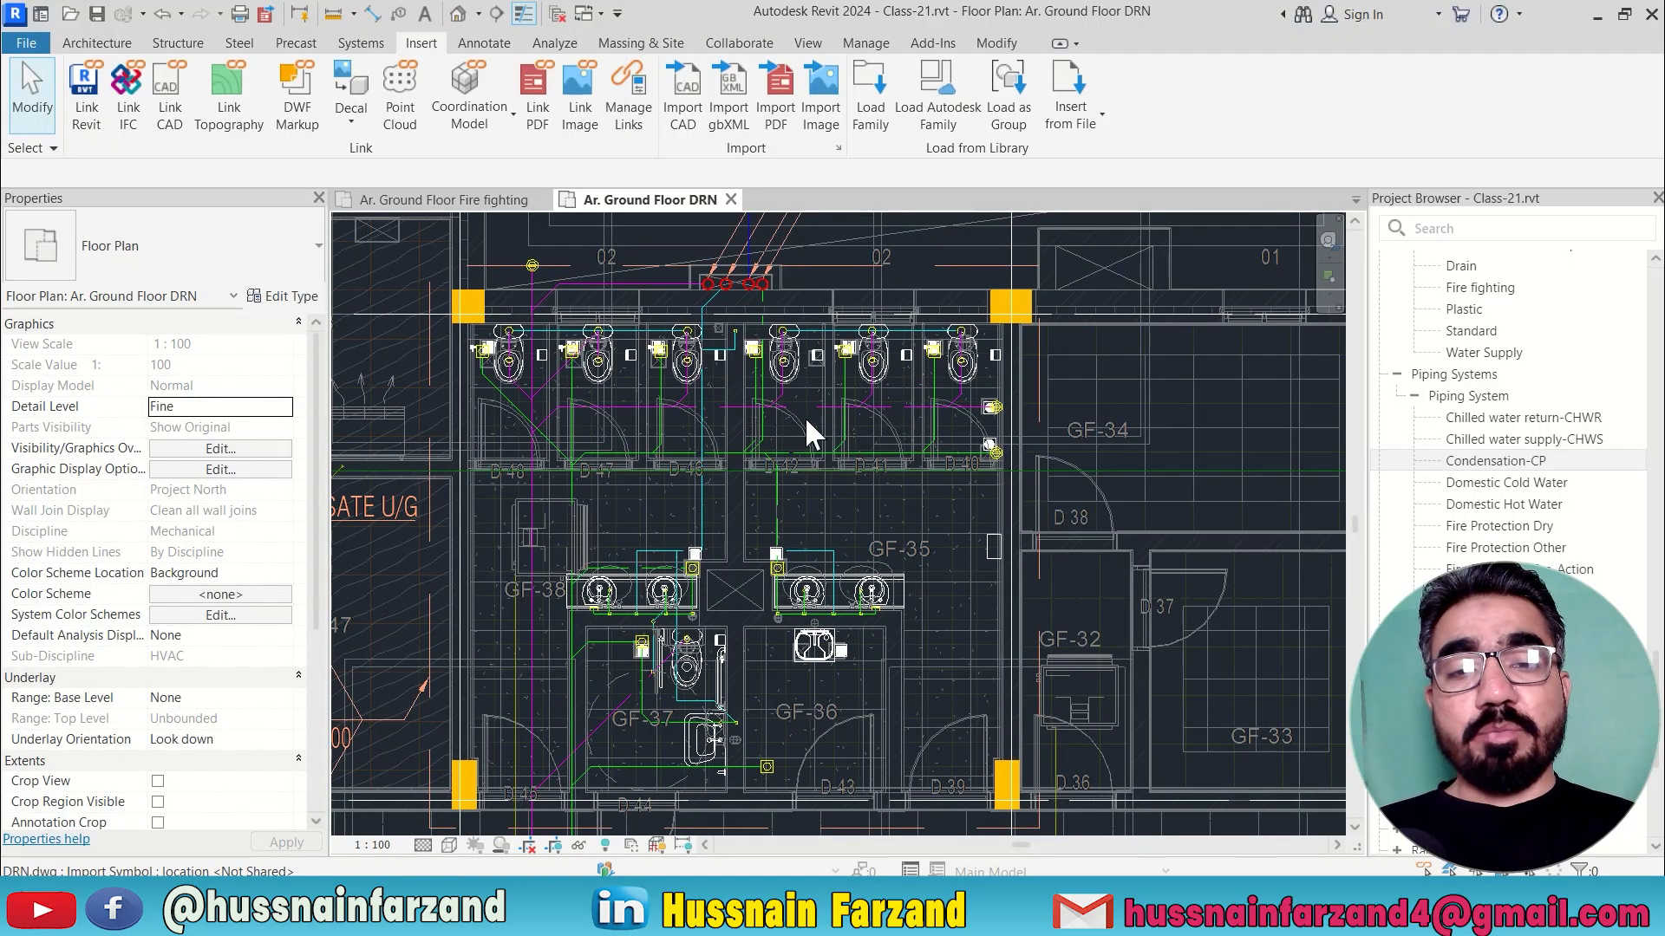
pyautogui.moveTo(593, 388); pyautogui.dragTo(617, 511, button='middle')
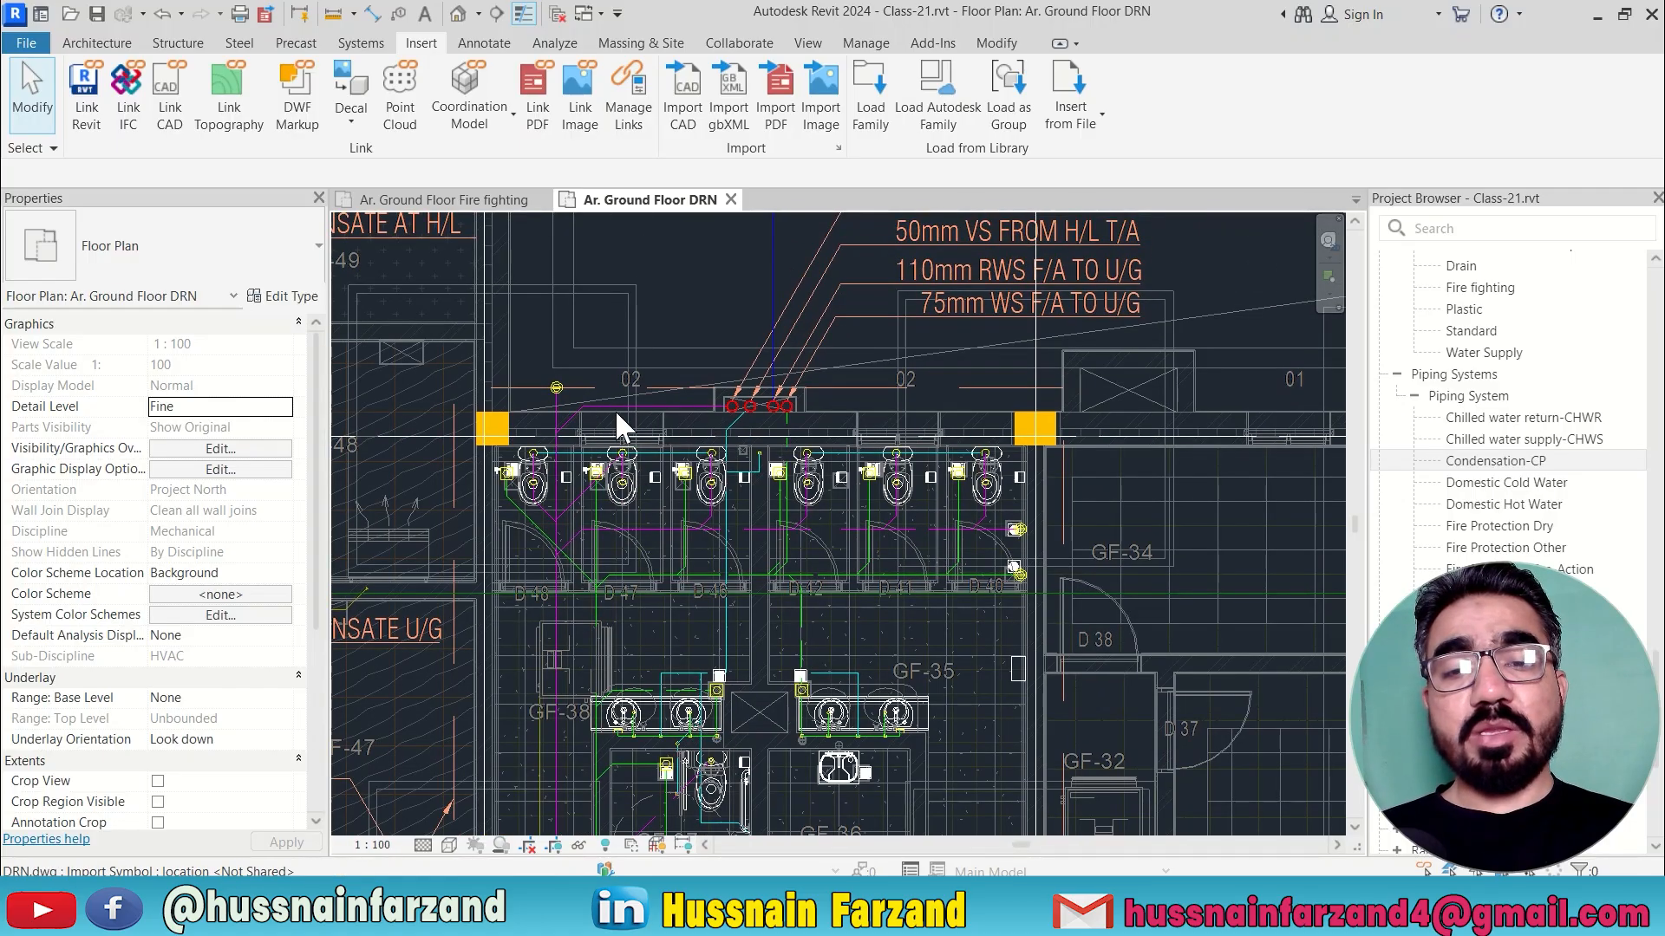
pyautogui.scroll(2, 670, 411)
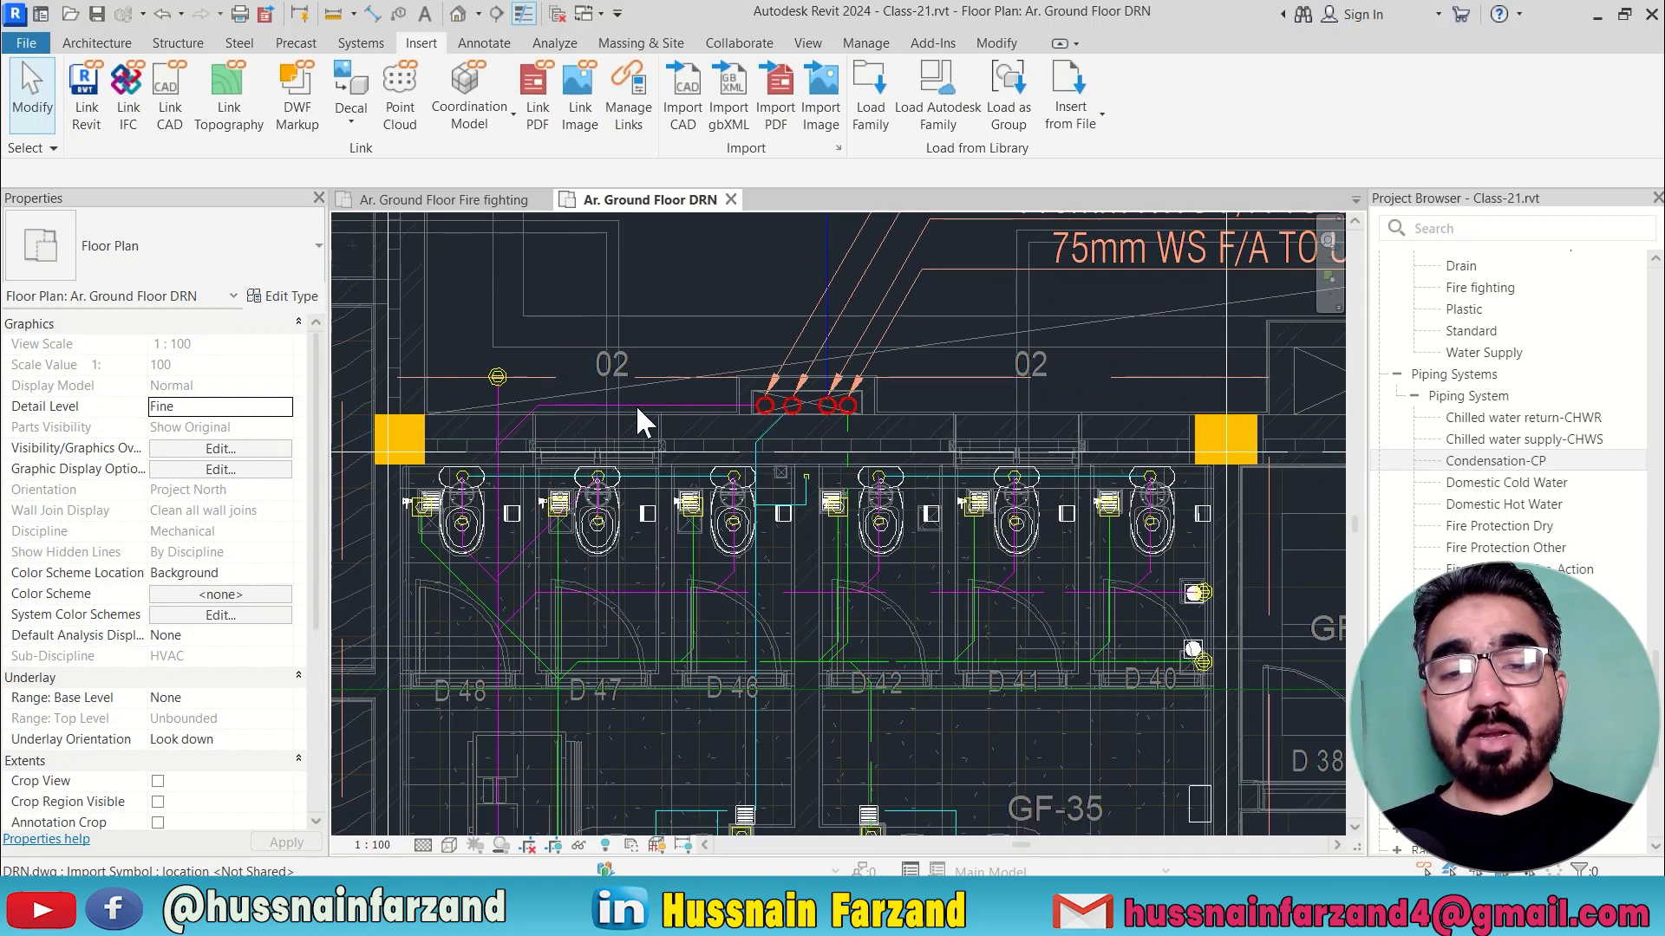
pyautogui.scroll(-3, 639, 417)
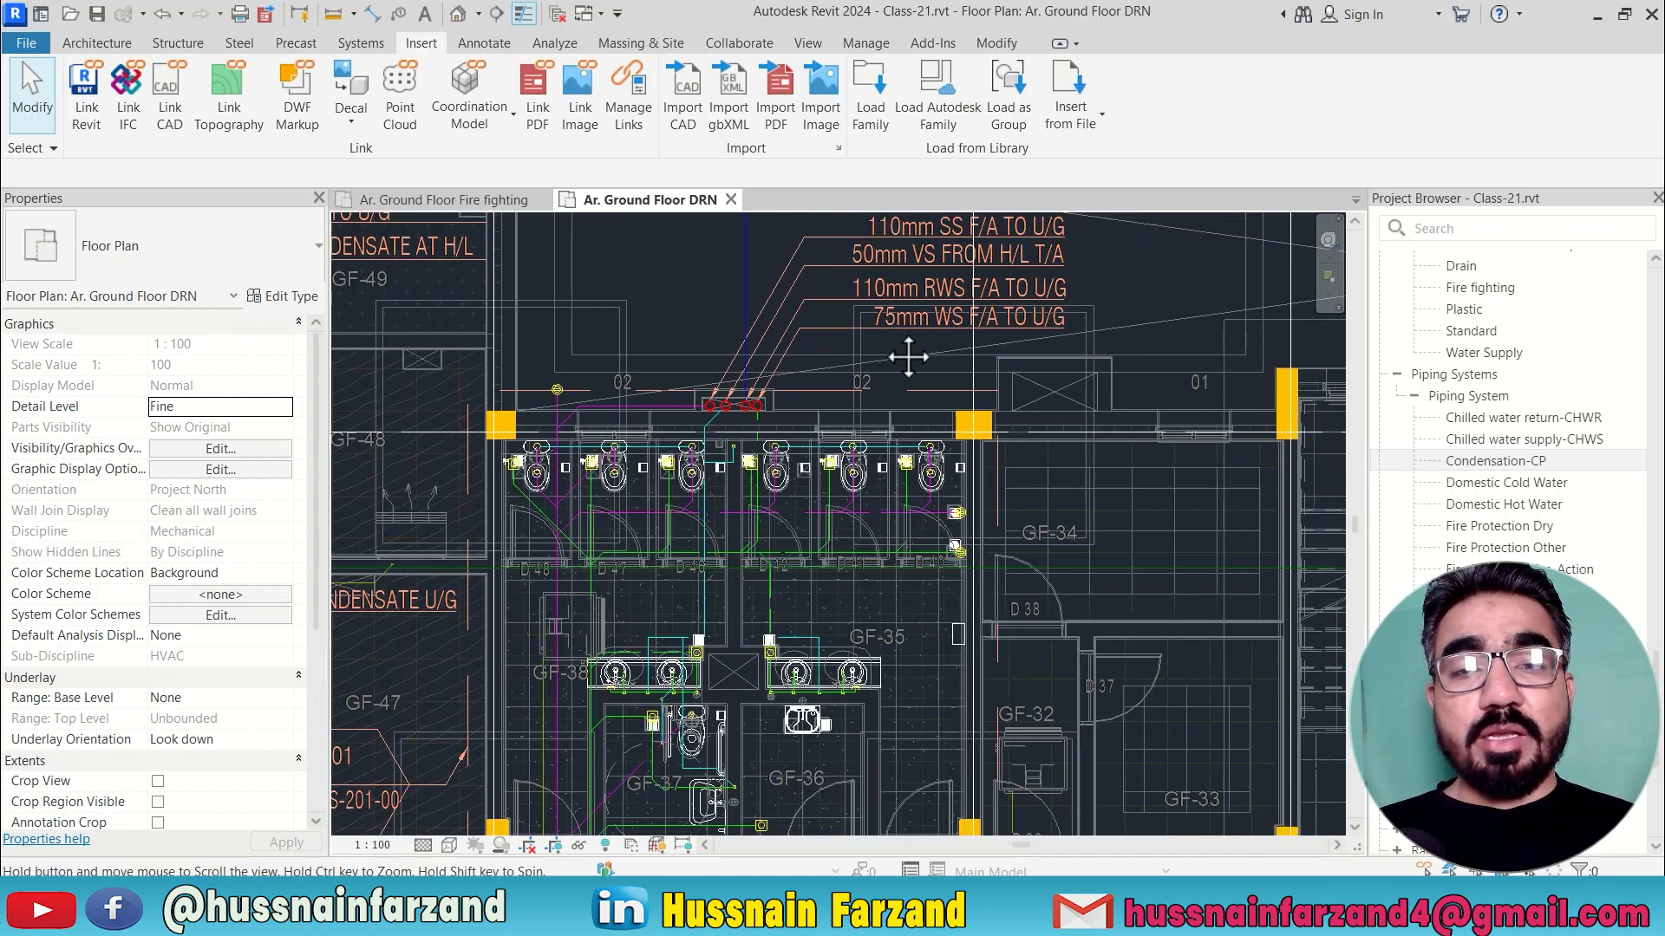
pyautogui.moveTo(907, 361); pyautogui.dragTo(892, 423, button='middle')
pyautogui.scroll(2, 909, 296)
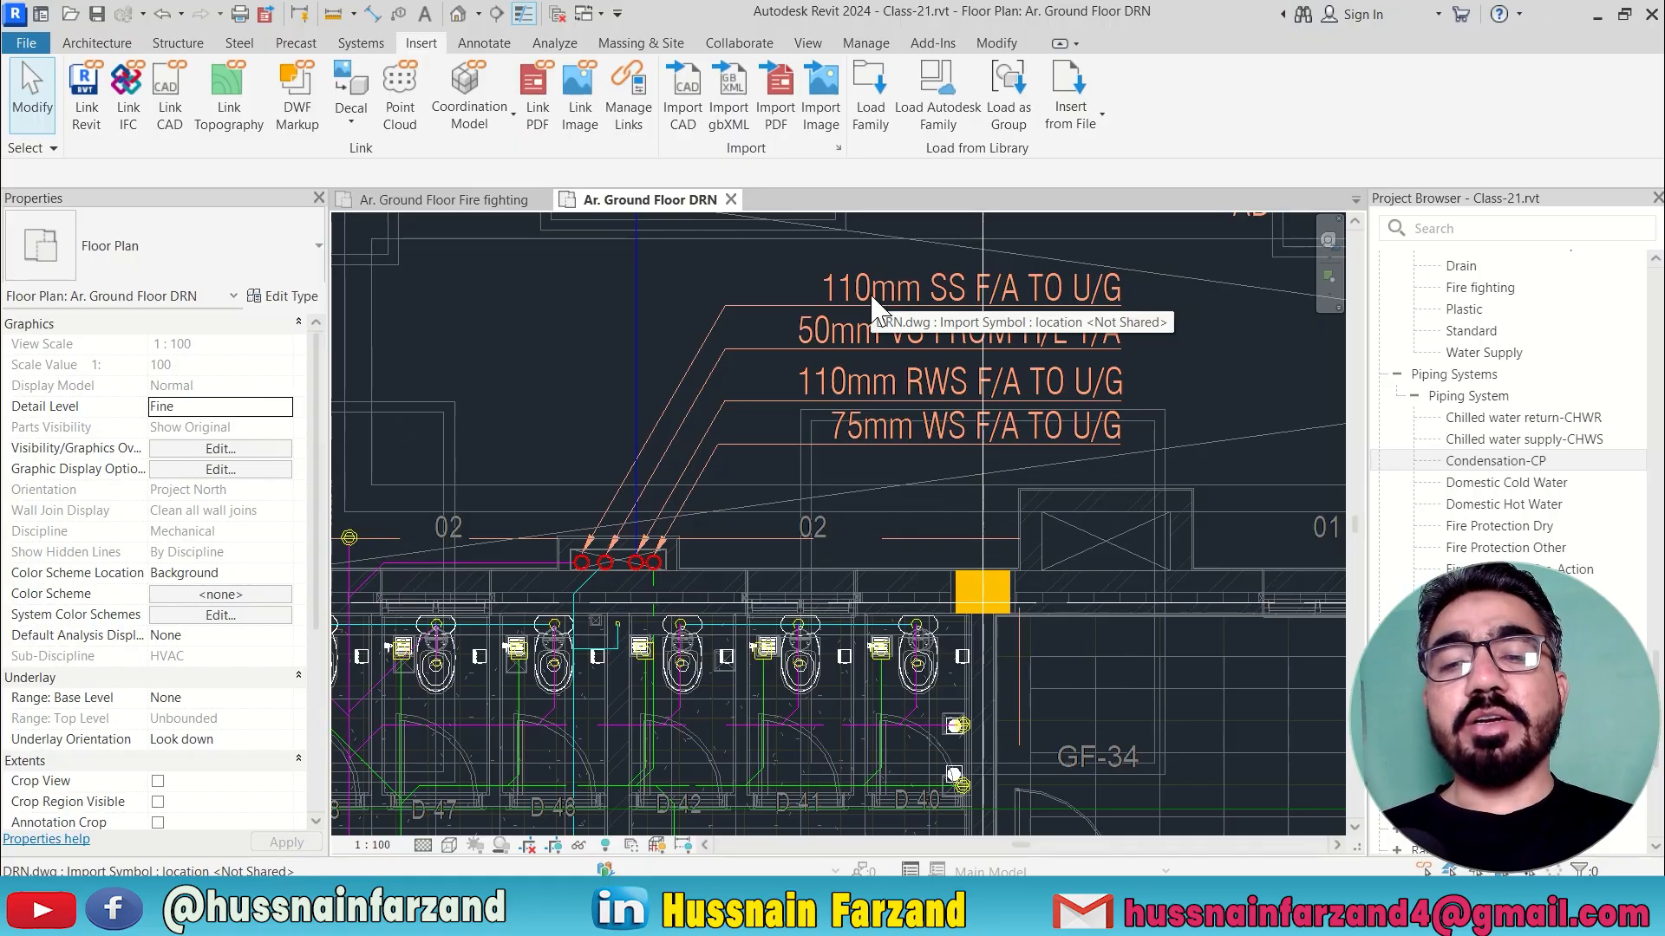
pyautogui.scroll(2, 624, 520)
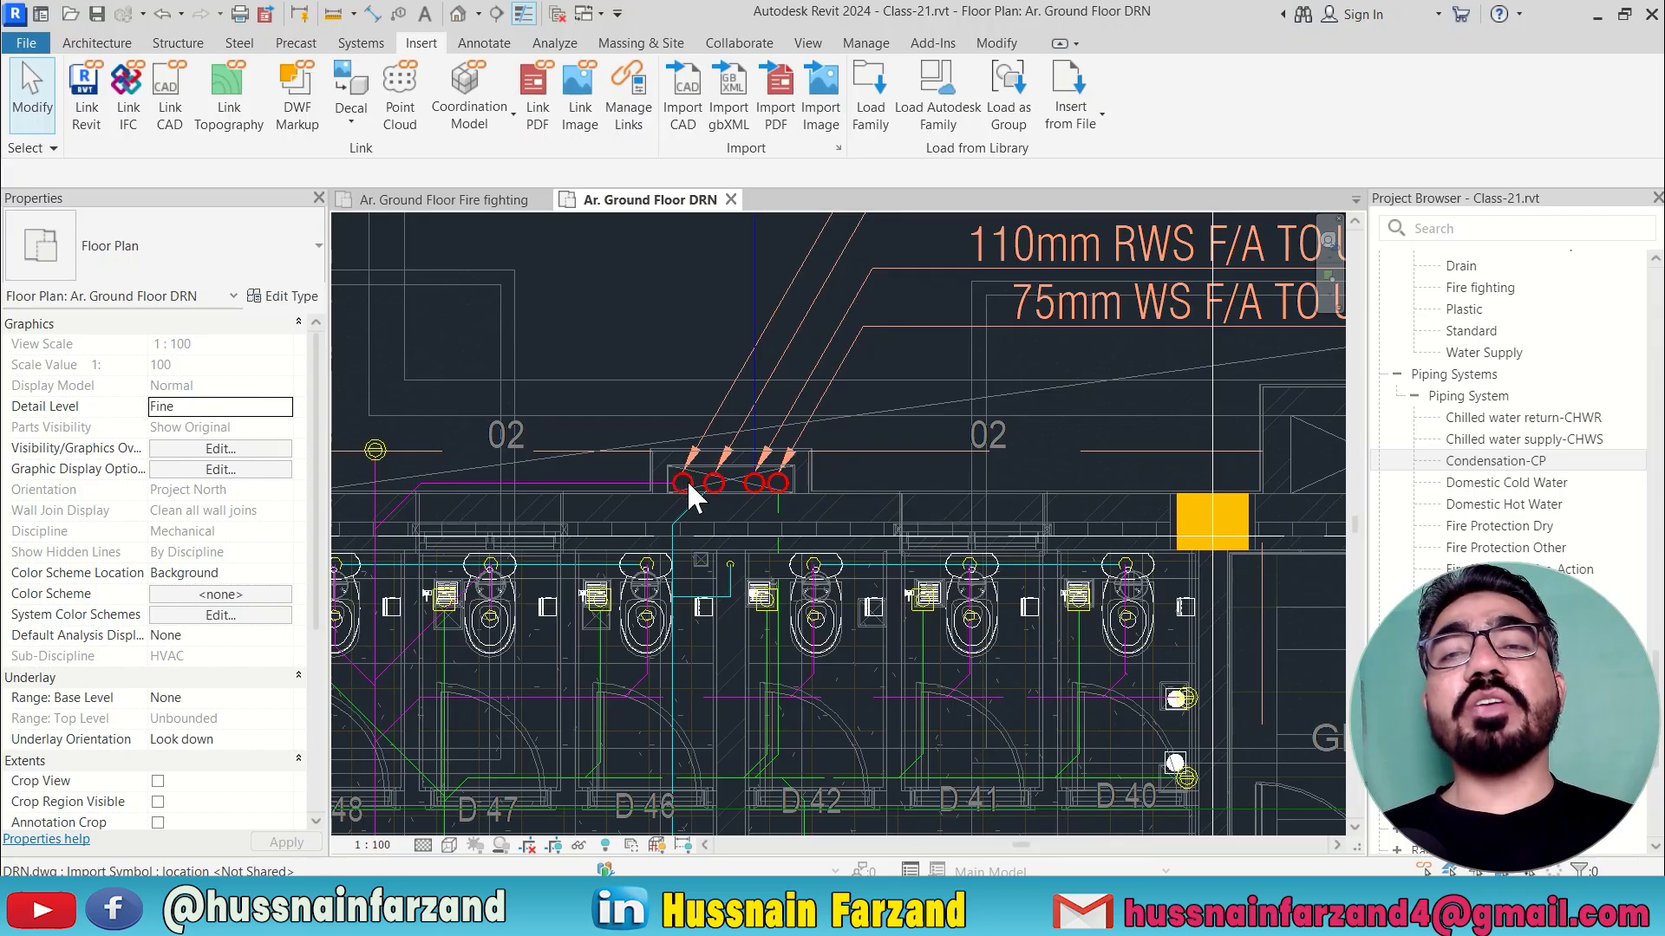
pyautogui.scroll(-2, 689, 488)
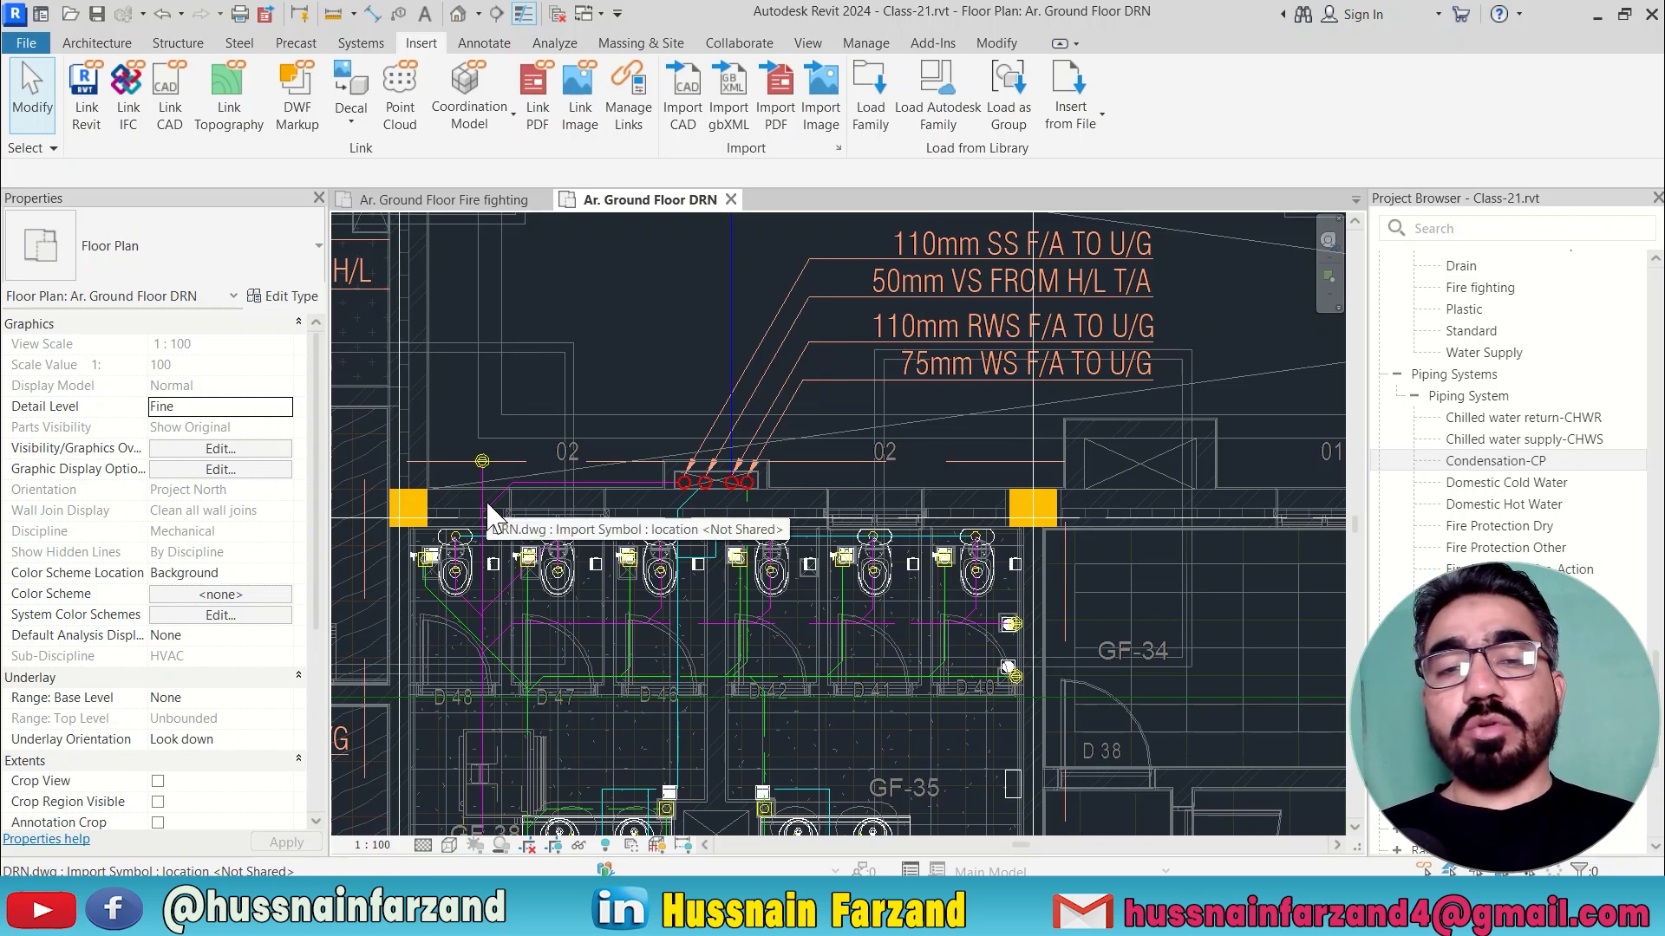
pyautogui.scroll(-1, 489, 505)
pyautogui.scroll(2, 885, 324)
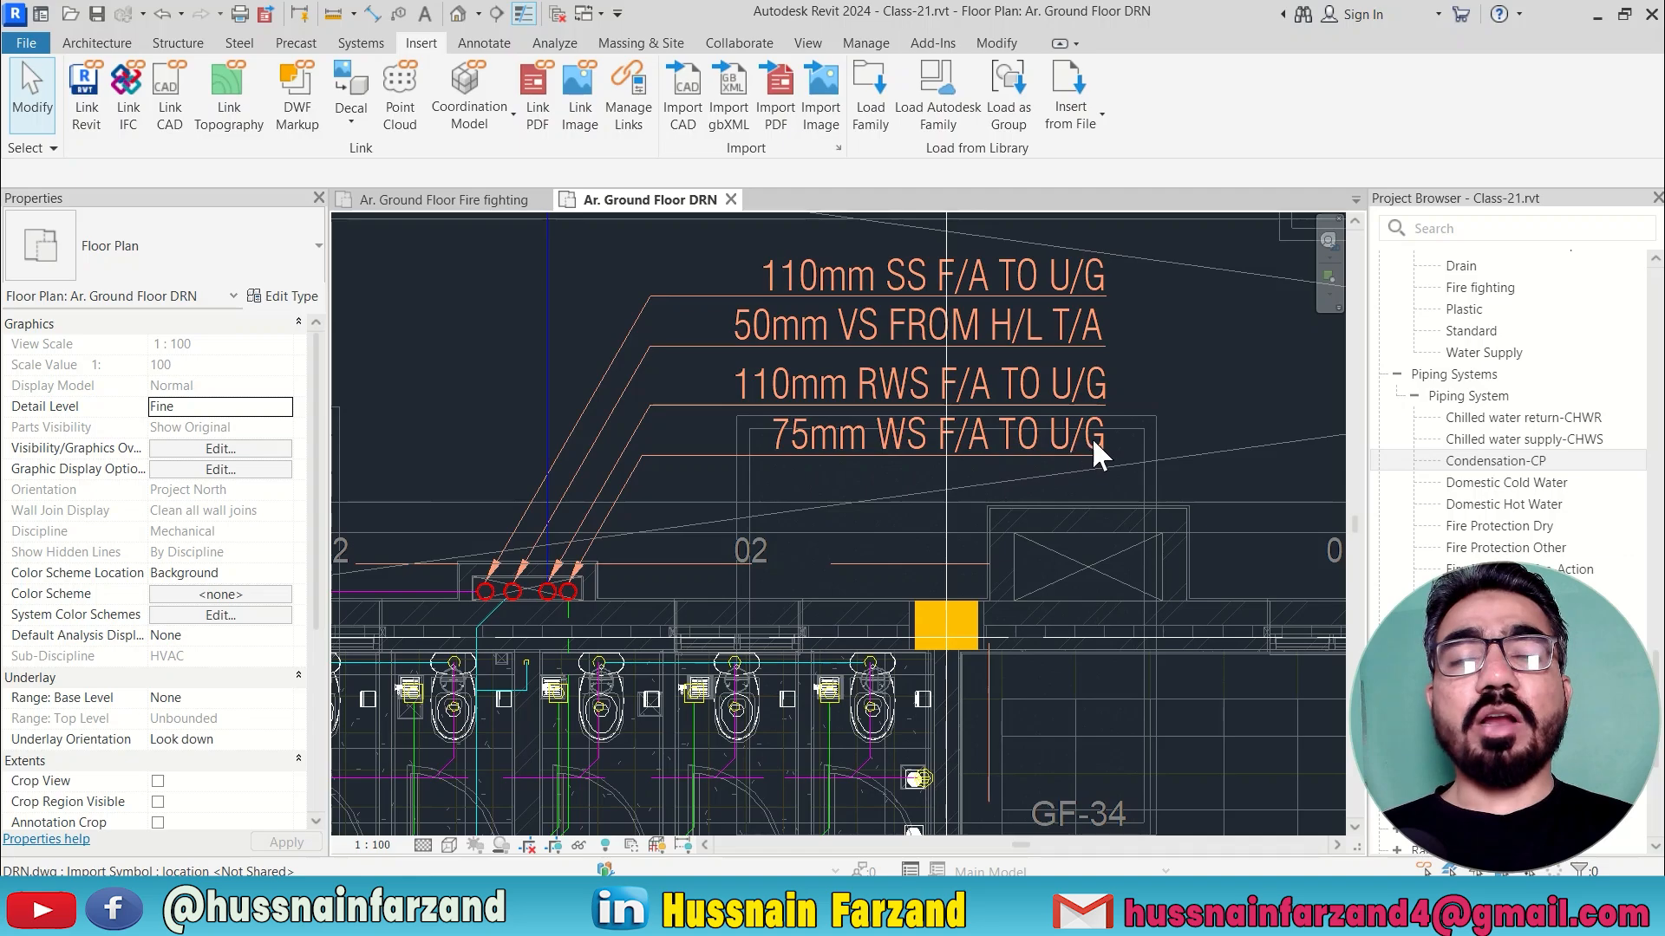
# Step: Examine the 32mm A/C condensate line in the corridor and its connection to the indoor unit in room GF-32
pyautogui.scroll(-5, 943, 438)
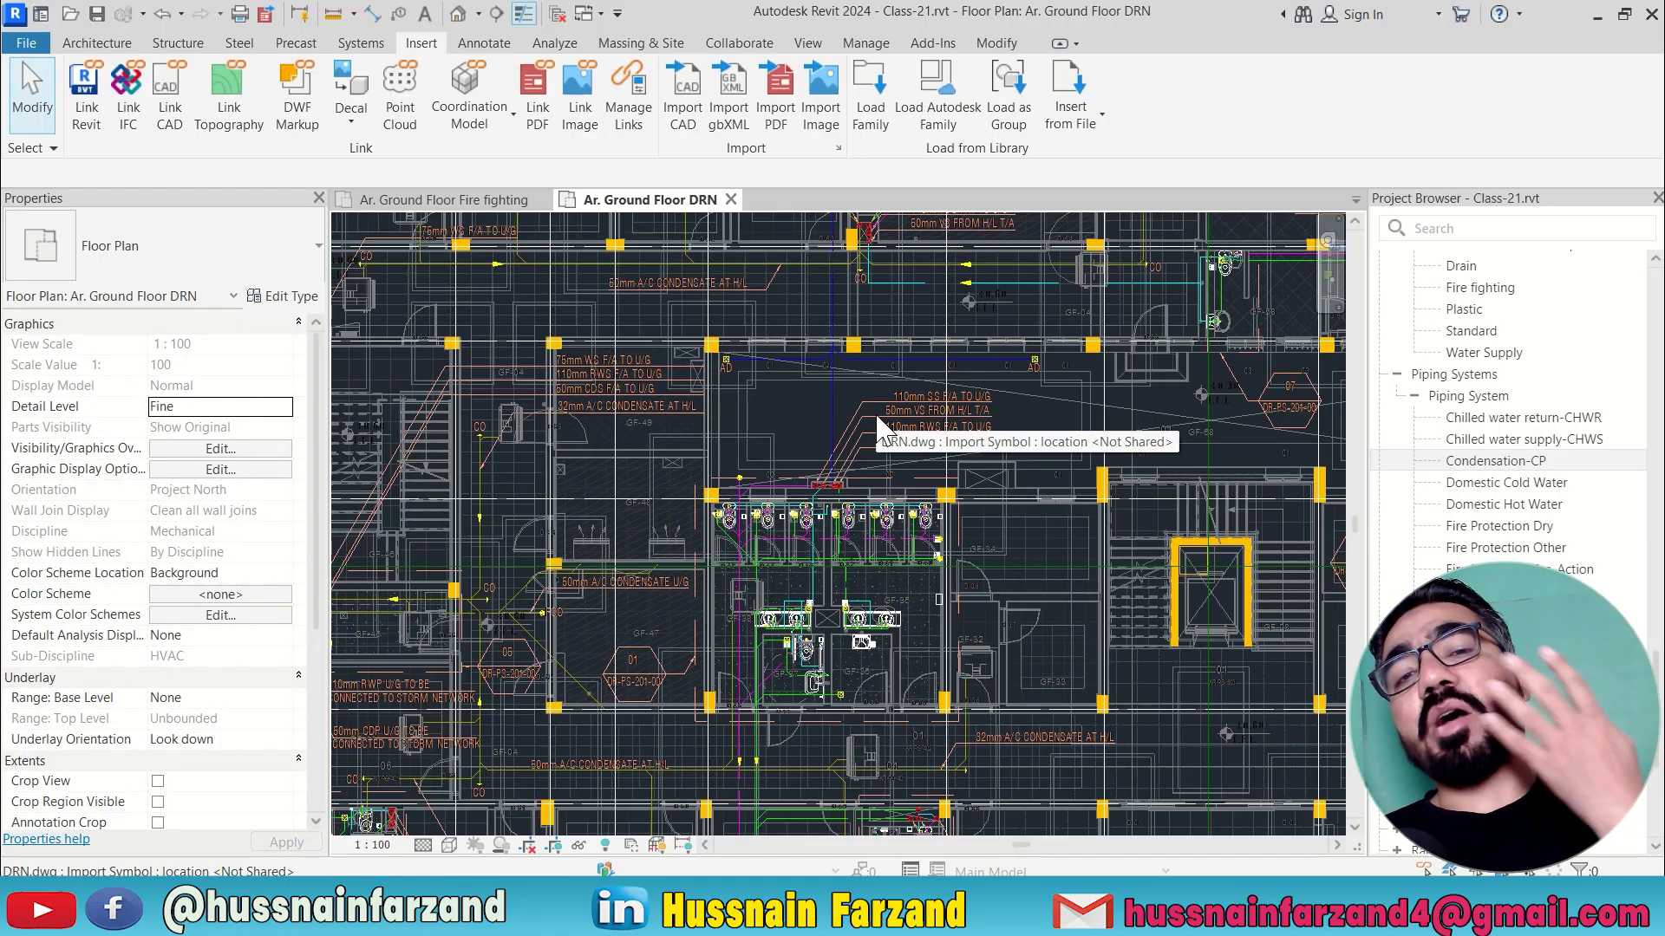
pyautogui.moveTo(1006, 566); pyautogui.dragTo(810, 438, button='middle')
pyautogui.moveTo(1053, 504); pyautogui.dragTo(972, 498, button='middle')
pyautogui.scroll(5, 533, 575)
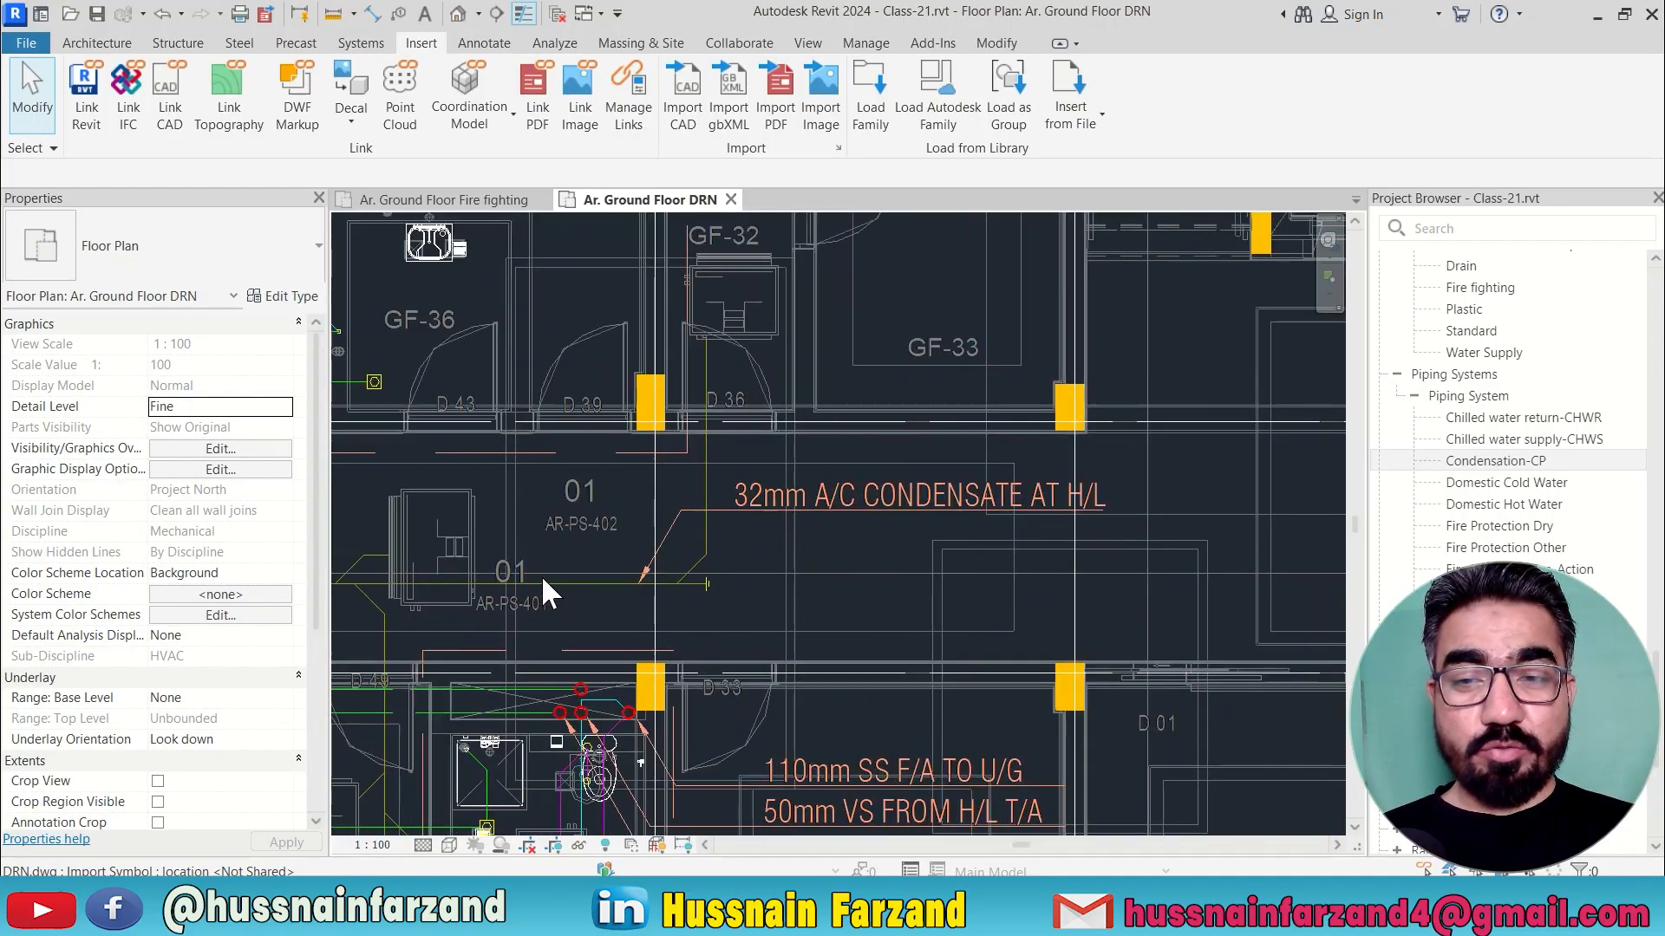
pyautogui.scroll(2, 845, 507)
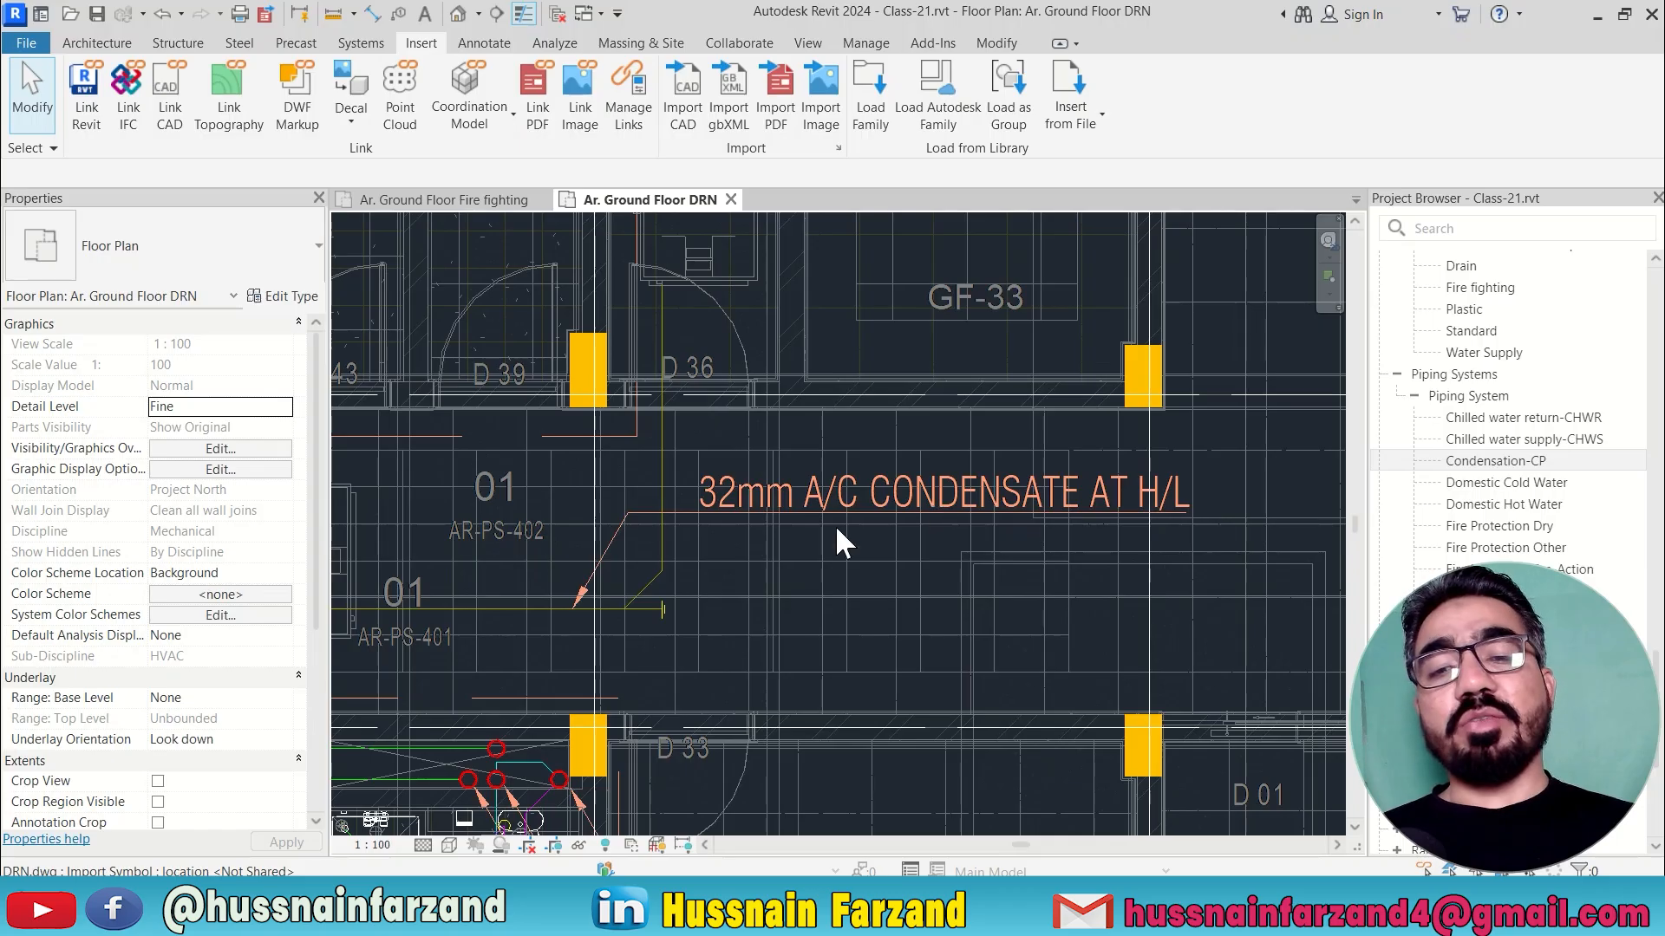
pyautogui.scroll(-1, 835, 524)
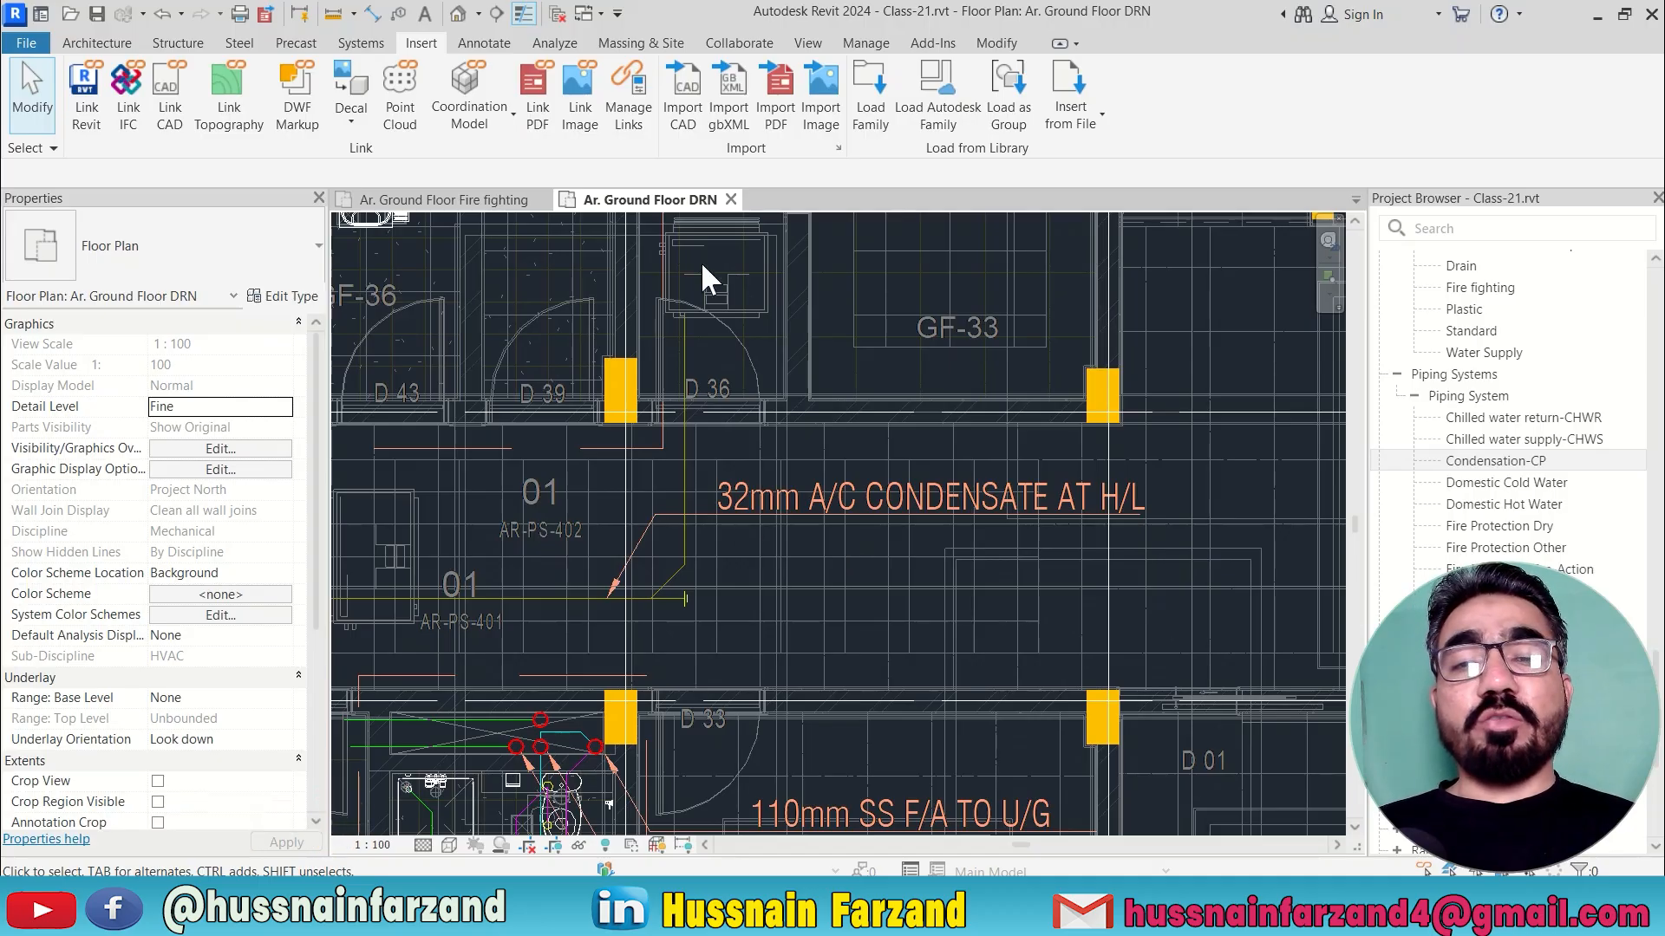
pyautogui.scroll(5, 700, 262)
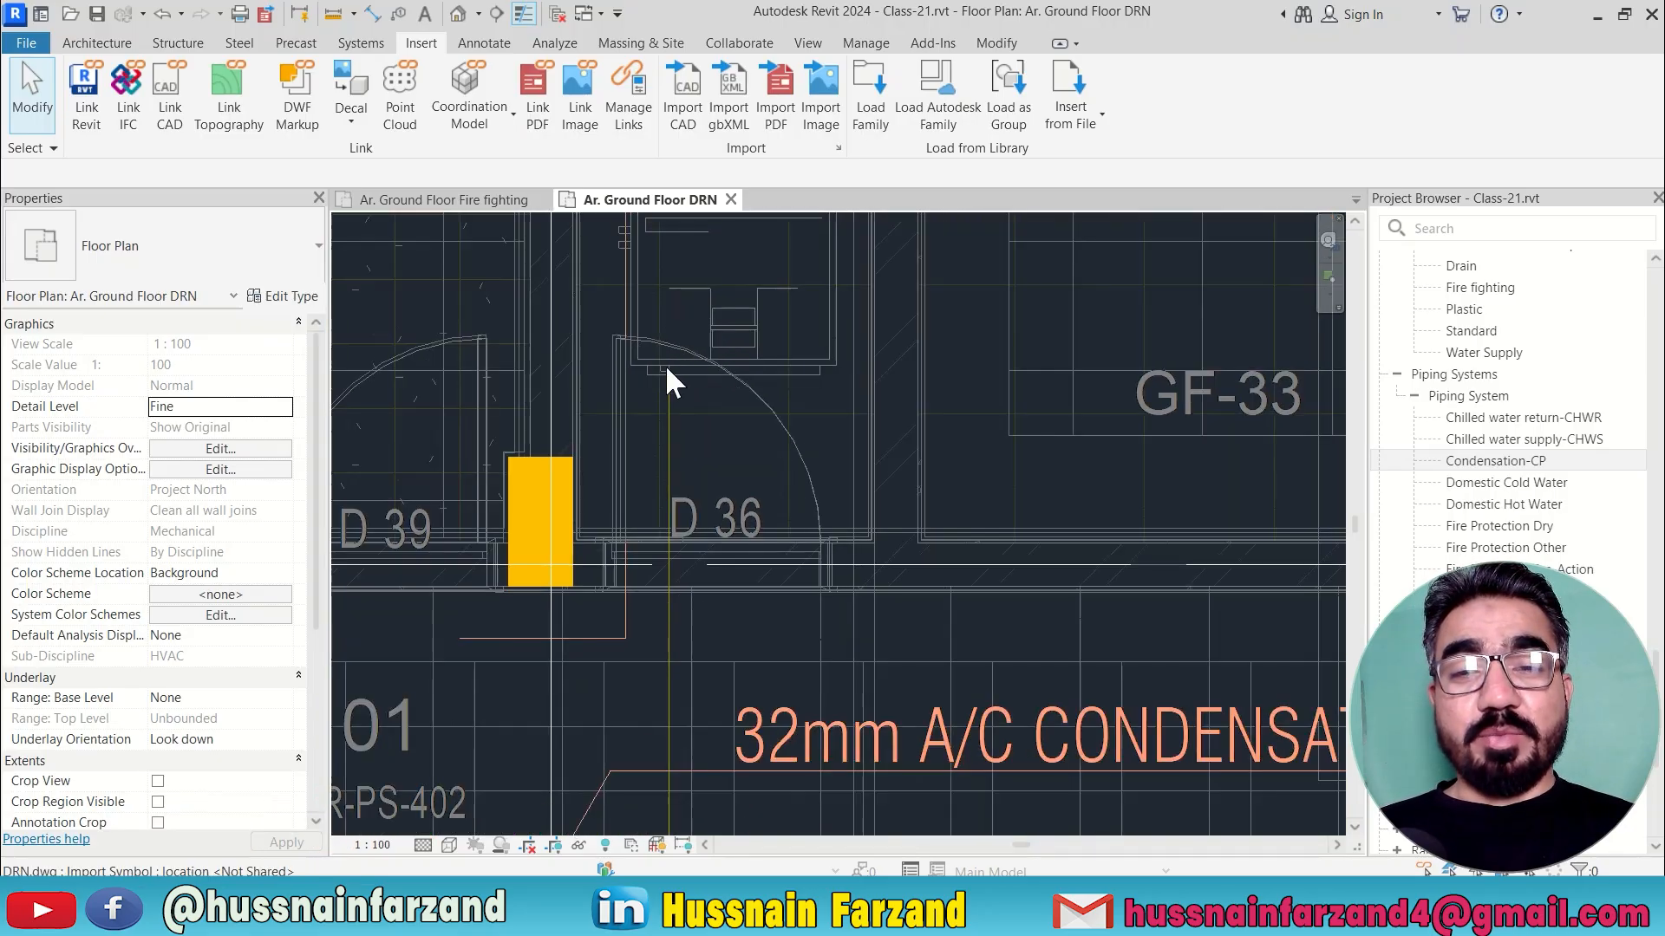
pyautogui.scroll(-2, 684, 602)
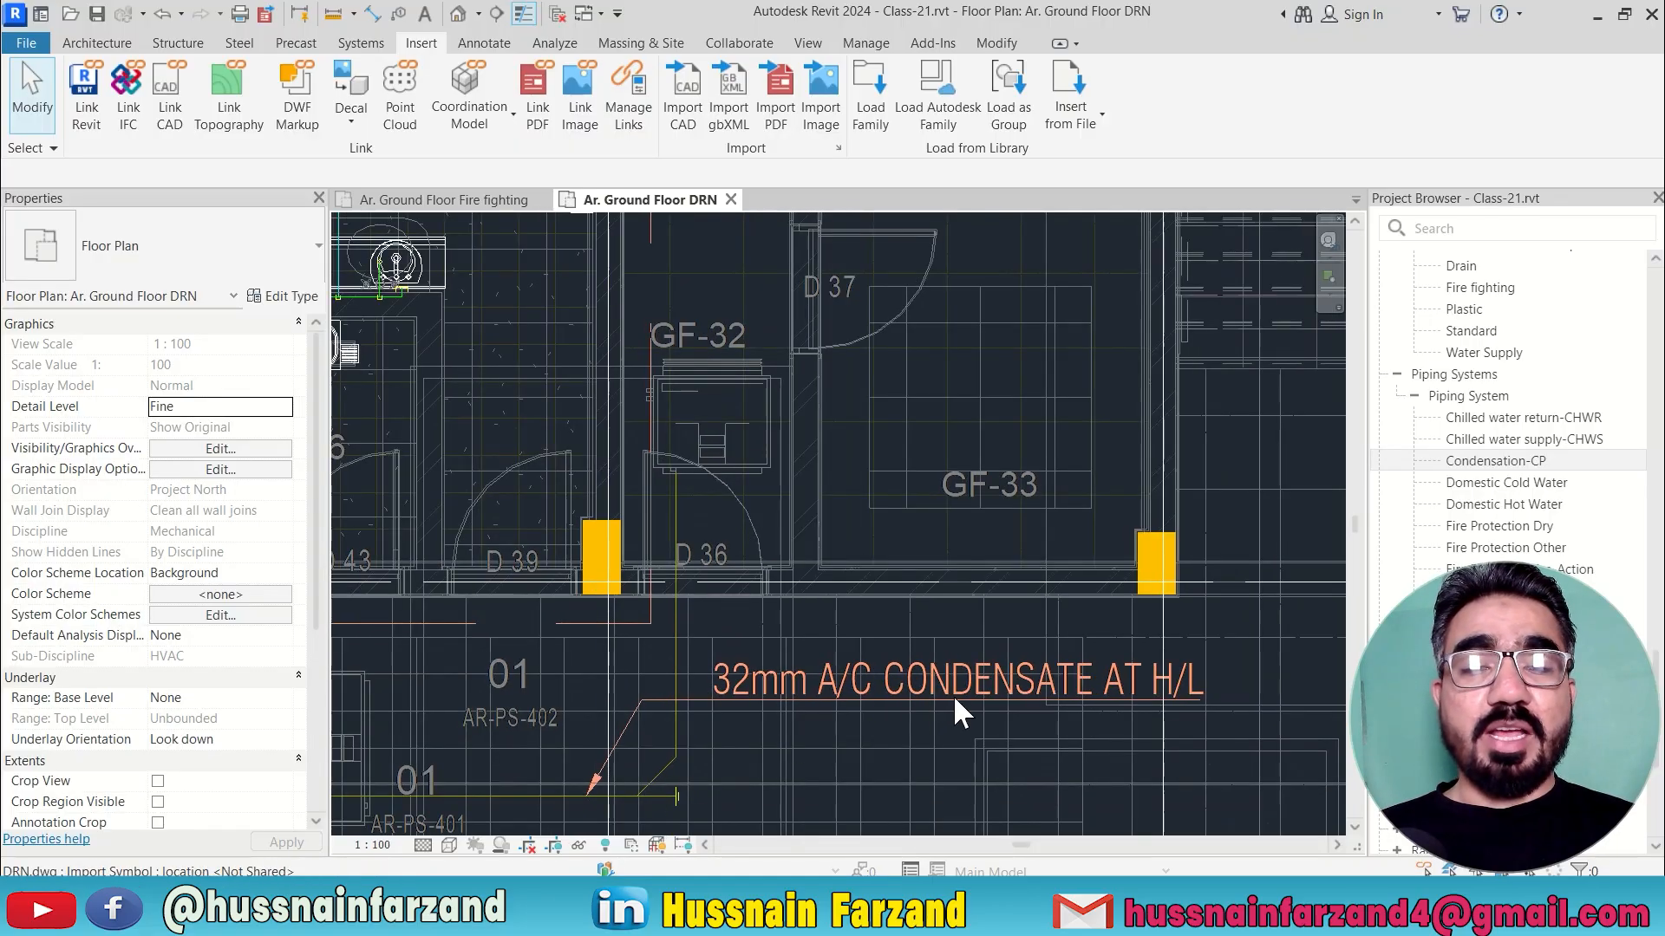
# Step: Follow the drainage layout to the corridor below rooms GF-50 and GF-51 and inspect the condensate line's CO symbol
pyautogui.moveTo(687, 490); pyautogui.dragTo(735, 719, button='middle')
pyautogui.scroll(-2, 701, 532)
pyautogui.scroll(-1, 700, 532)
pyautogui.moveTo(743, 465); pyautogui.dragTo(674, 704, button='middle')
pyautogui.moveTo(706, 502); pyautogui.dragTo(981, 570, button='middle')
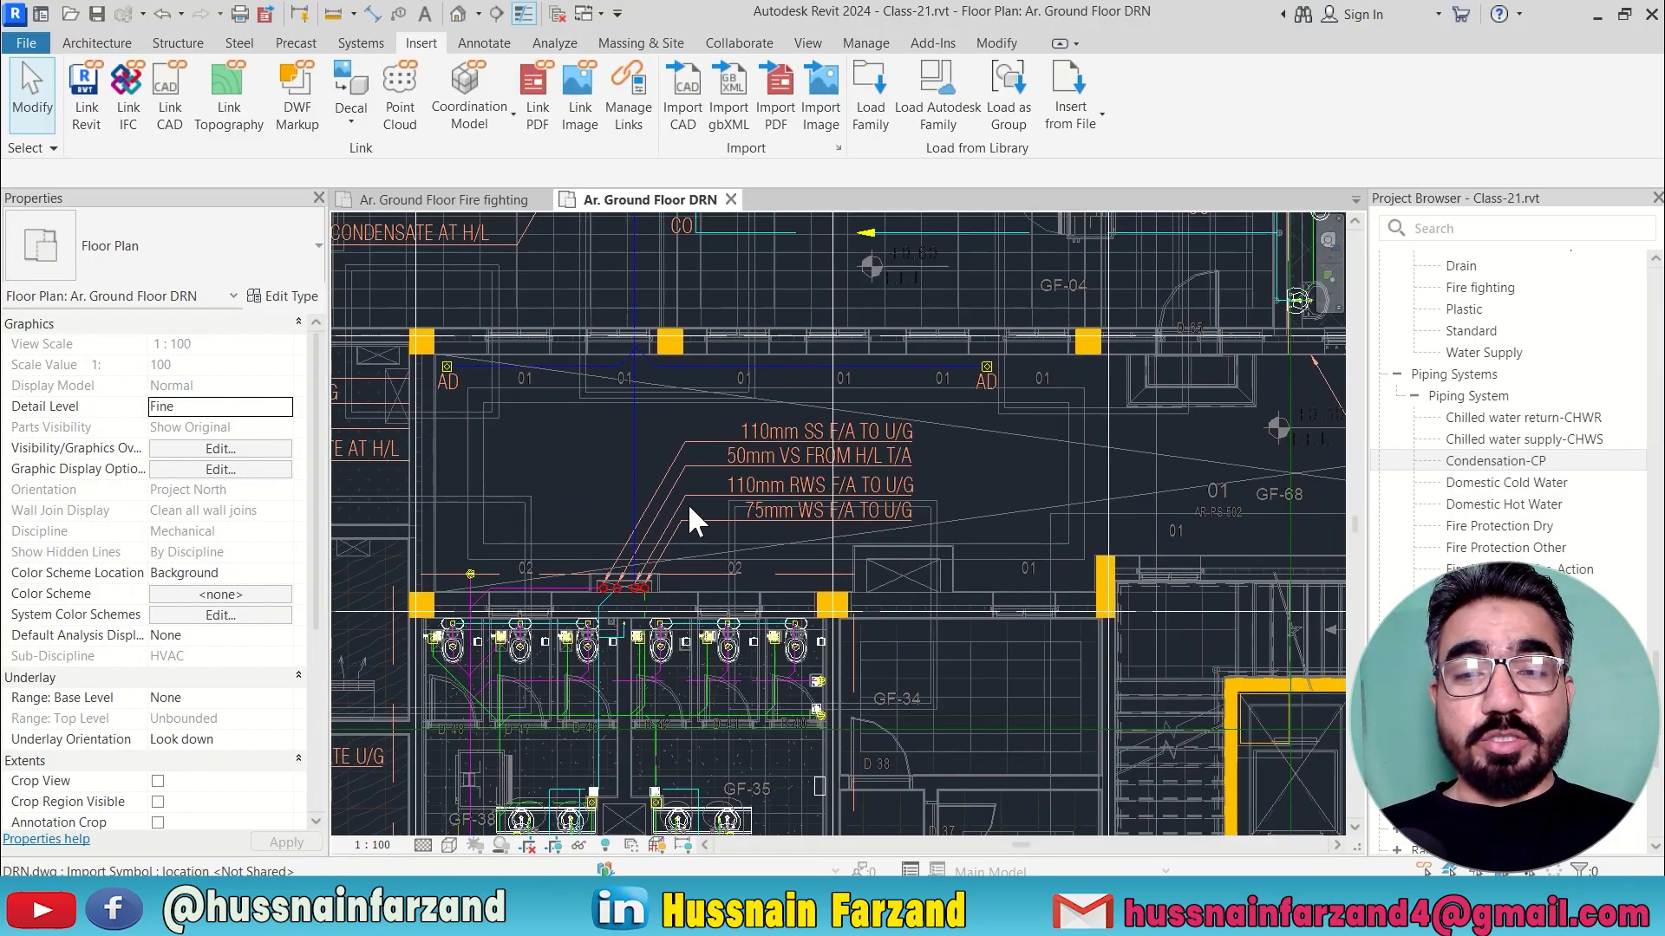
pyautogui.scroll(-2, 688, 503)
pyautogui.moveTo(611, 510); pyautogui.dragTo(692, 625, button='middle')
pyautogui.moveTo(632, 516)
pyautogui.mouseDown(button='middle')
pyautogui.moveTo(1063, 525)
pyautogui.moveTo(648, 532)
pyautogui.mouseUp(button='middle')
pyautogui.scroll(6, 691, 450)
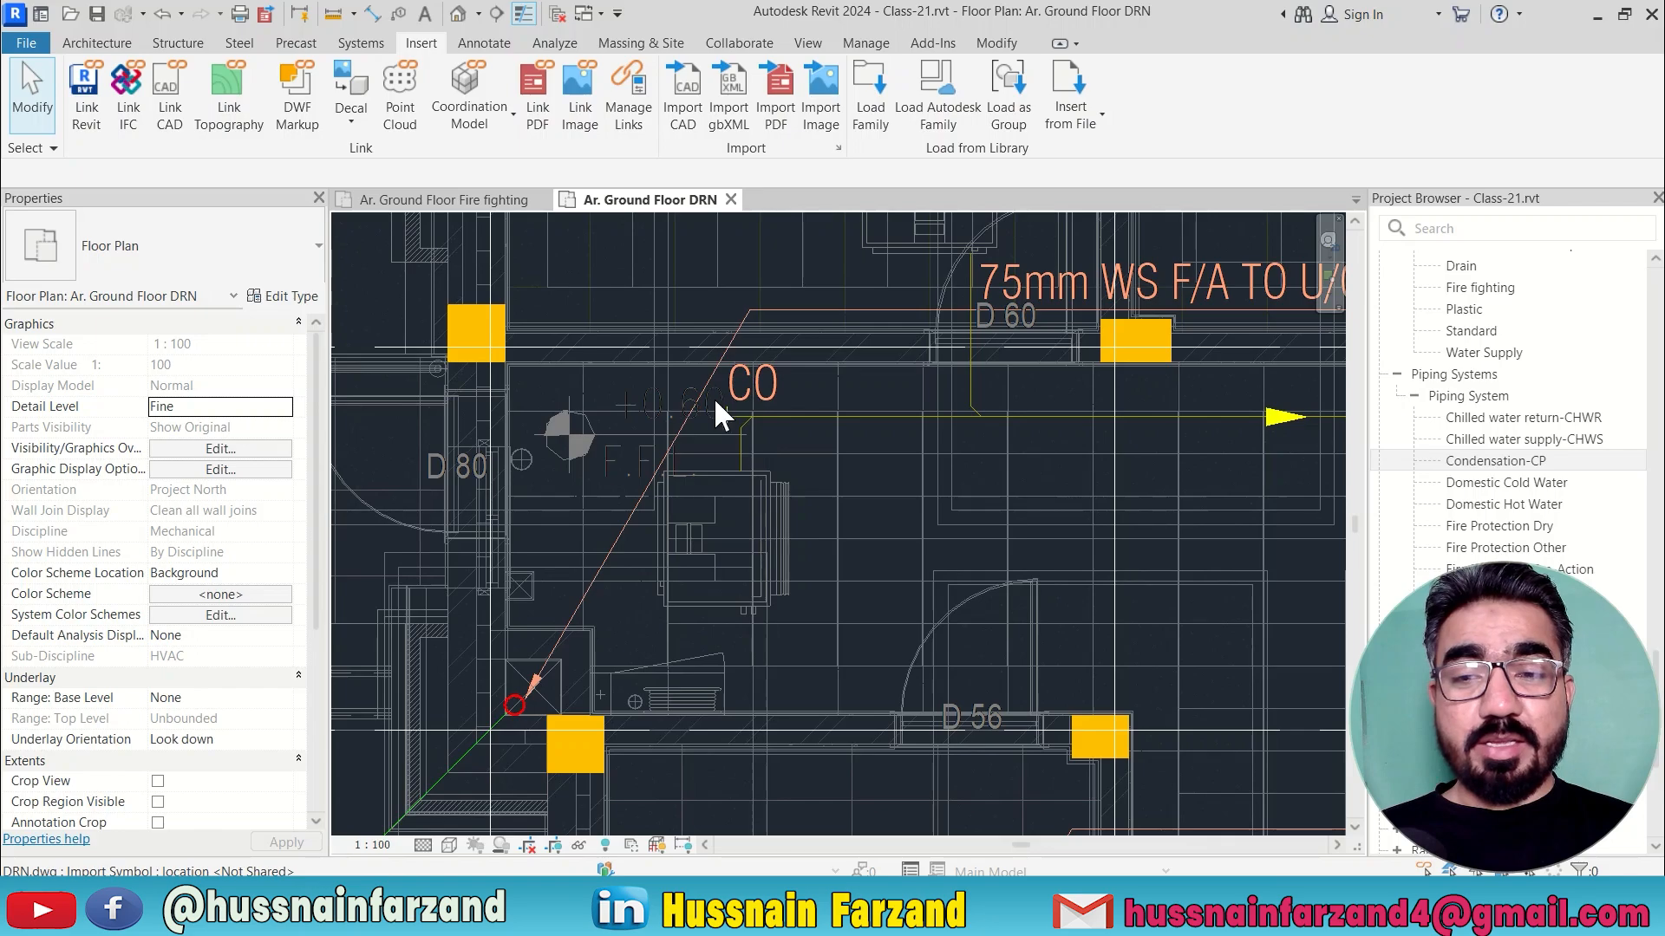
pyautogui.scroll(-4, 706, 447)
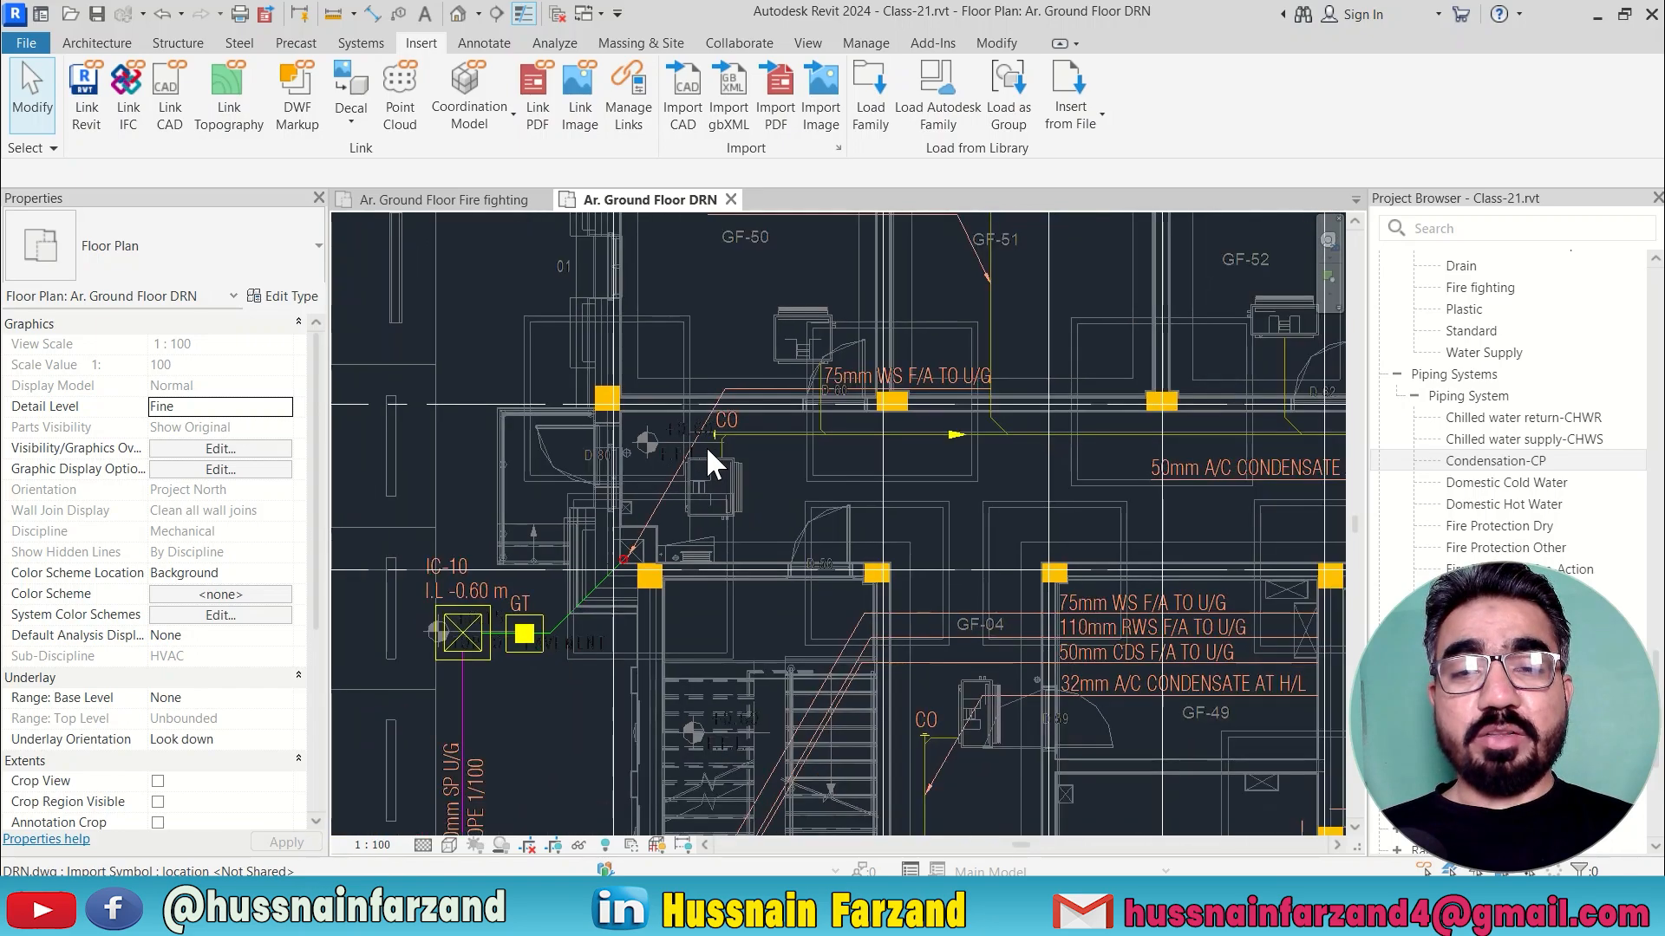
pyautogui.scroll(-6, 705, 445)
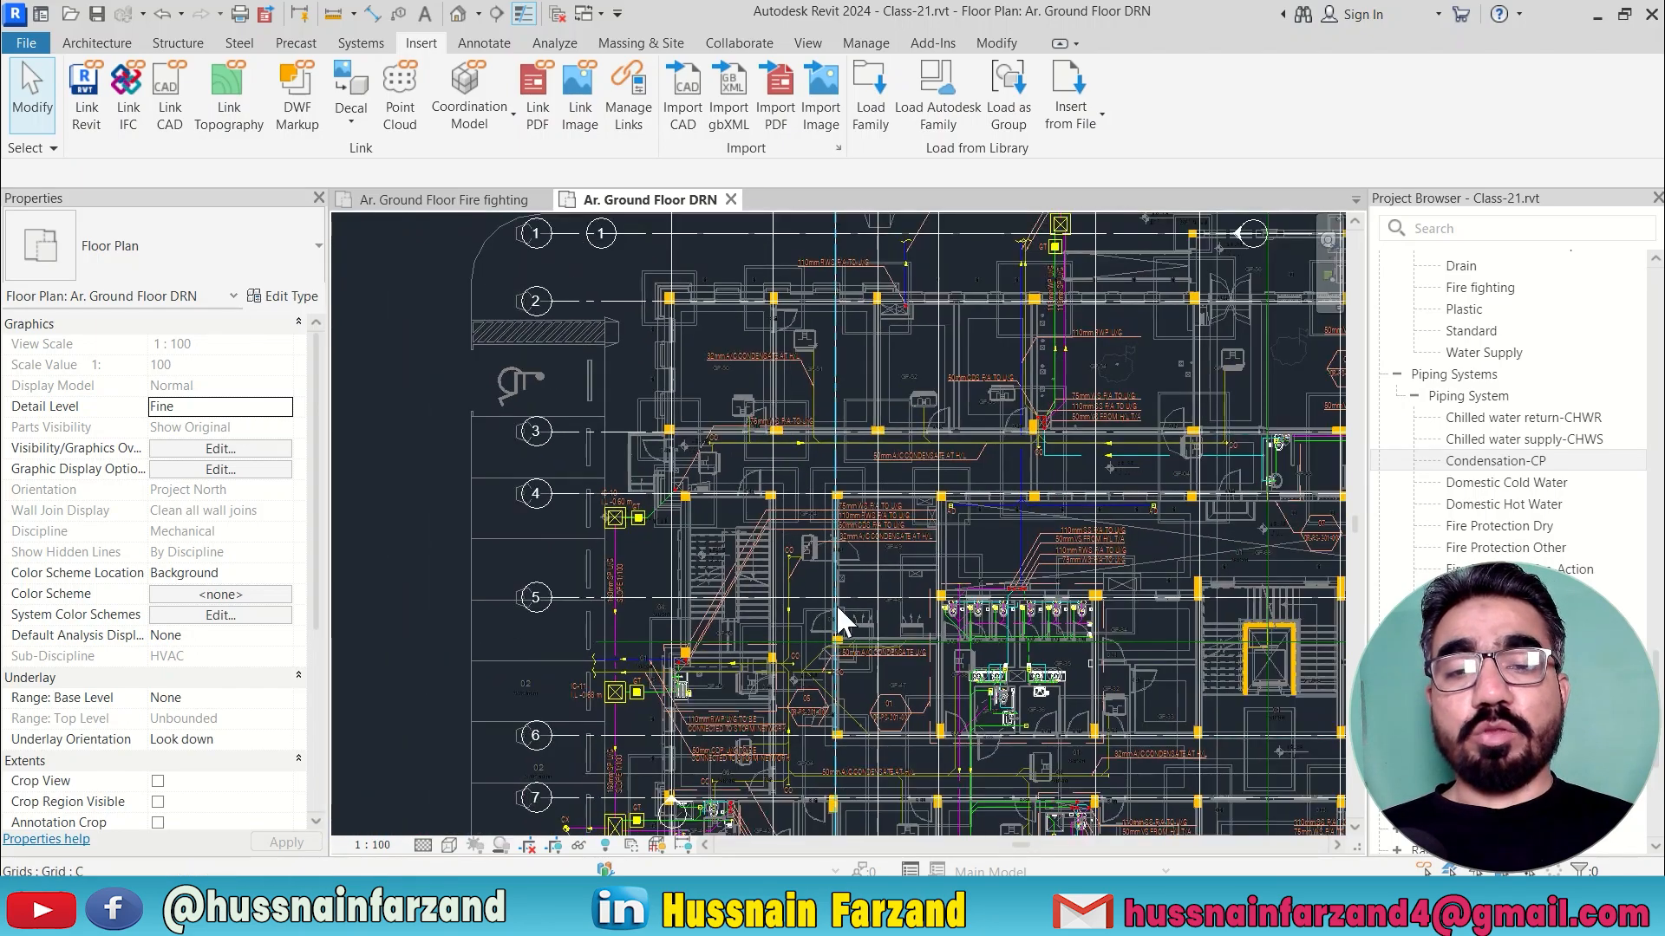
# Step: Review the WC, floor drain and washbasin connections in the toilet block, and the condensate layout around rooms GF-50 and GF-51
pyautogui.moveTo(837, 607); pyautogui.dragTo(731, 631, button='middle')
pyautogui.scroll(5, 839, 431)
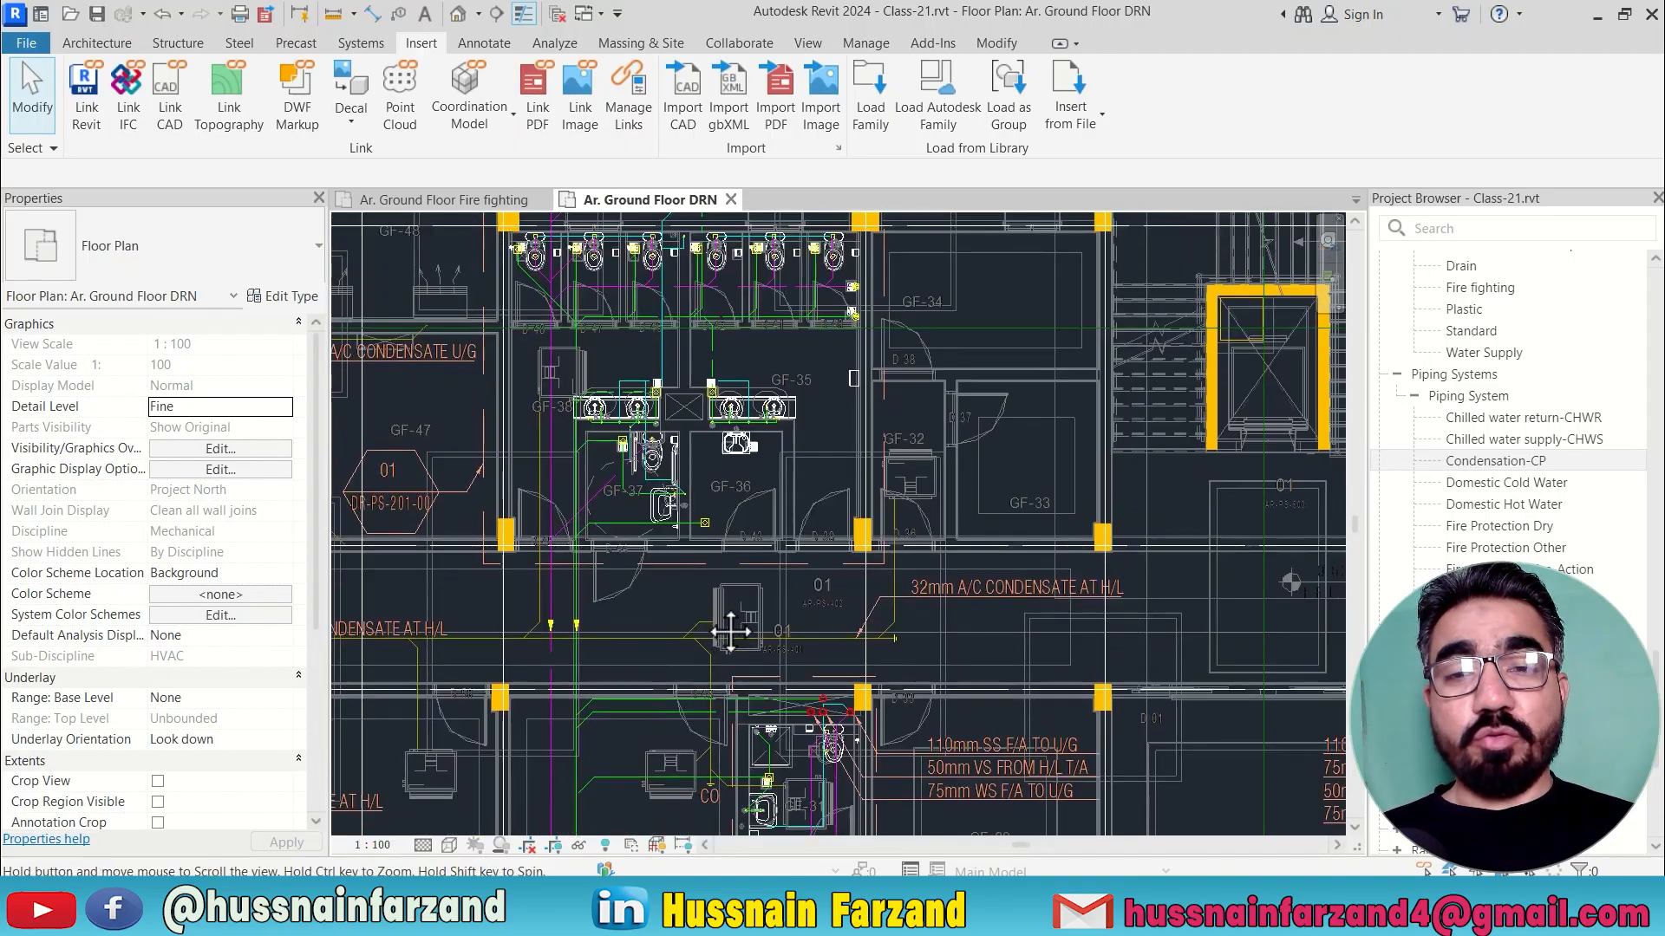
pyautogui.moveTo(720, 442); pyautogui.dragTo(737, 572, button='middle')
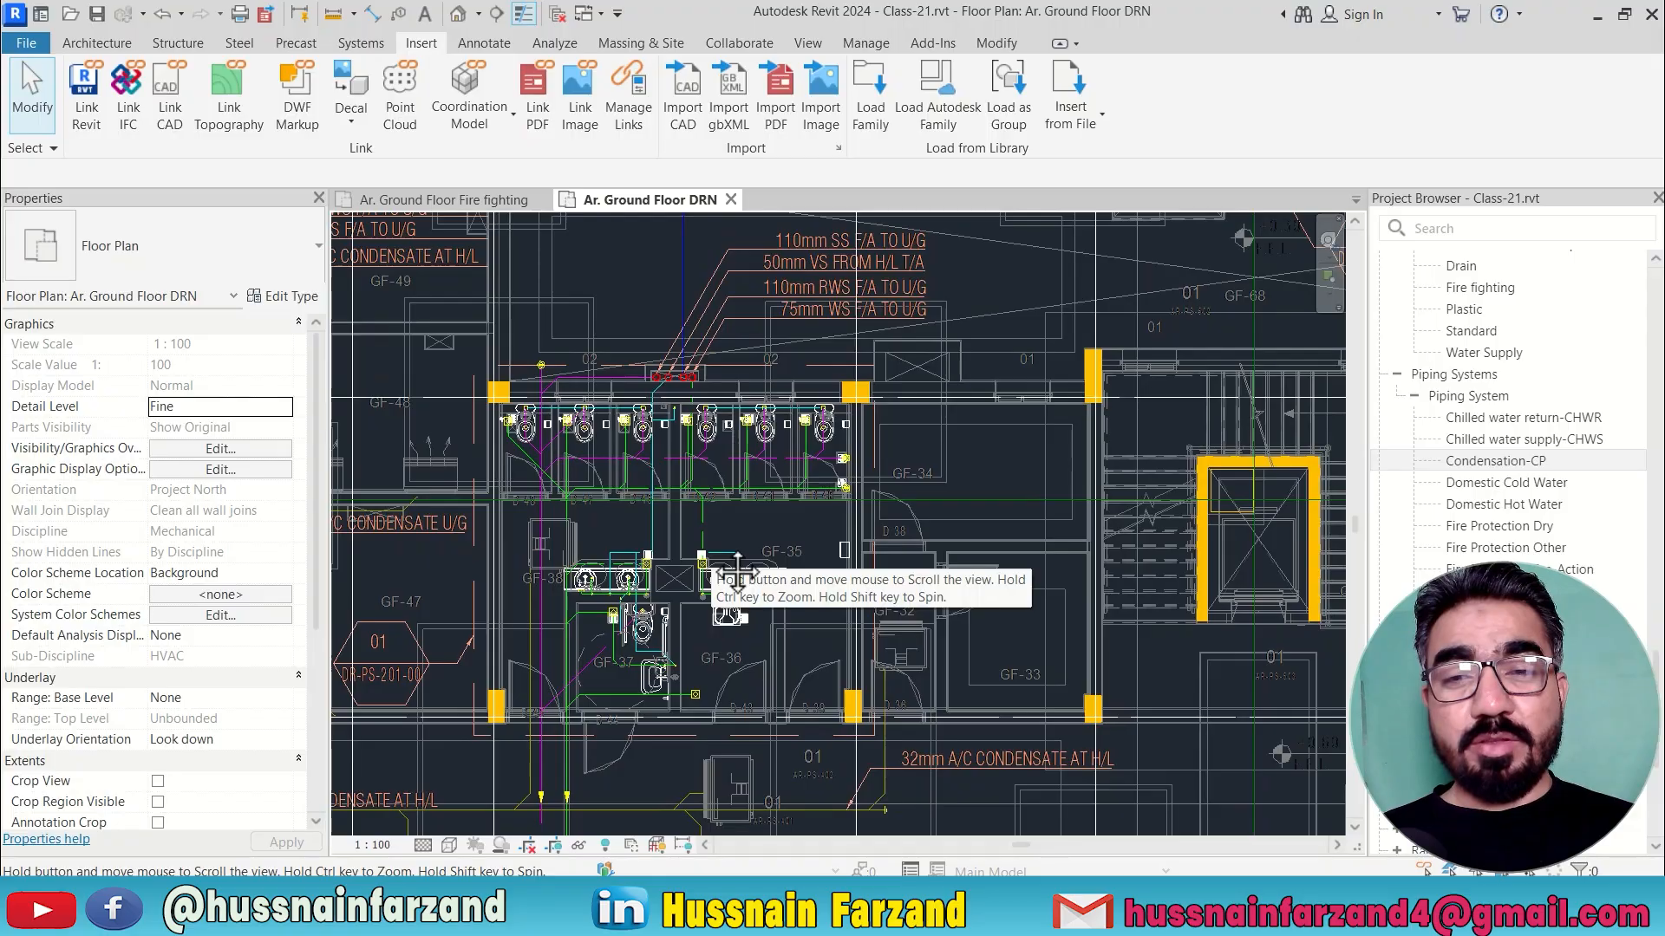
pyautogui.scroll(6, 657, 461)
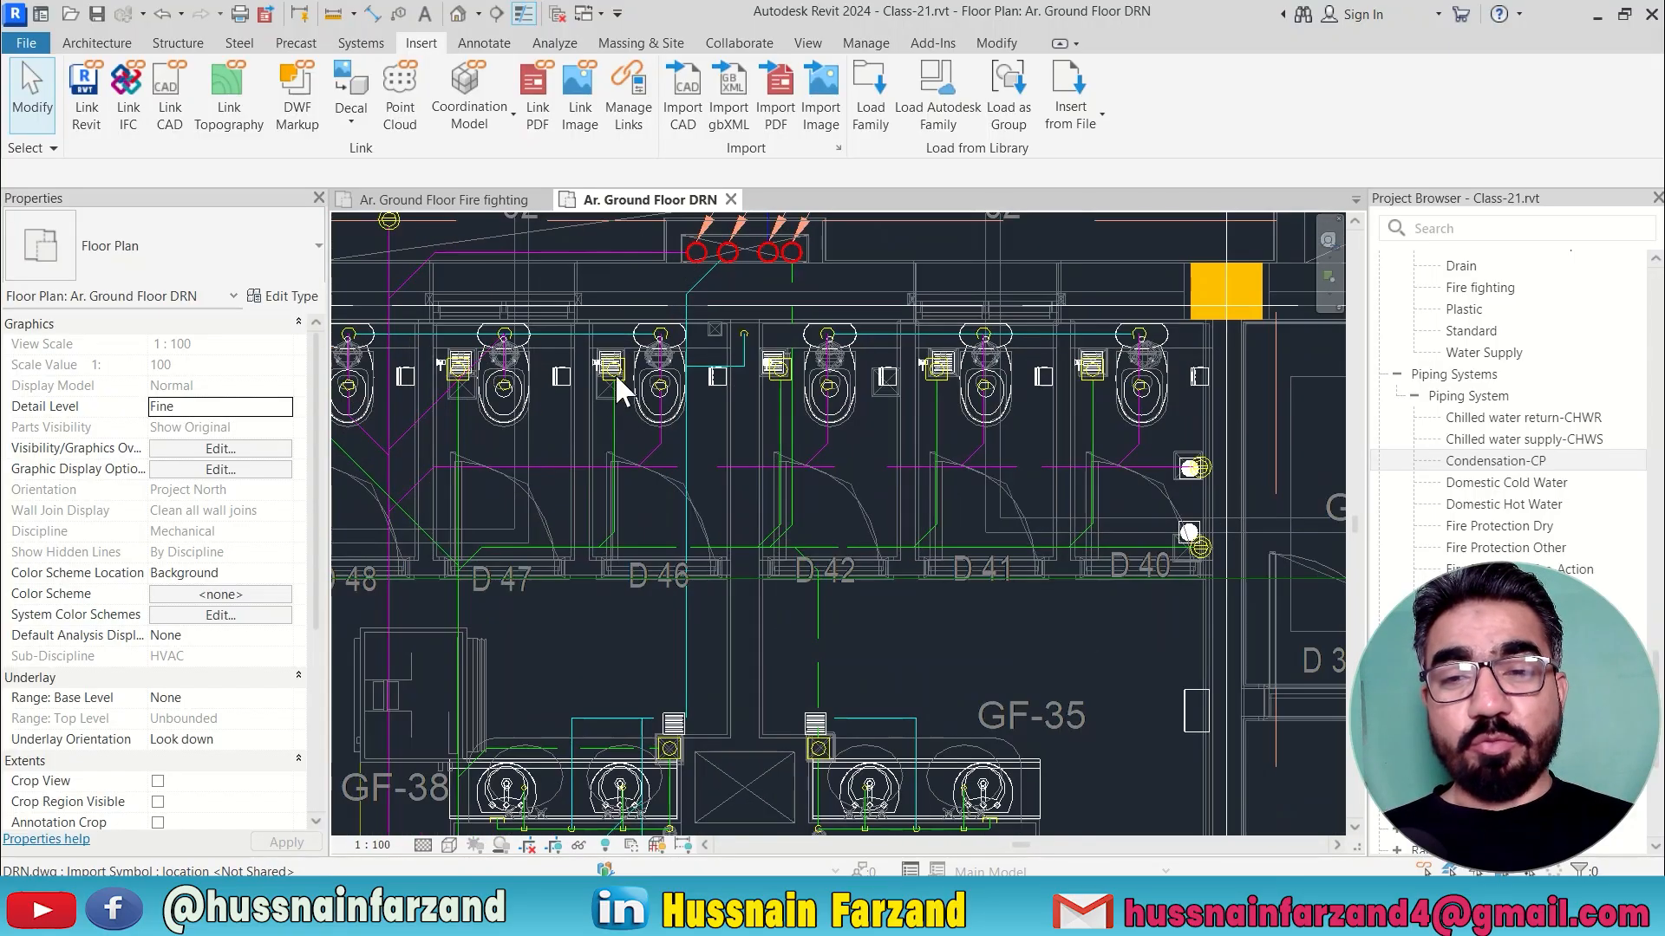
pyautogui.moveTo(847, 654); pyautogui.dragTo(803, 431, button='middle')
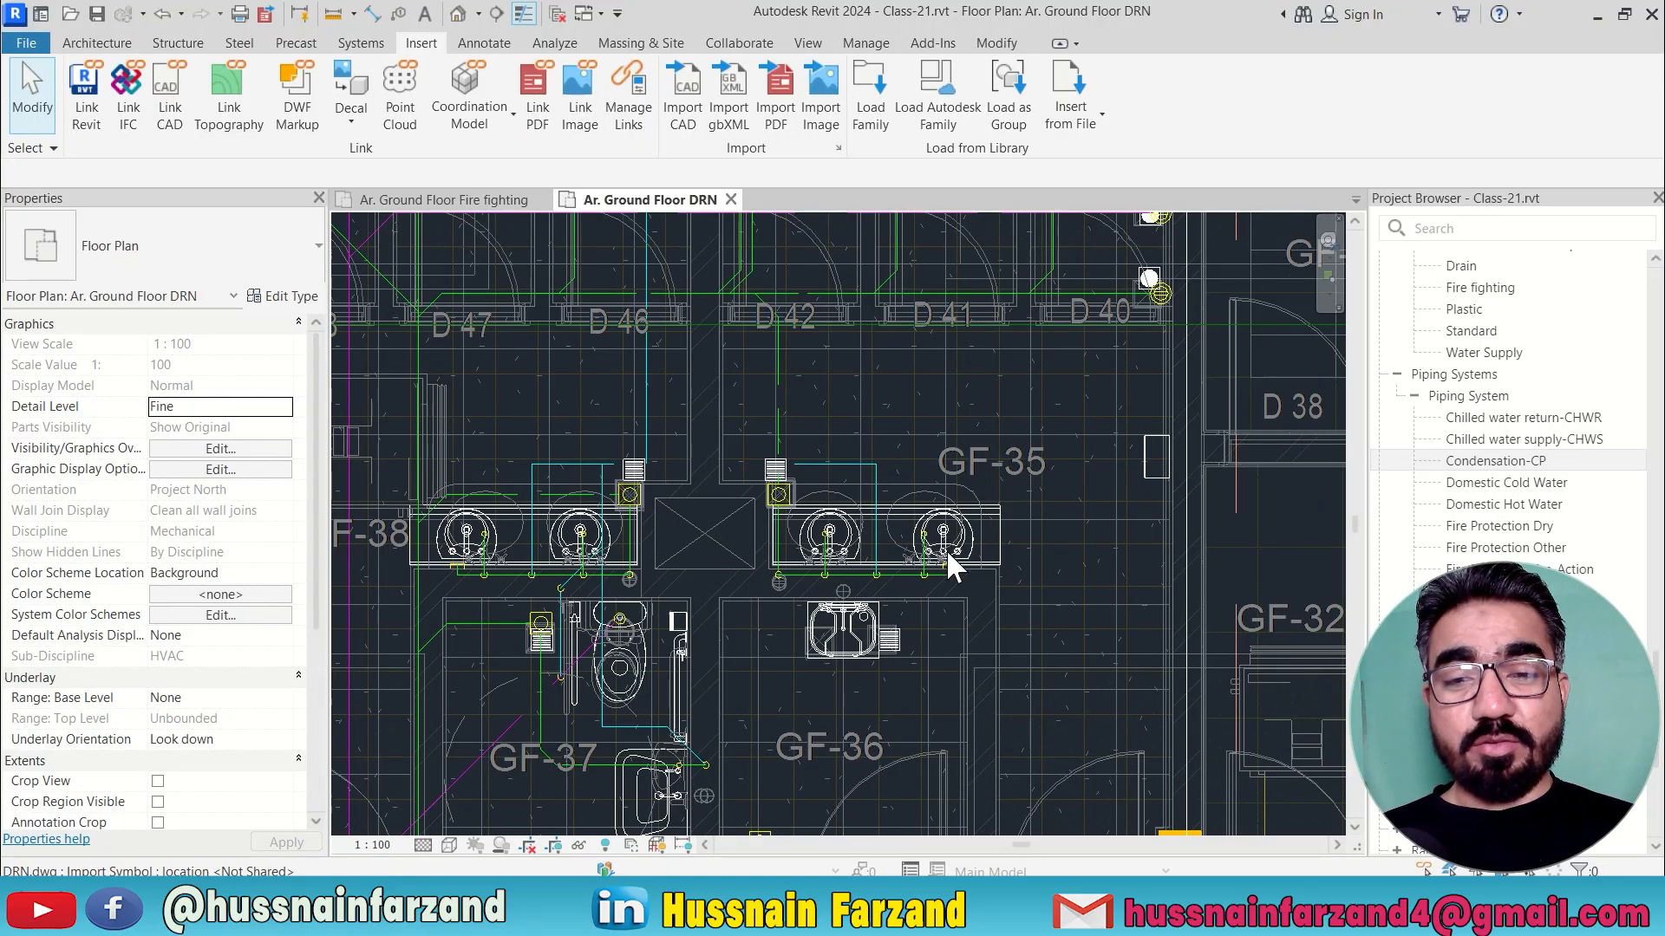
pyautogui.moveTo(904, 518); pyautogui.dragTo(902, 731, button='middle')
pyautogui.moveTo(950, 492); pyautogui.dragTo(943, 611, button='middle')
pyautogui.scroll(-1, 919, 554)
pyautogui.scroll(-5, 918, 553)
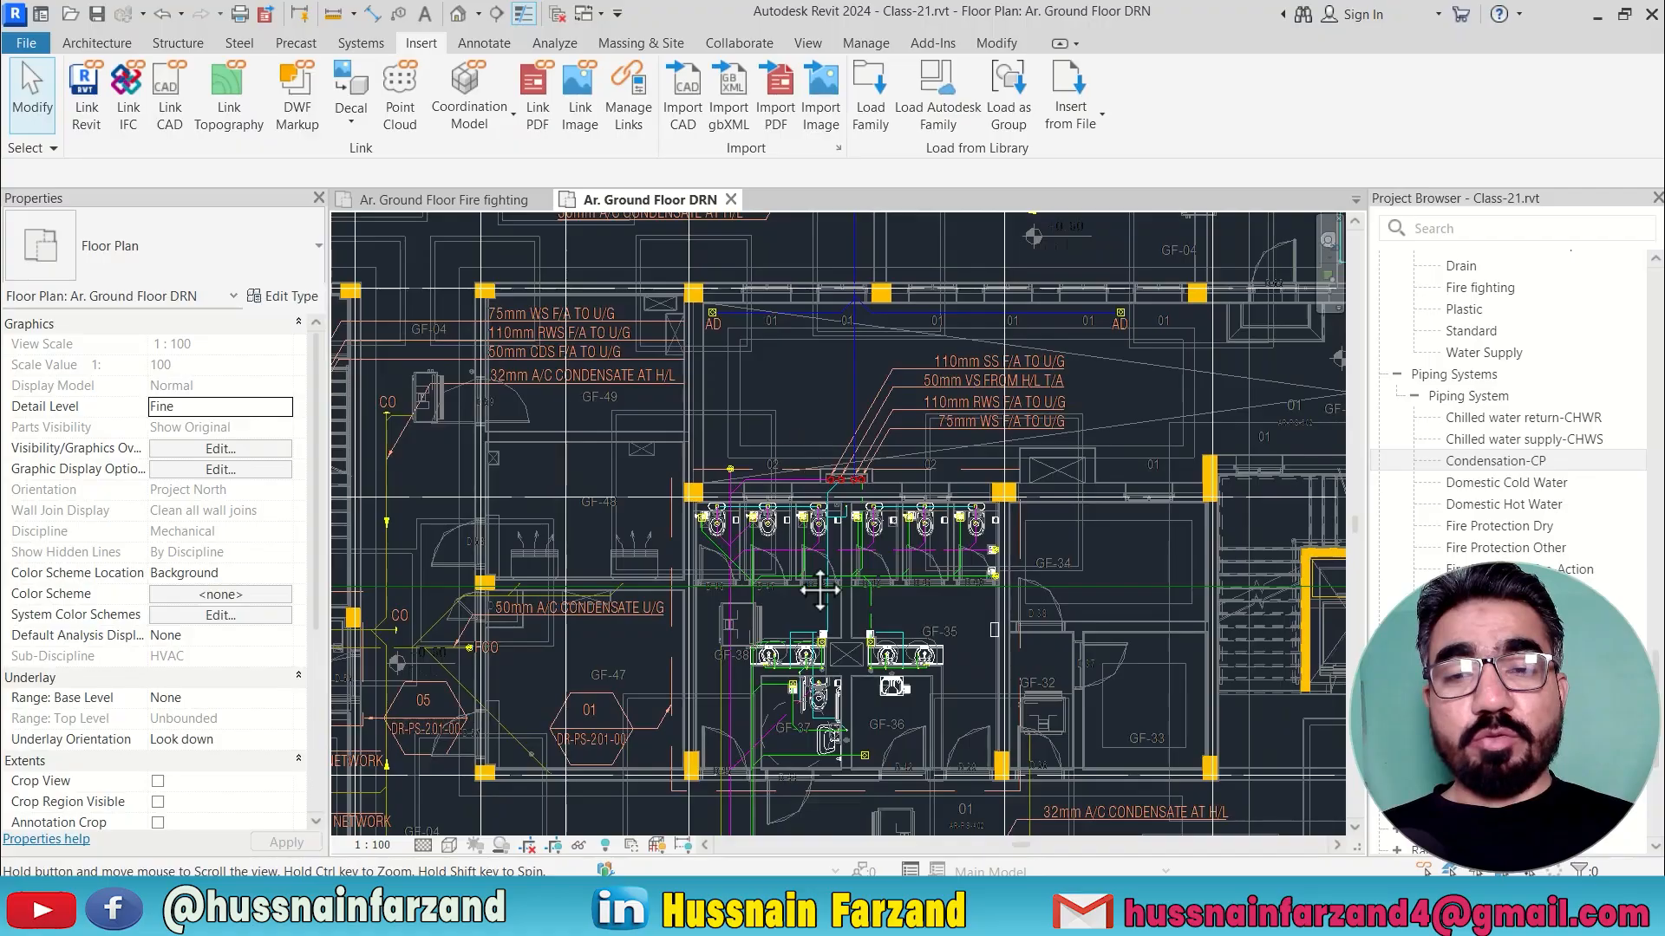
pyautogui.moveTo(764, 480); pyautogui.dragTo(797, 625, button='middle')
pyautogui.moveTo(742, 508); pyautogui.dragTo(827, 681, button='middle')
pyautogui.moveTo(749, 517); pyautogui.dragTo(938, 517, button='middle')
pyautogui.moveTo(651, 478); pyautogui.dragTo(631, 429, button='middle')
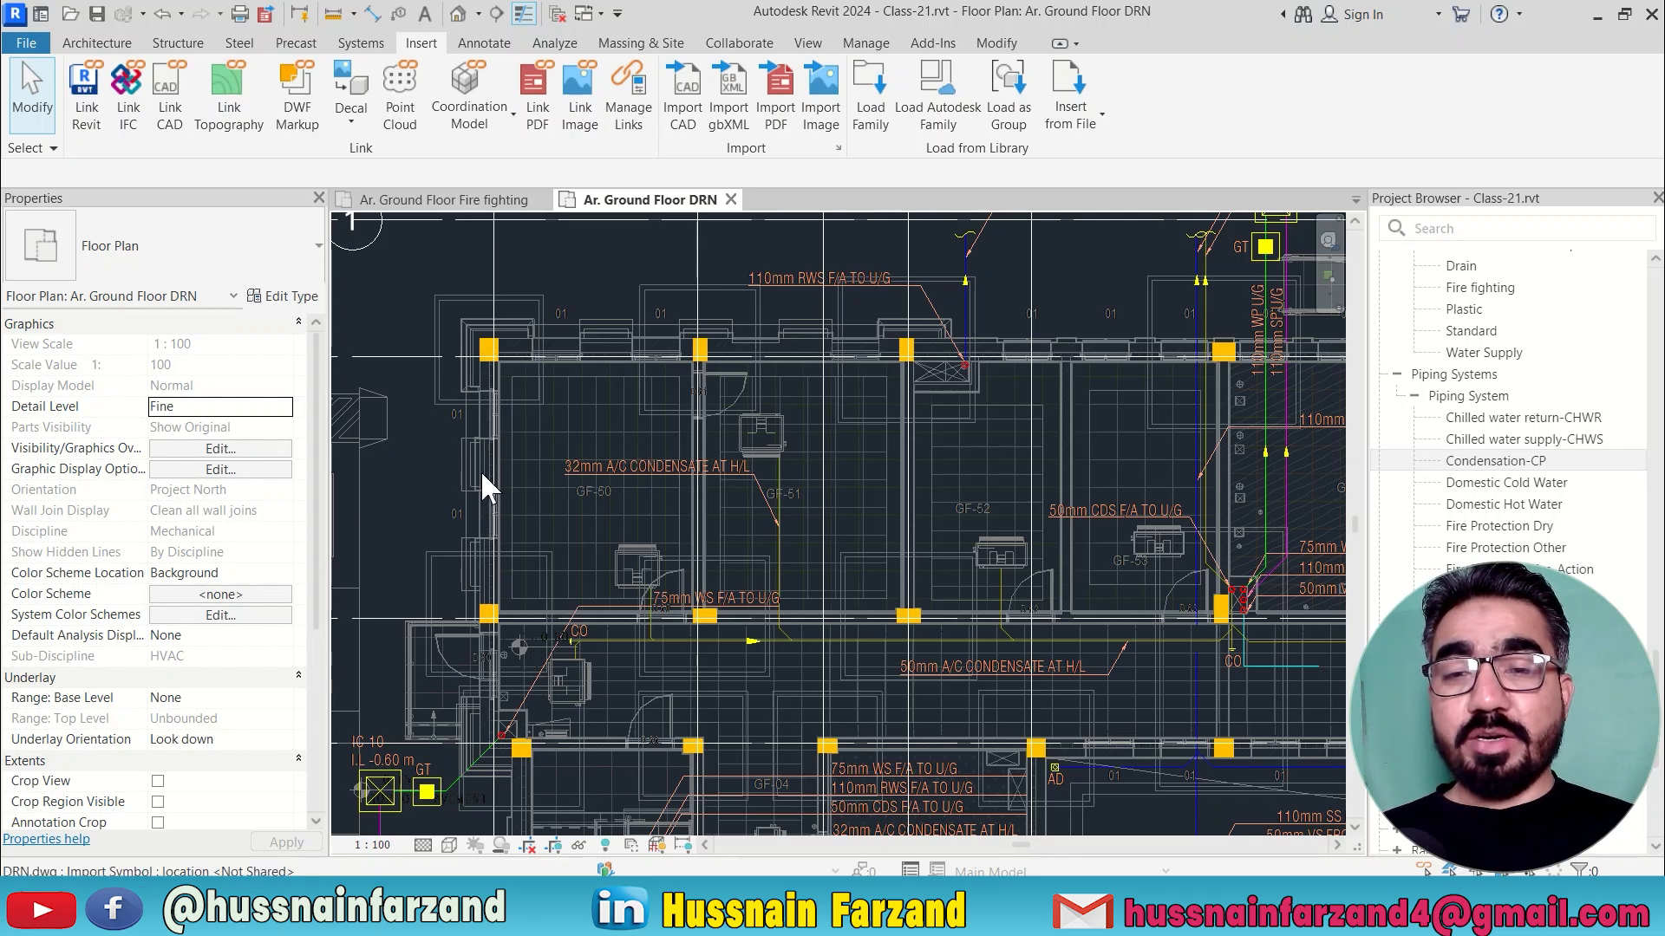
pyautogui.scroll(-1, 619, 505)
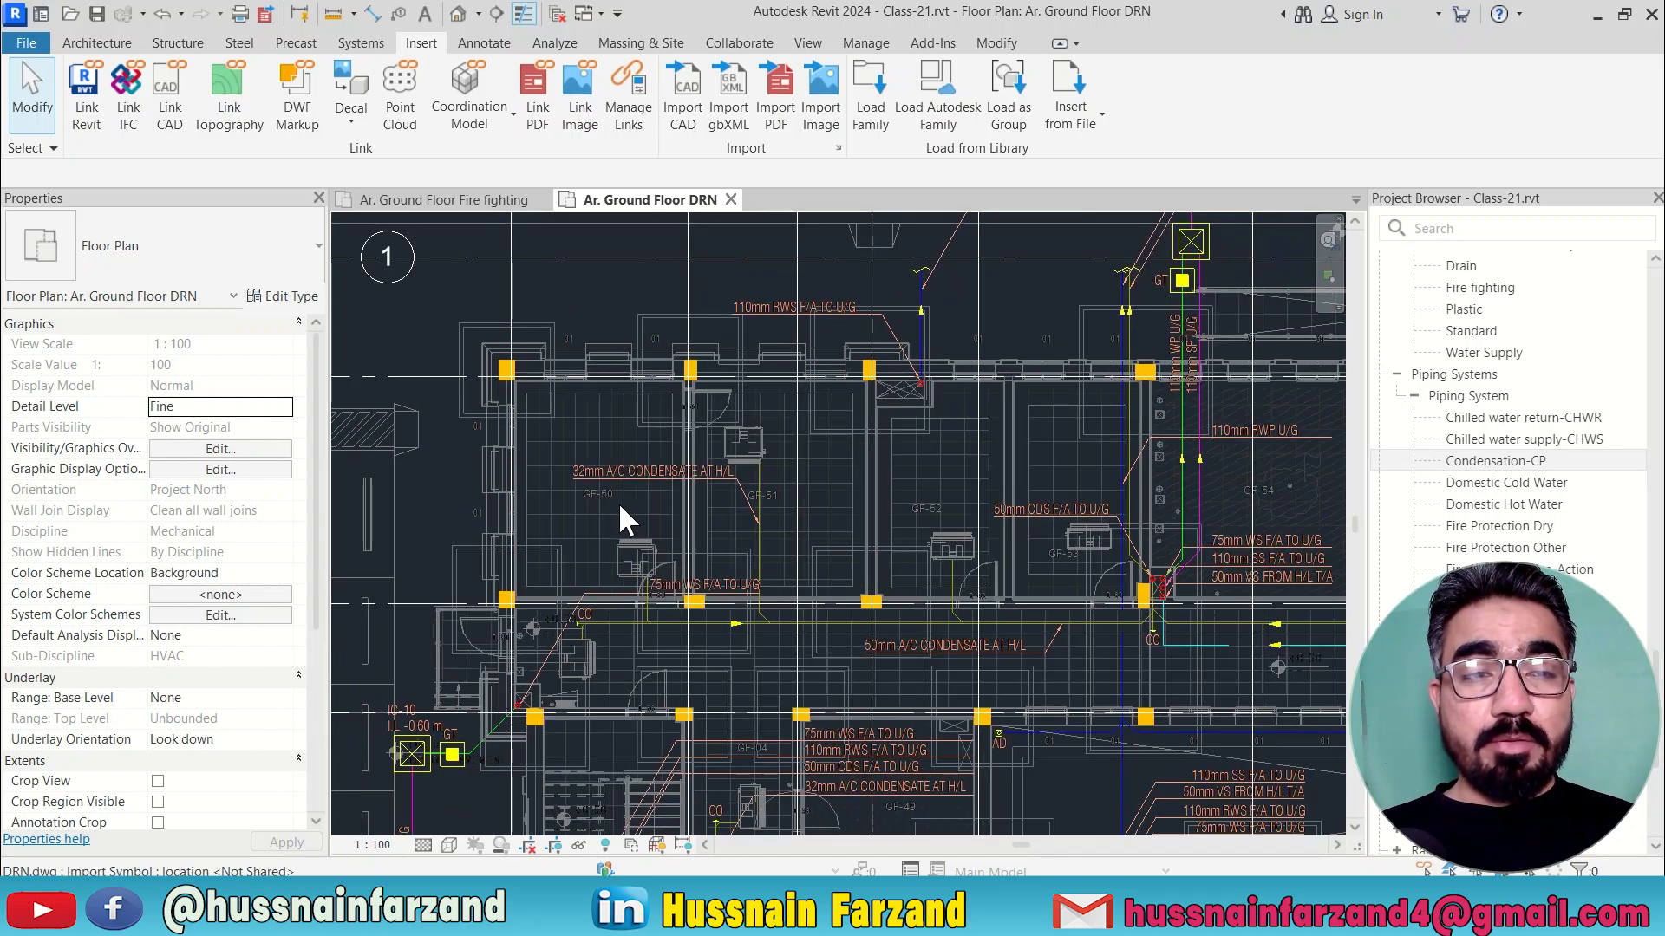
pyautogui.scroll(-2, 555, 473)
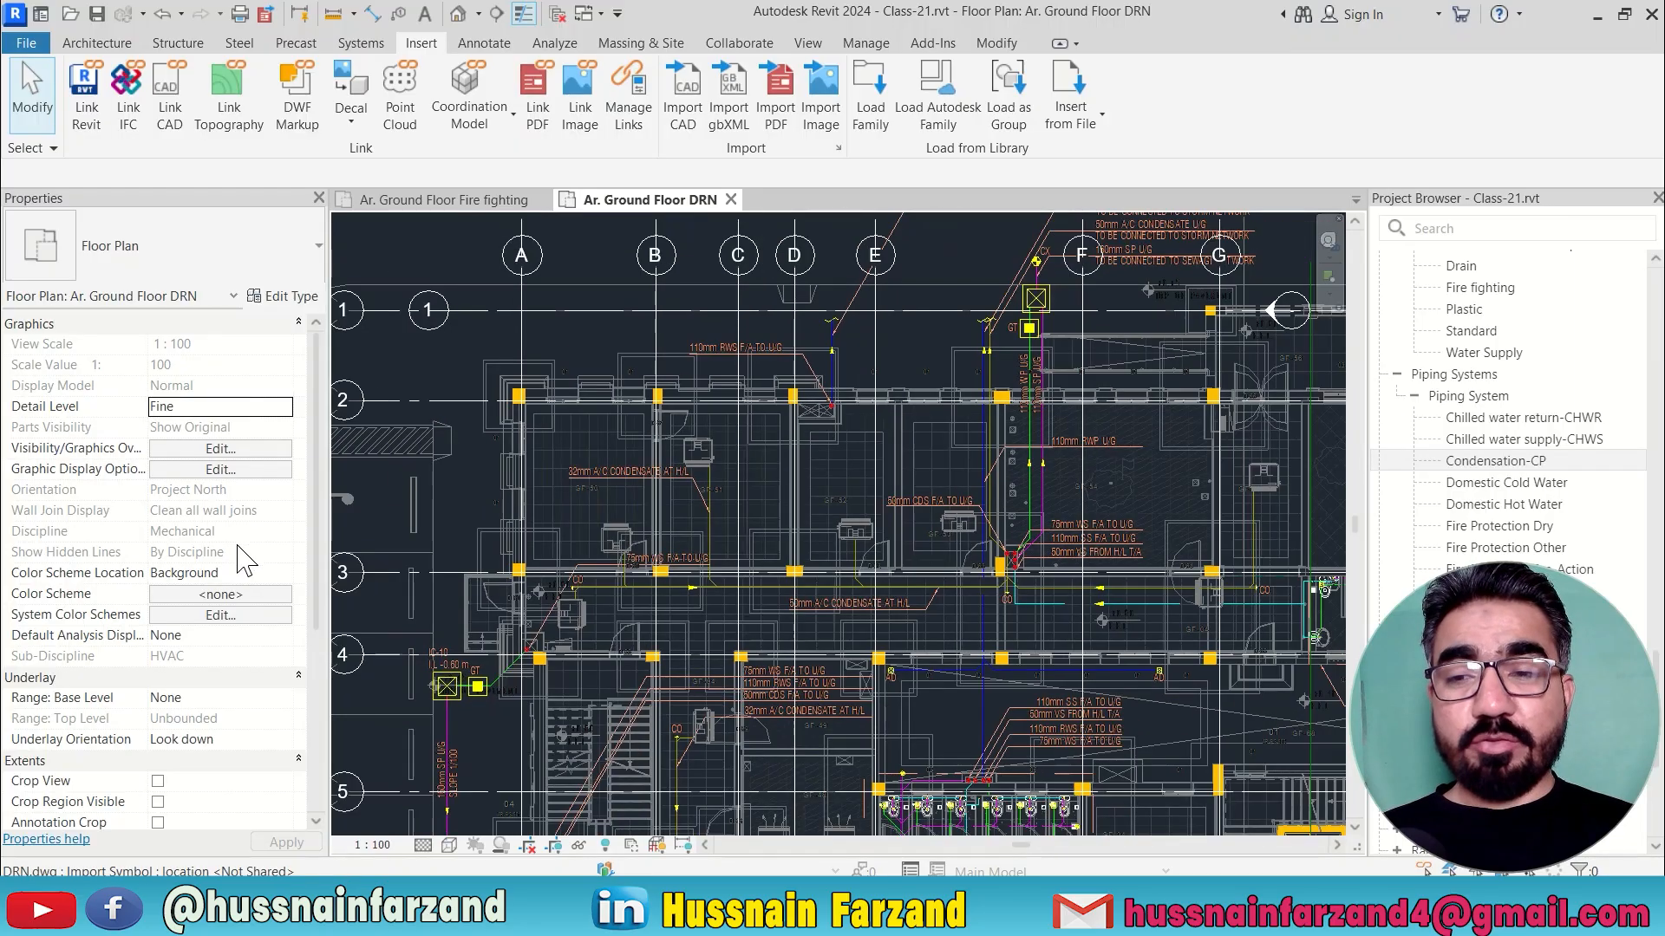
# Step: Exclude the Sub-Discipline parameter from the Mechanical Plan view template and apply the change
pyautogui.scroll(-5, 208, 577)
pyautogui.scroll(3, 206, 581)
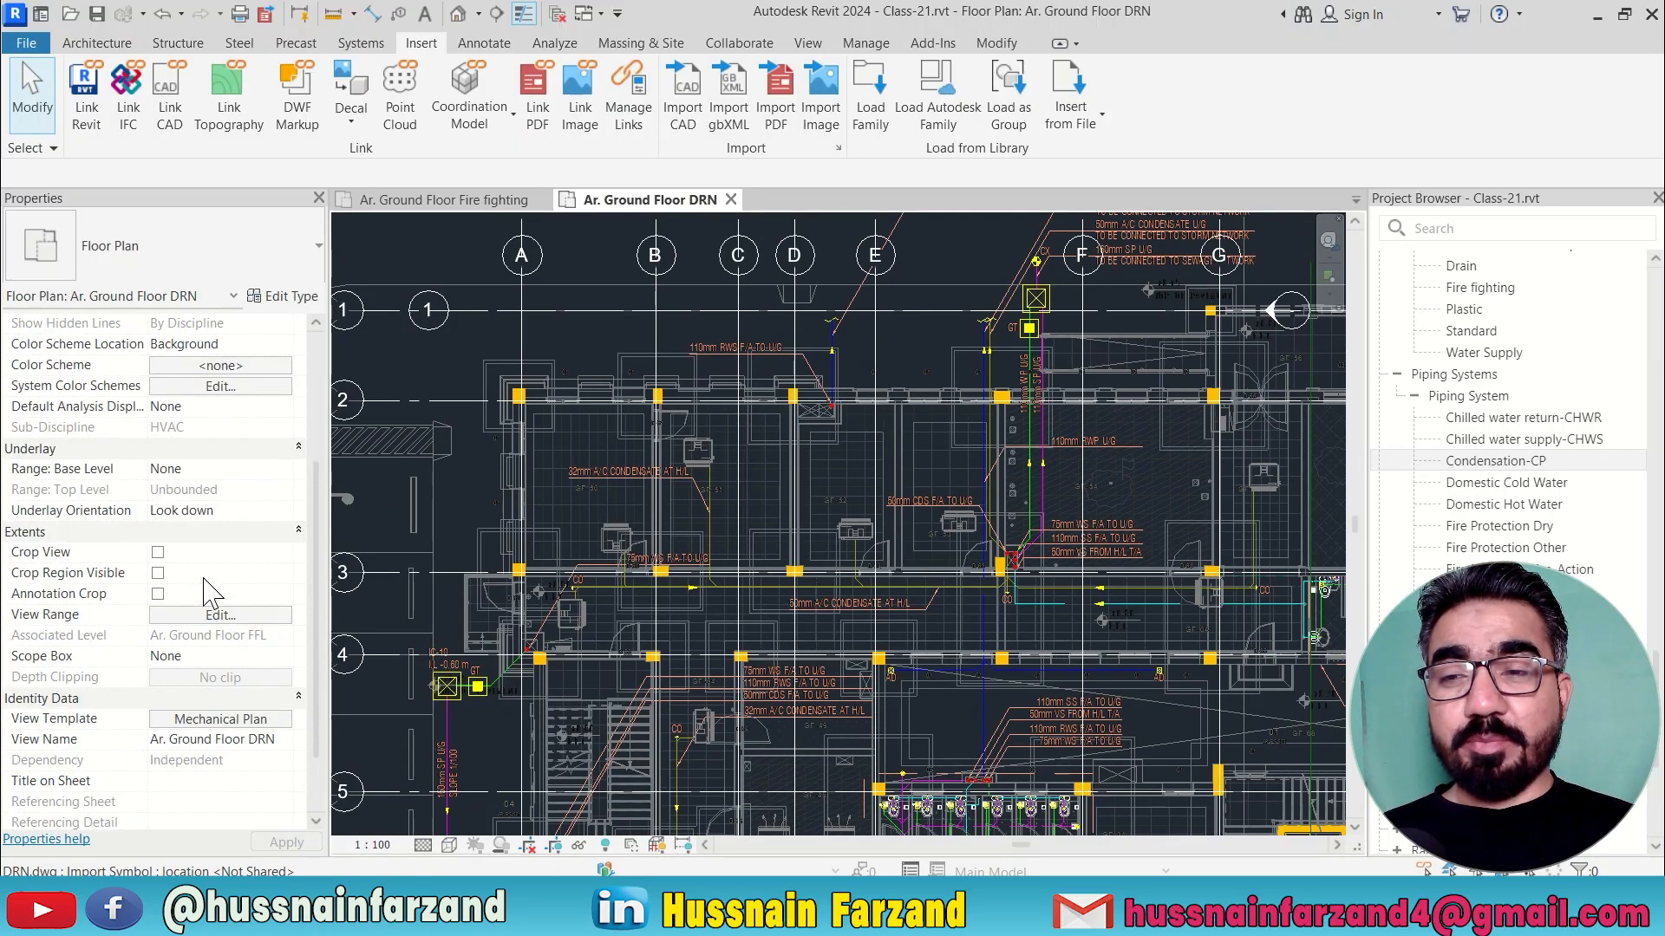
pyautogui.scroll(-3, 196, 529)
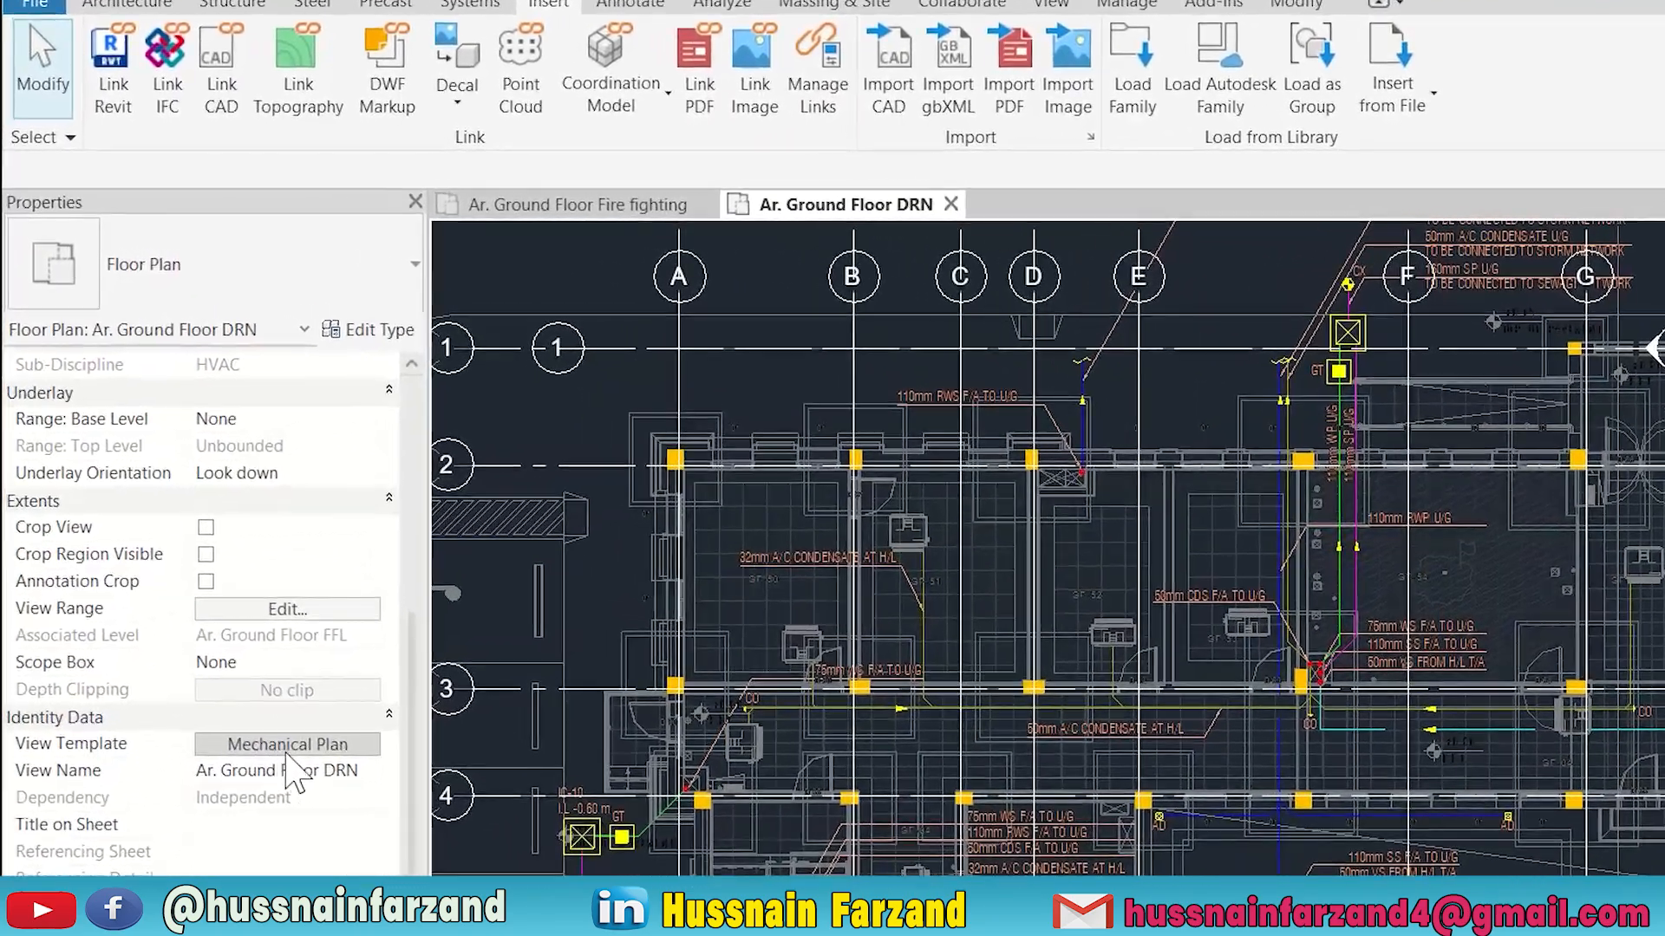
pyautogui.click(240, 636)
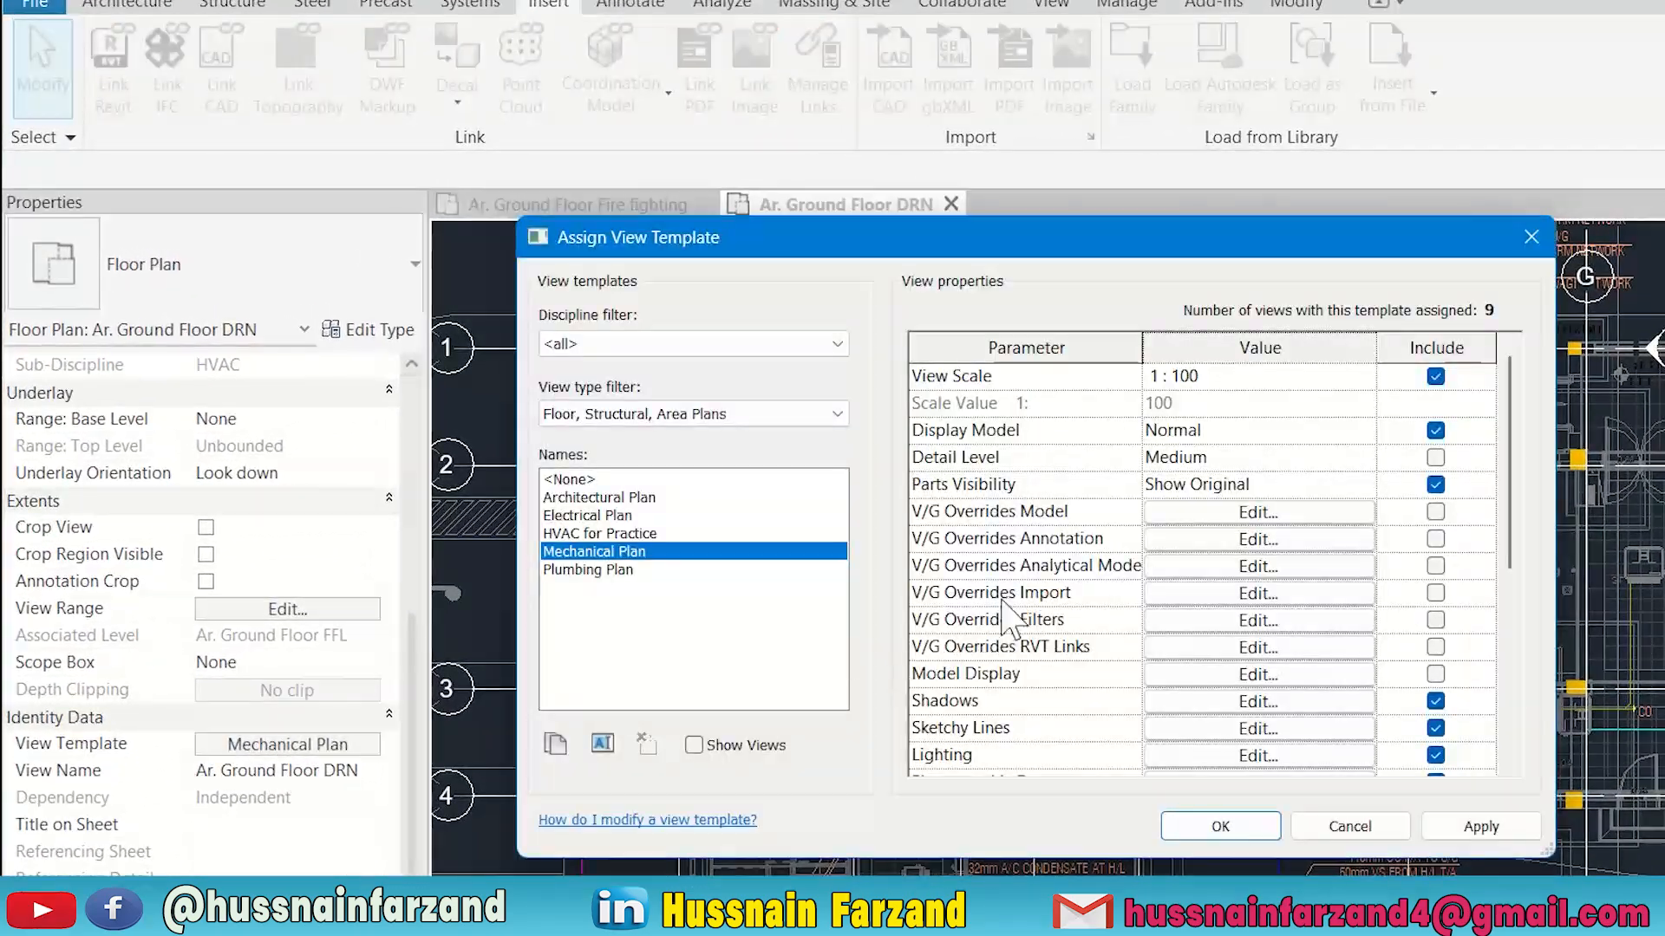
pyautogui.scroll(-2, 1257, 485)
pyautogui.scroll(2, 1257, 485)
pyautogui.scroll(-5, 1045, 511)
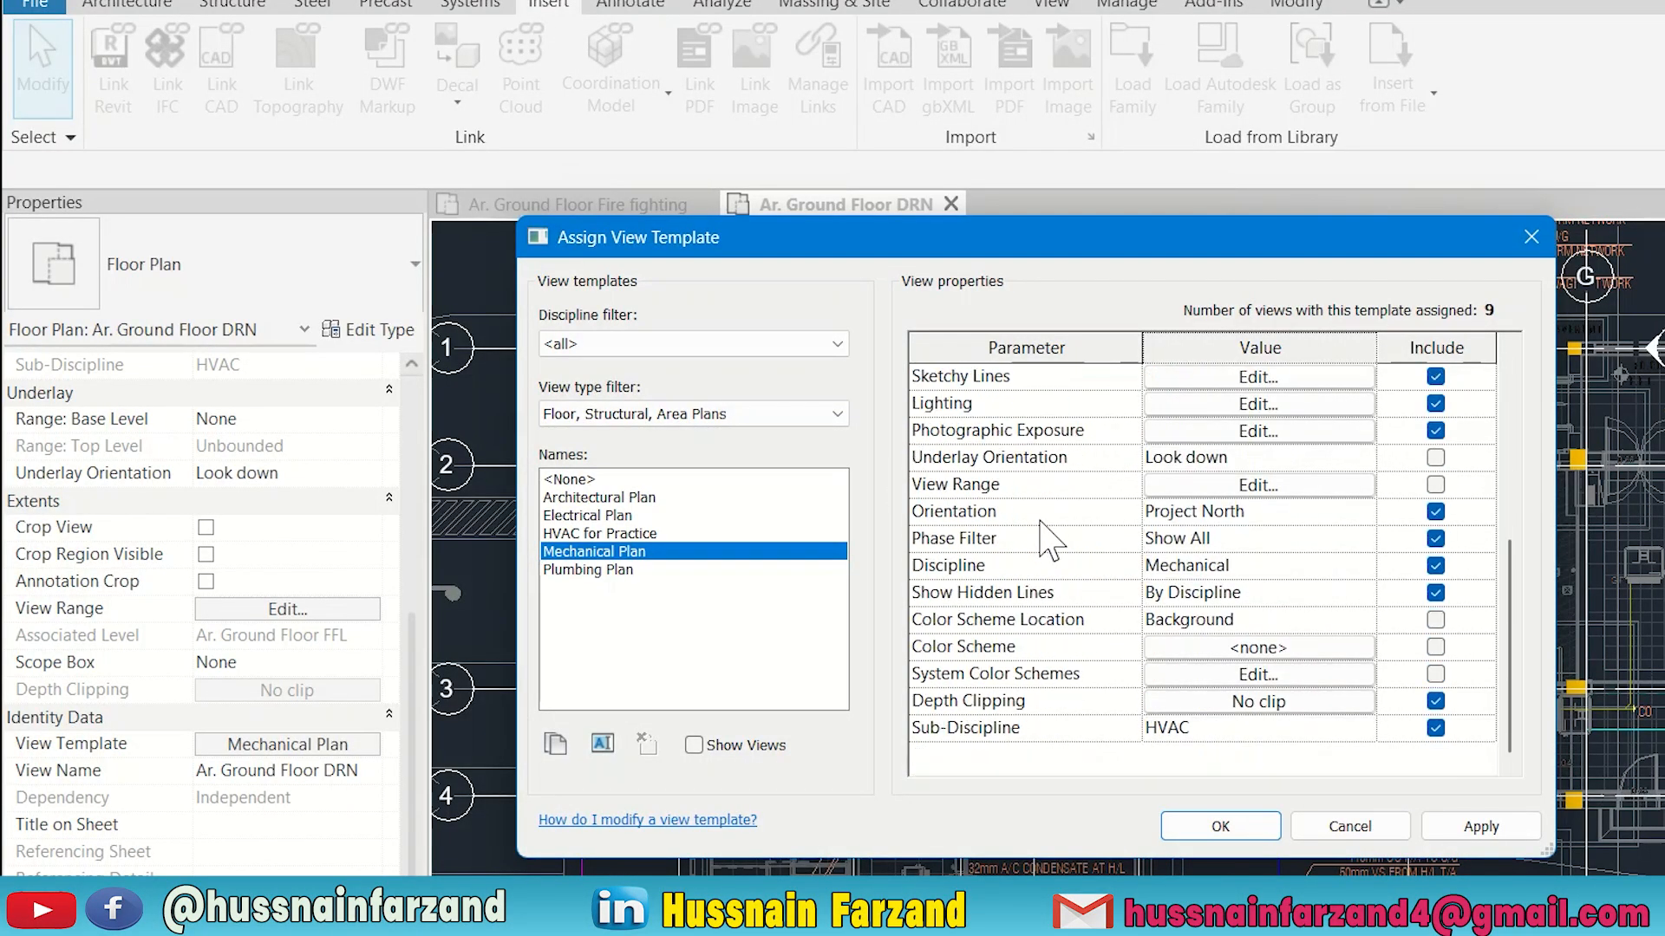
pyautogui.click(1435, 727)
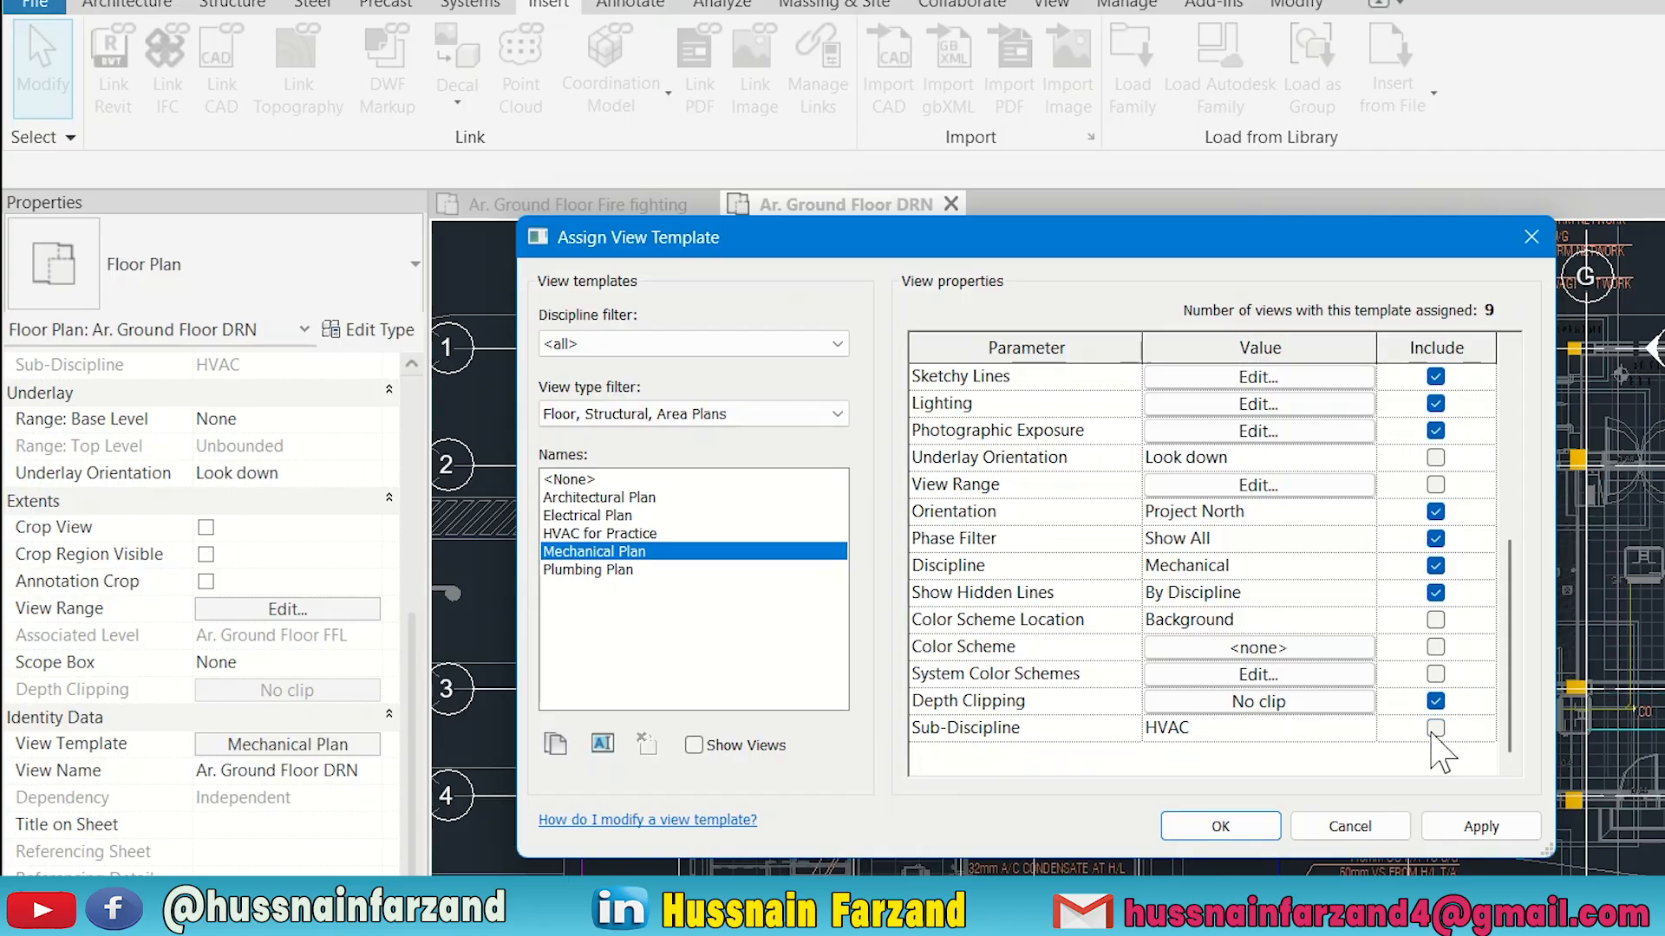
pyautogui.click(1481, 826)
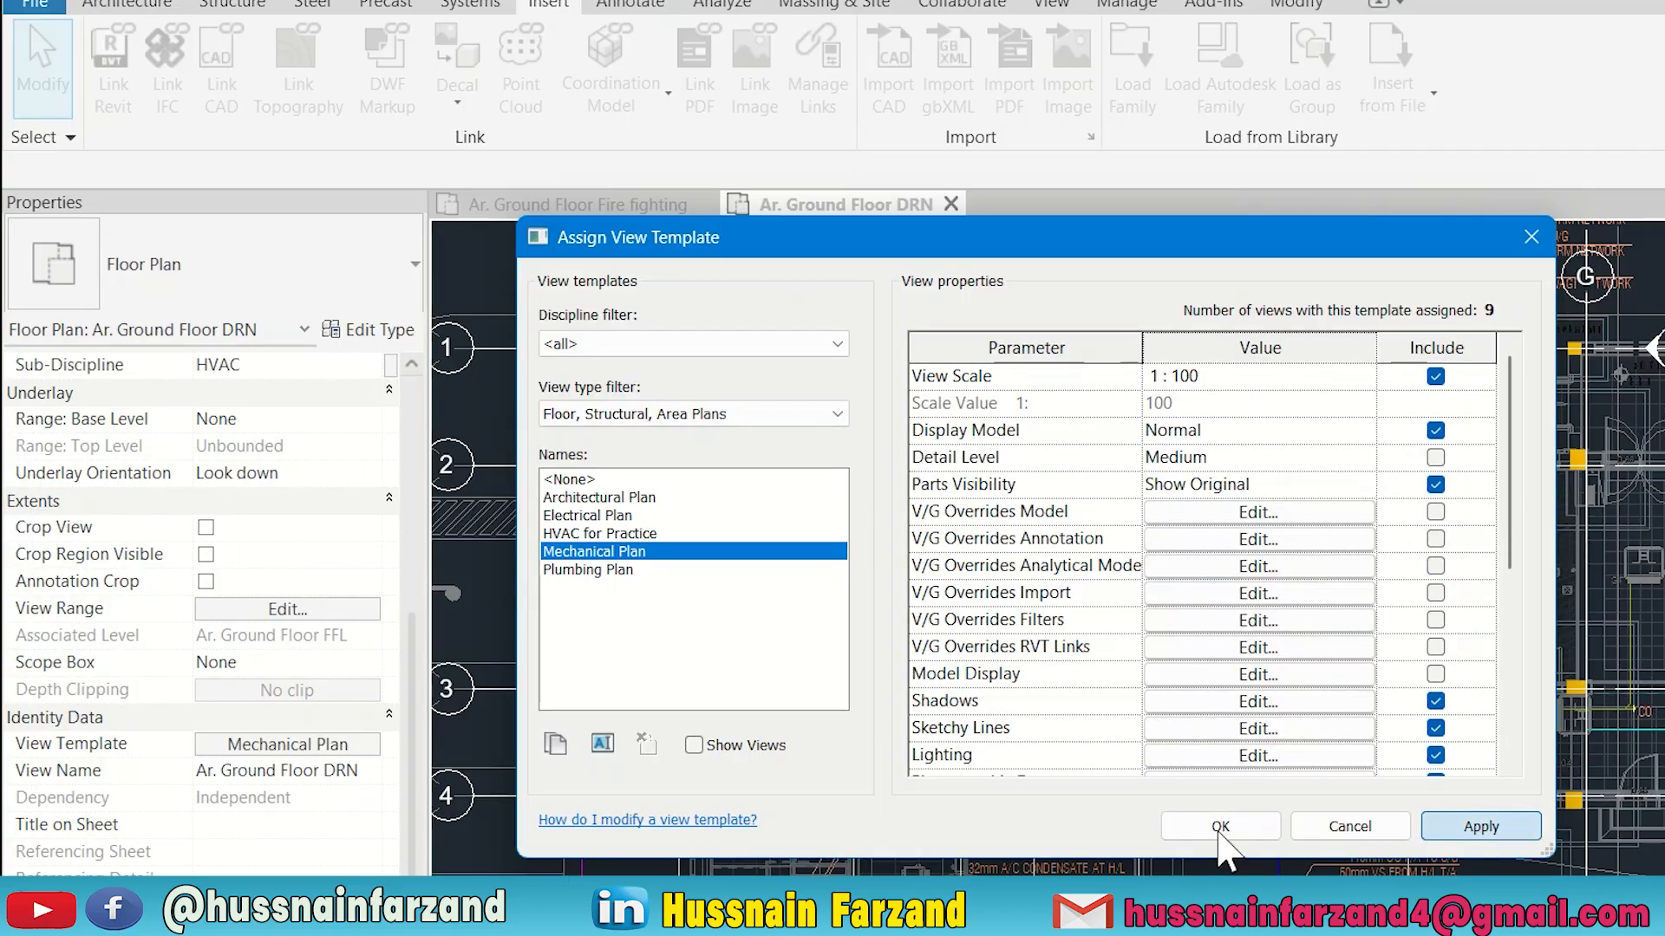
pyautogui.click(1218, 826)
# Step: Set the ground floor DRN plan's Sub-Discipline to DRN and apply it
pyautogui.scroll(-1, 439, 685)
pyautogui.scroll(5, 226, 698)
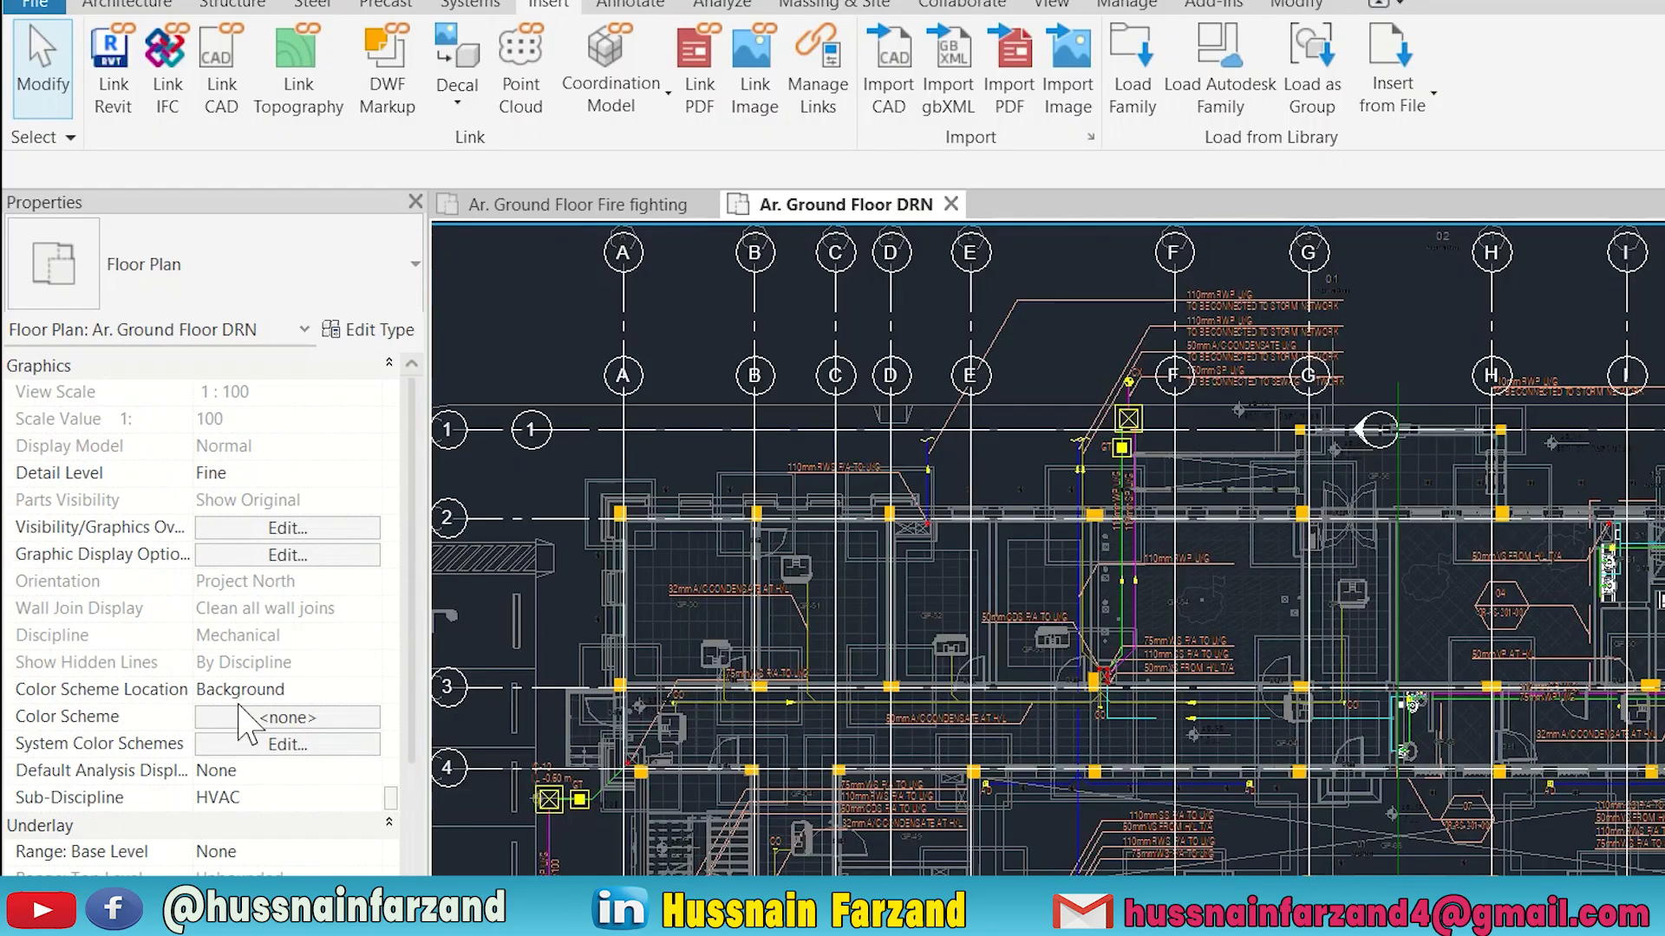
pyautogui.scroll(-3, 269, 637)
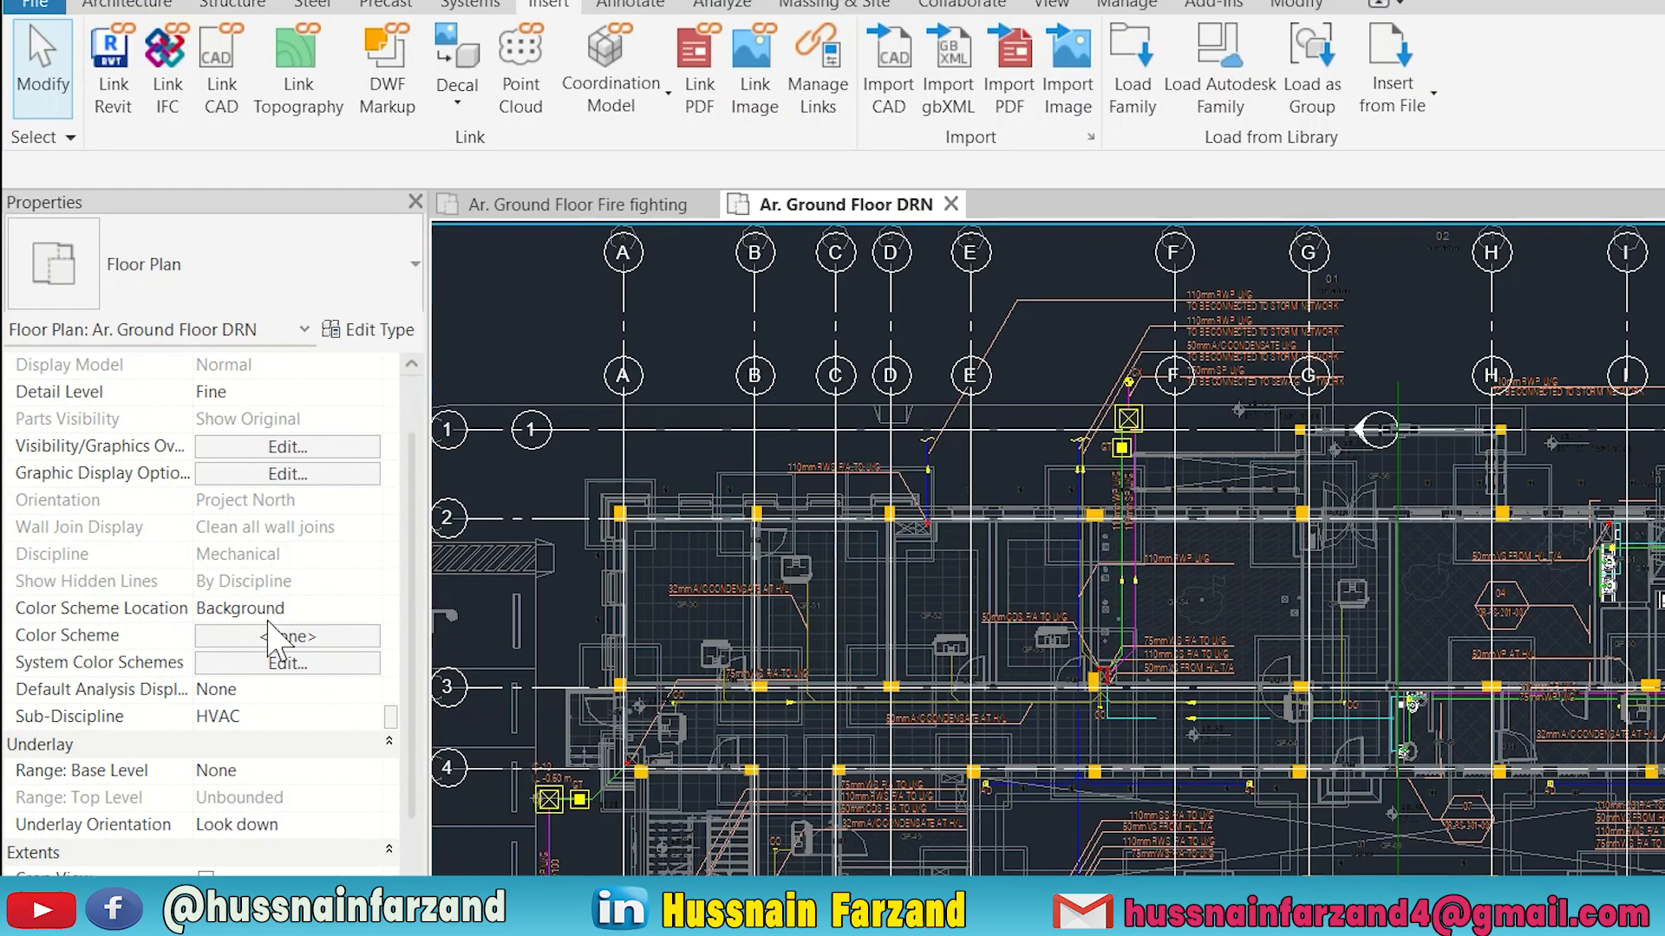
pyautogui.click(256, 716)
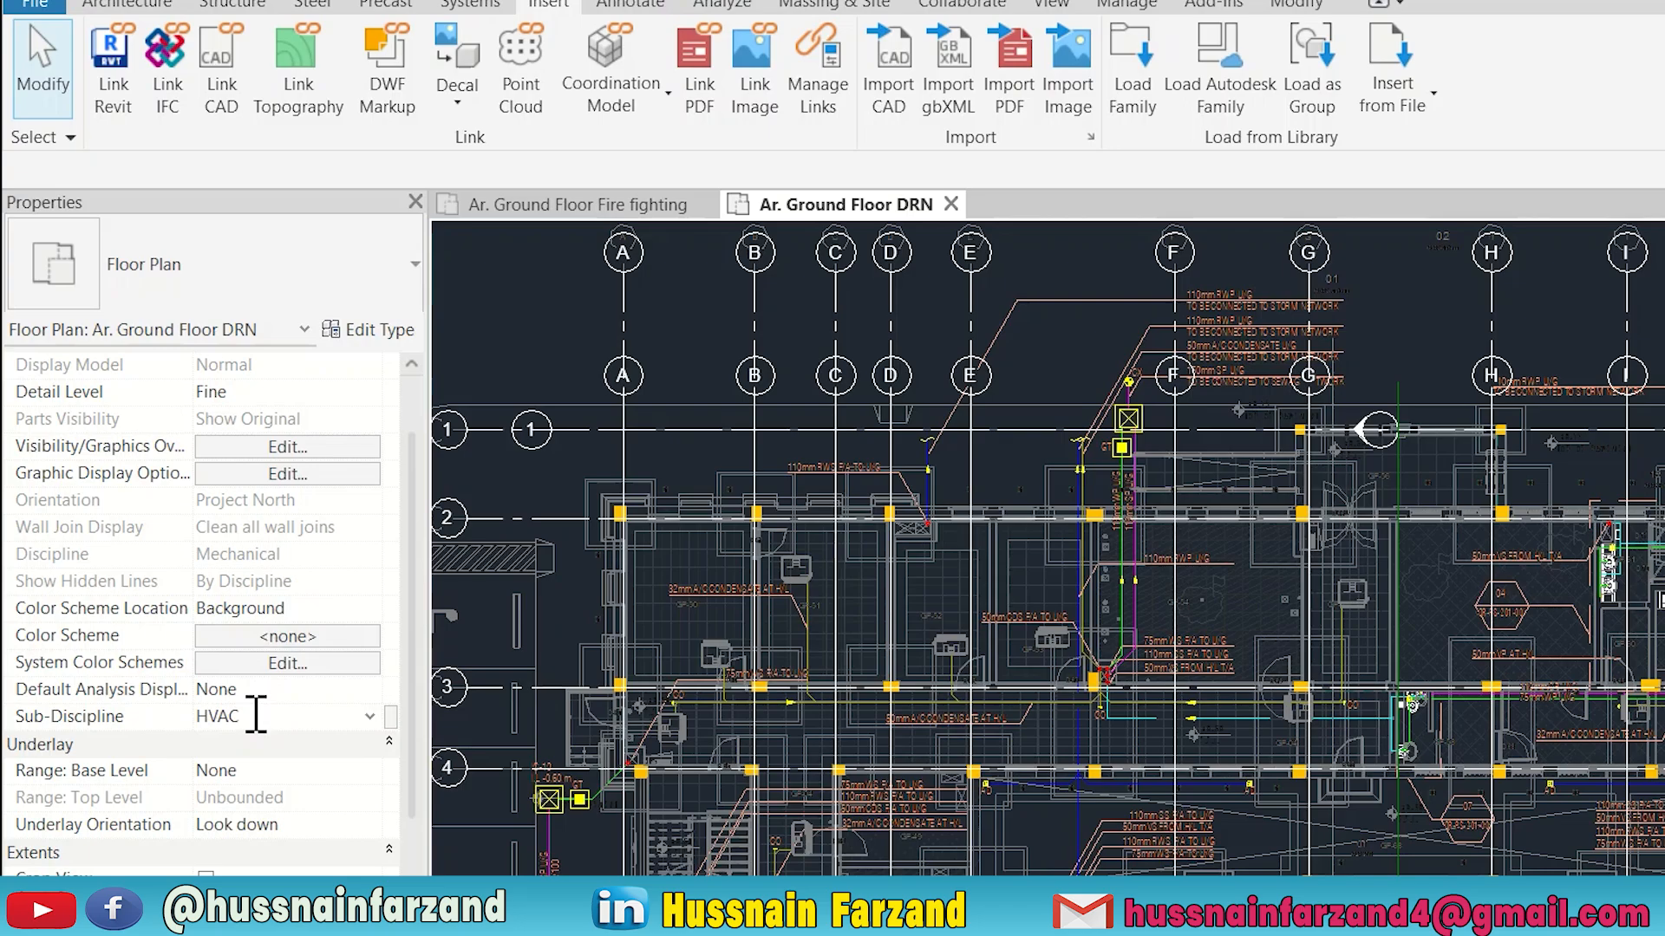
pyautogui.moveTo(256, 717); pyautogui.dragTo(172, 706)
pyautogui.write('DR')
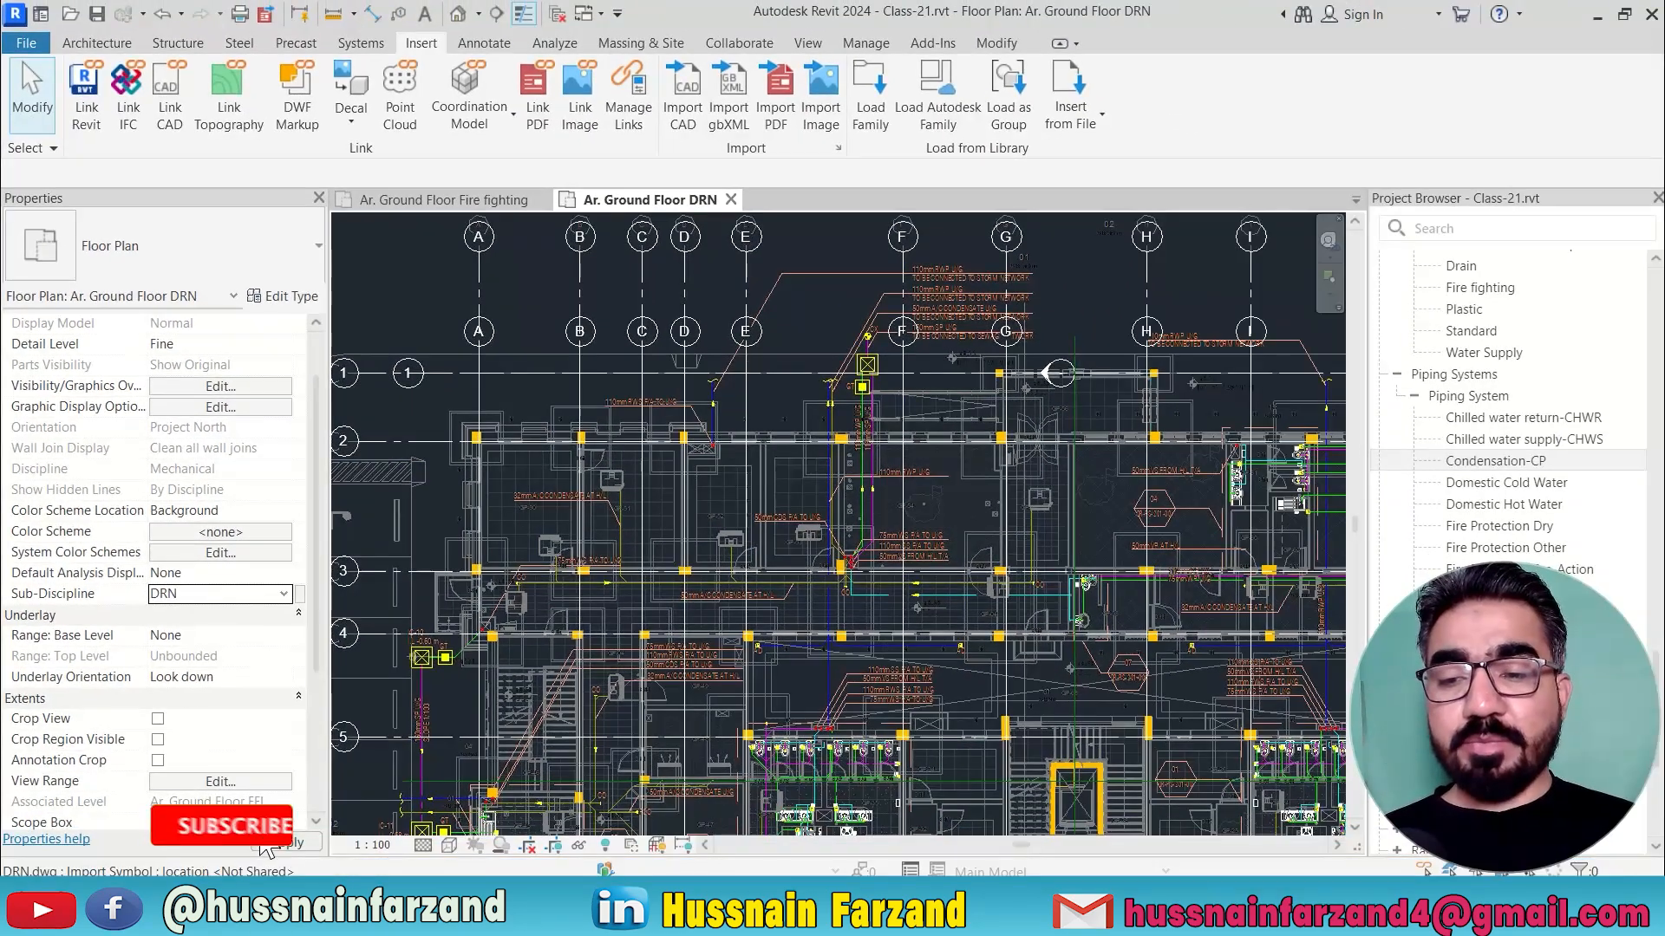
pyautogui.click(279, 847)
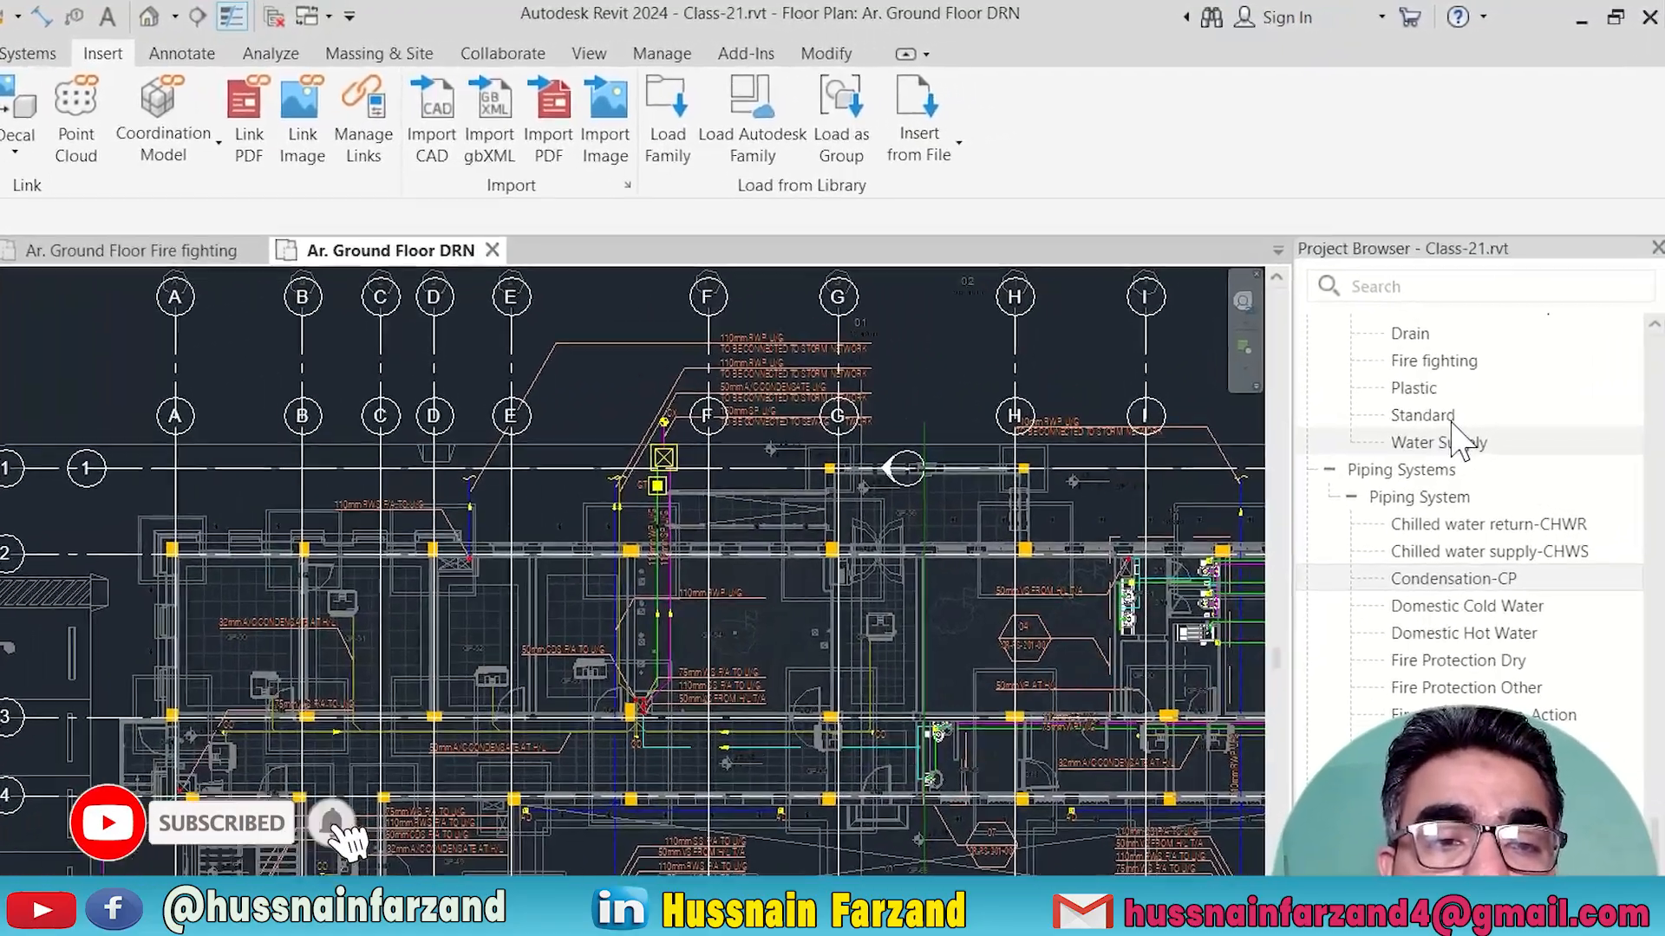
# Step: Look through the project's view list for the Mechanical sub-discipline groups
pyautogui.scroll(-2, 1480, 380)
pyautogui.scroll(10, 1426, 501)
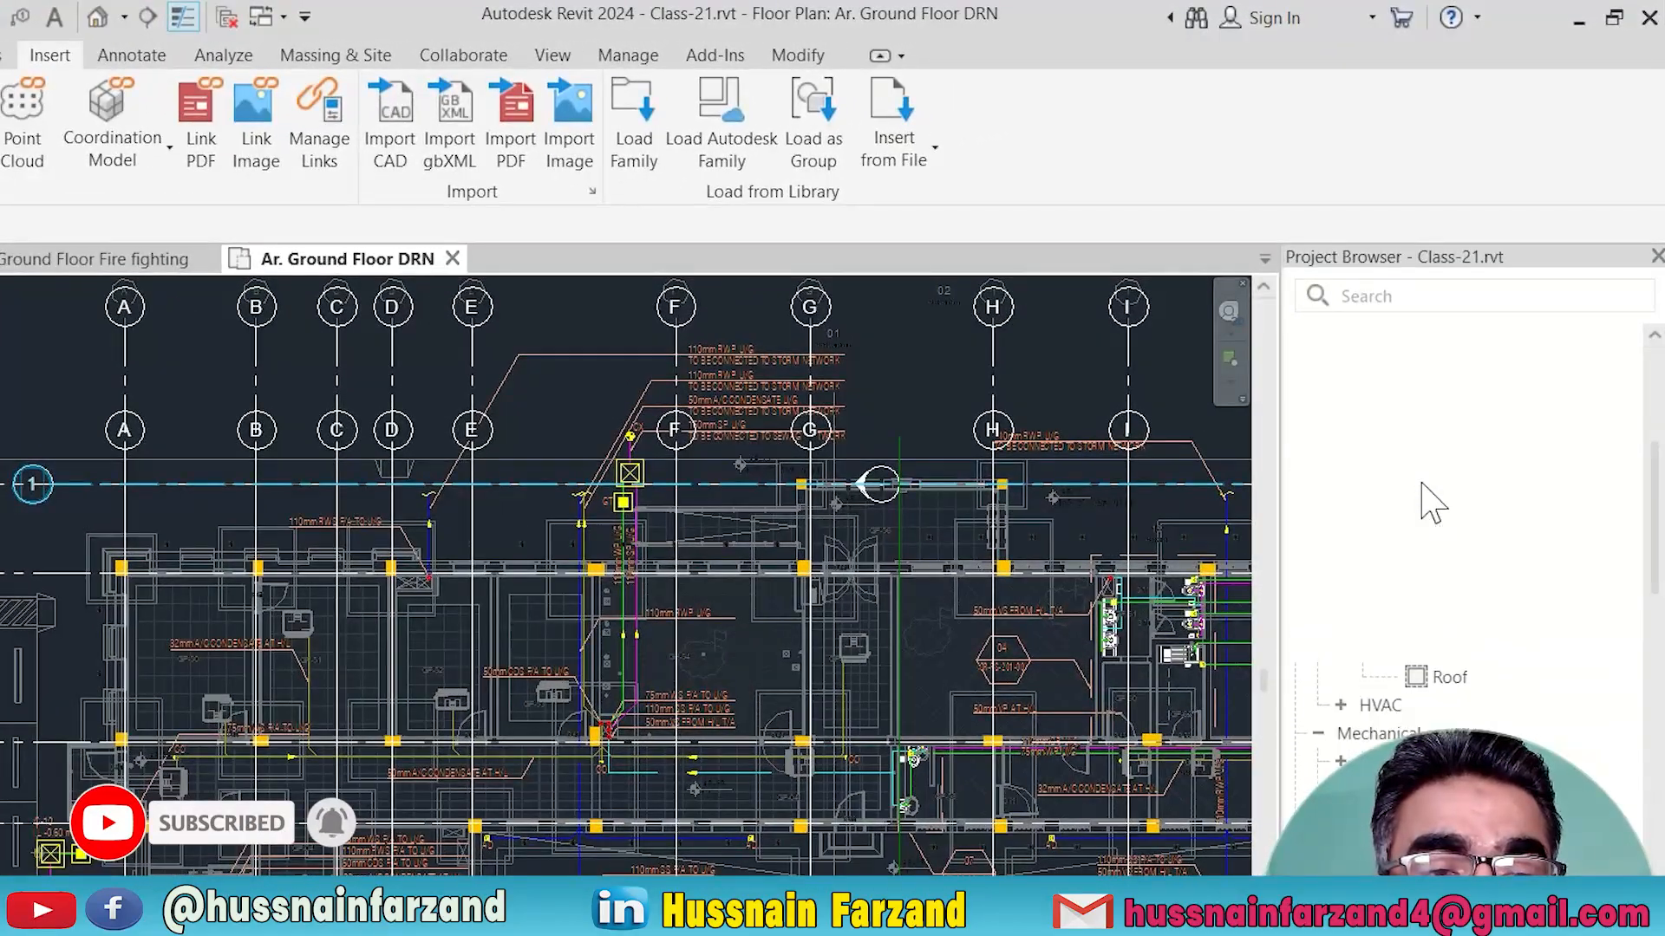